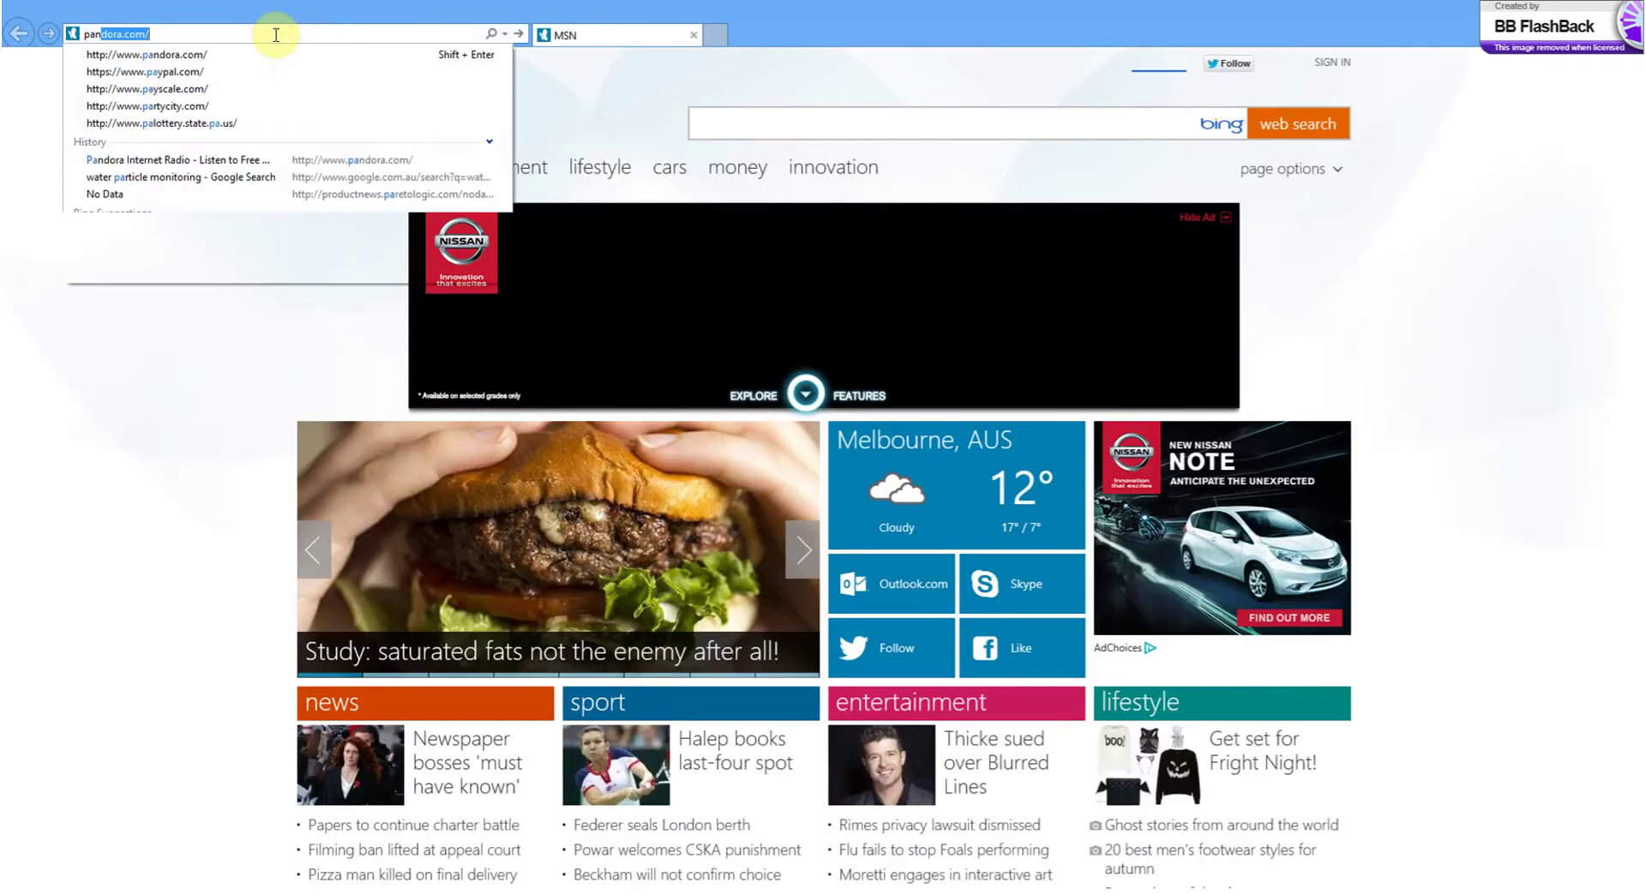
{"action": "key", "text": "Down"}
Load pandora.com so African Radio plays, then view the empty 3ds Max grid from above.
{"action": "key", "text": "Return"}
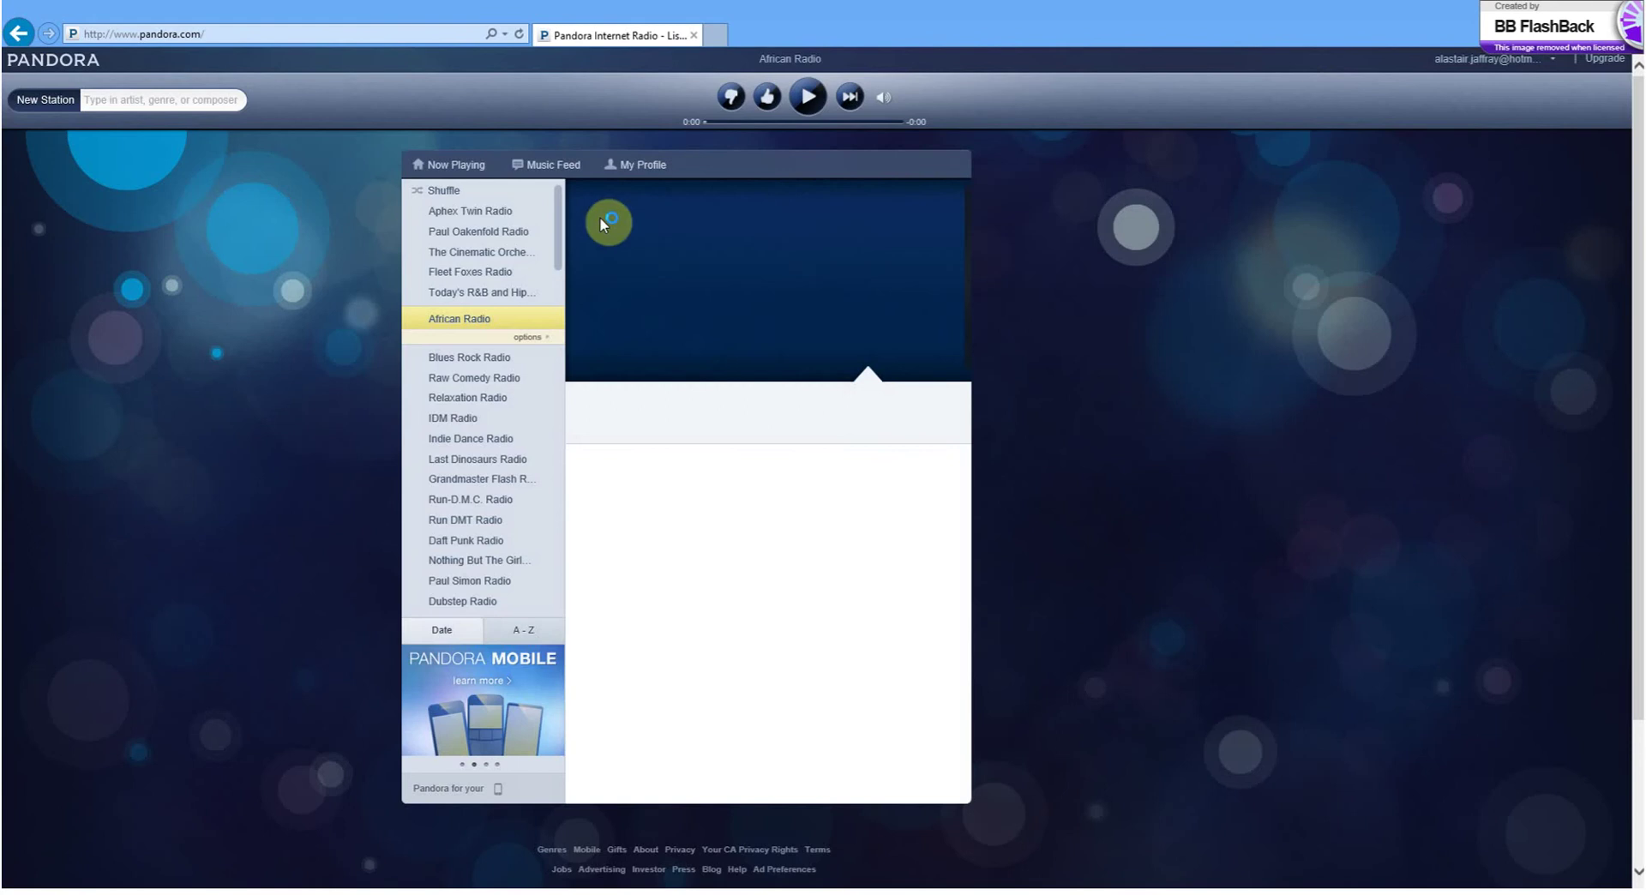
{"action": "mouse_move", "coordinate": [1641, 7]}
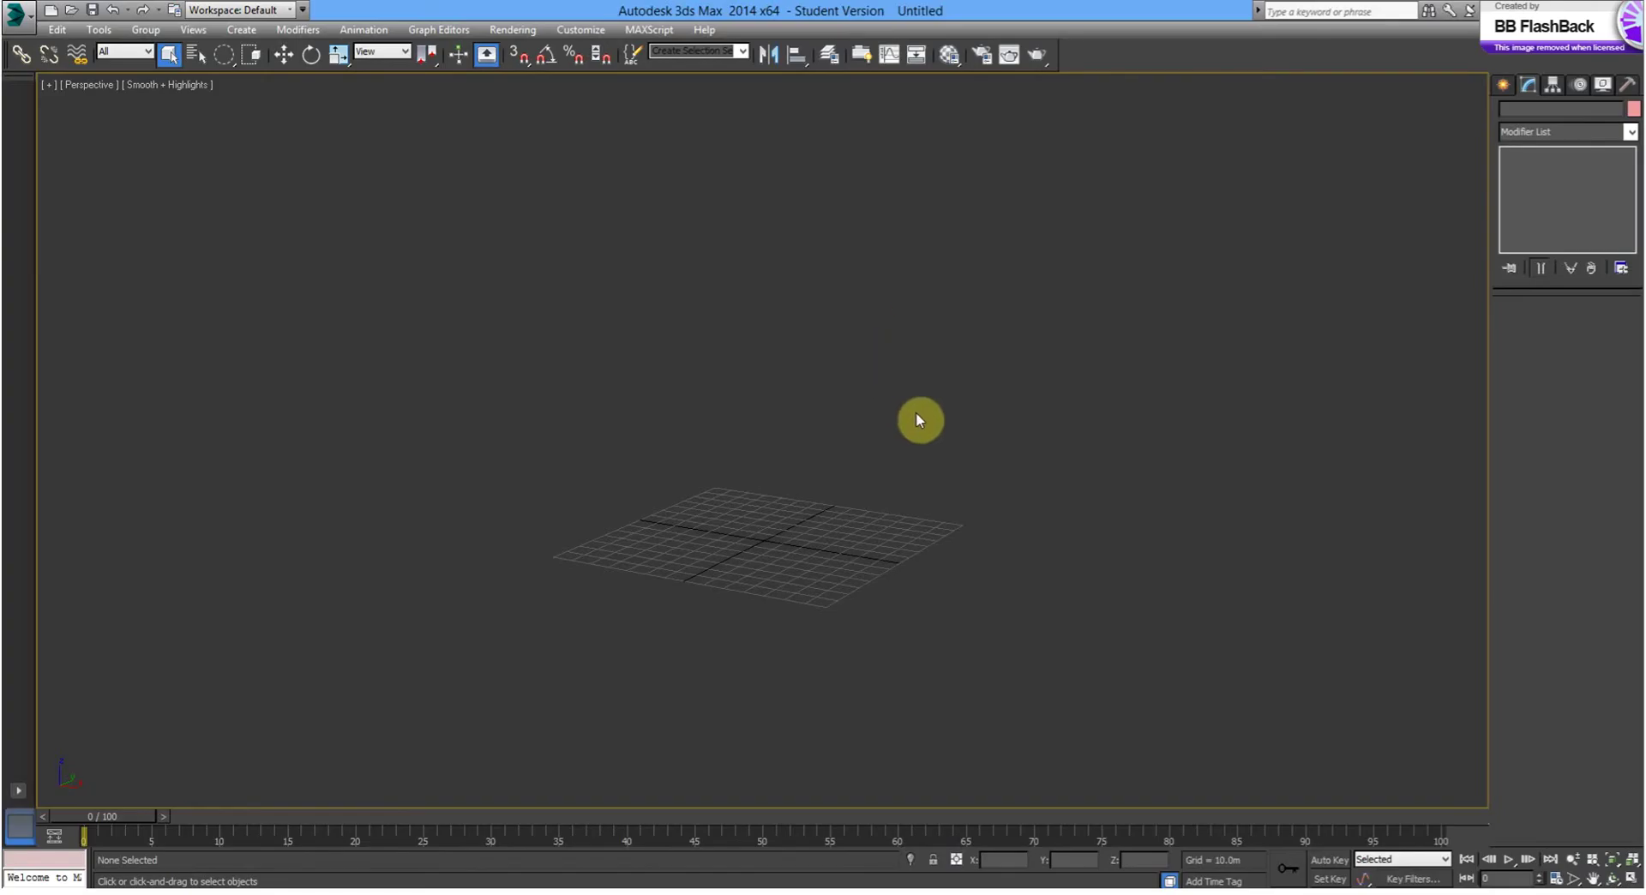
{"action": "middle_click_drag", "start_coordinate": [915, 420], "coordinate": [1014, 459], "text": "alt"}
{"action": "scroll", "coordinate": [934, 448], "scroll_direction": "up", "scroll_amount": 5}
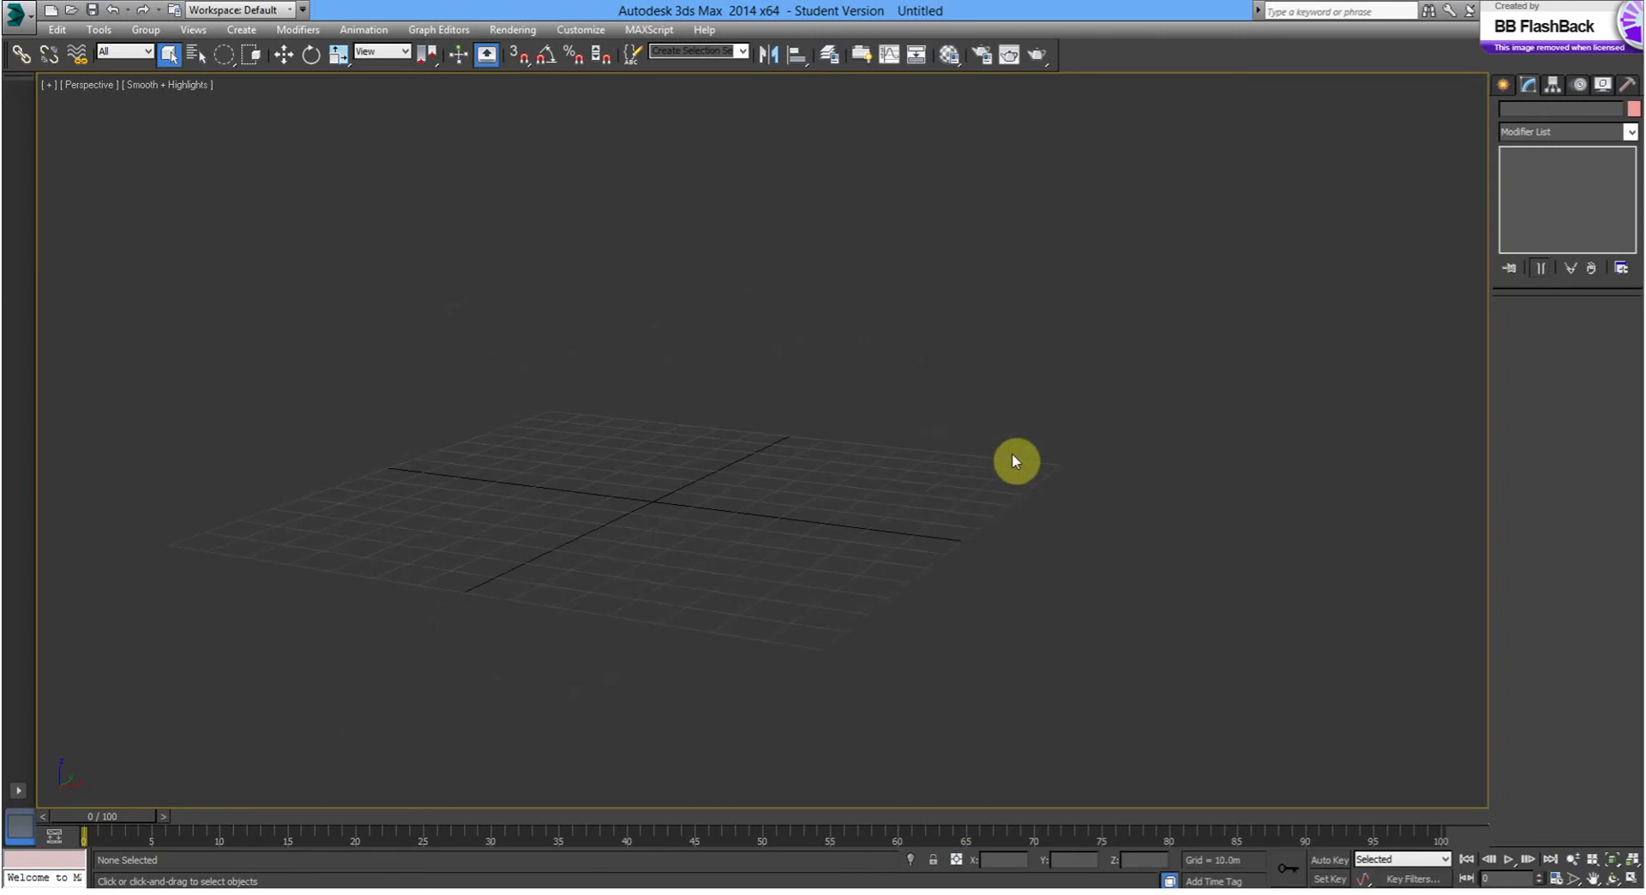
Lower the Windows system volume to about 7.
{"action": "mouse_move", "coordinate": [1641, 5]}
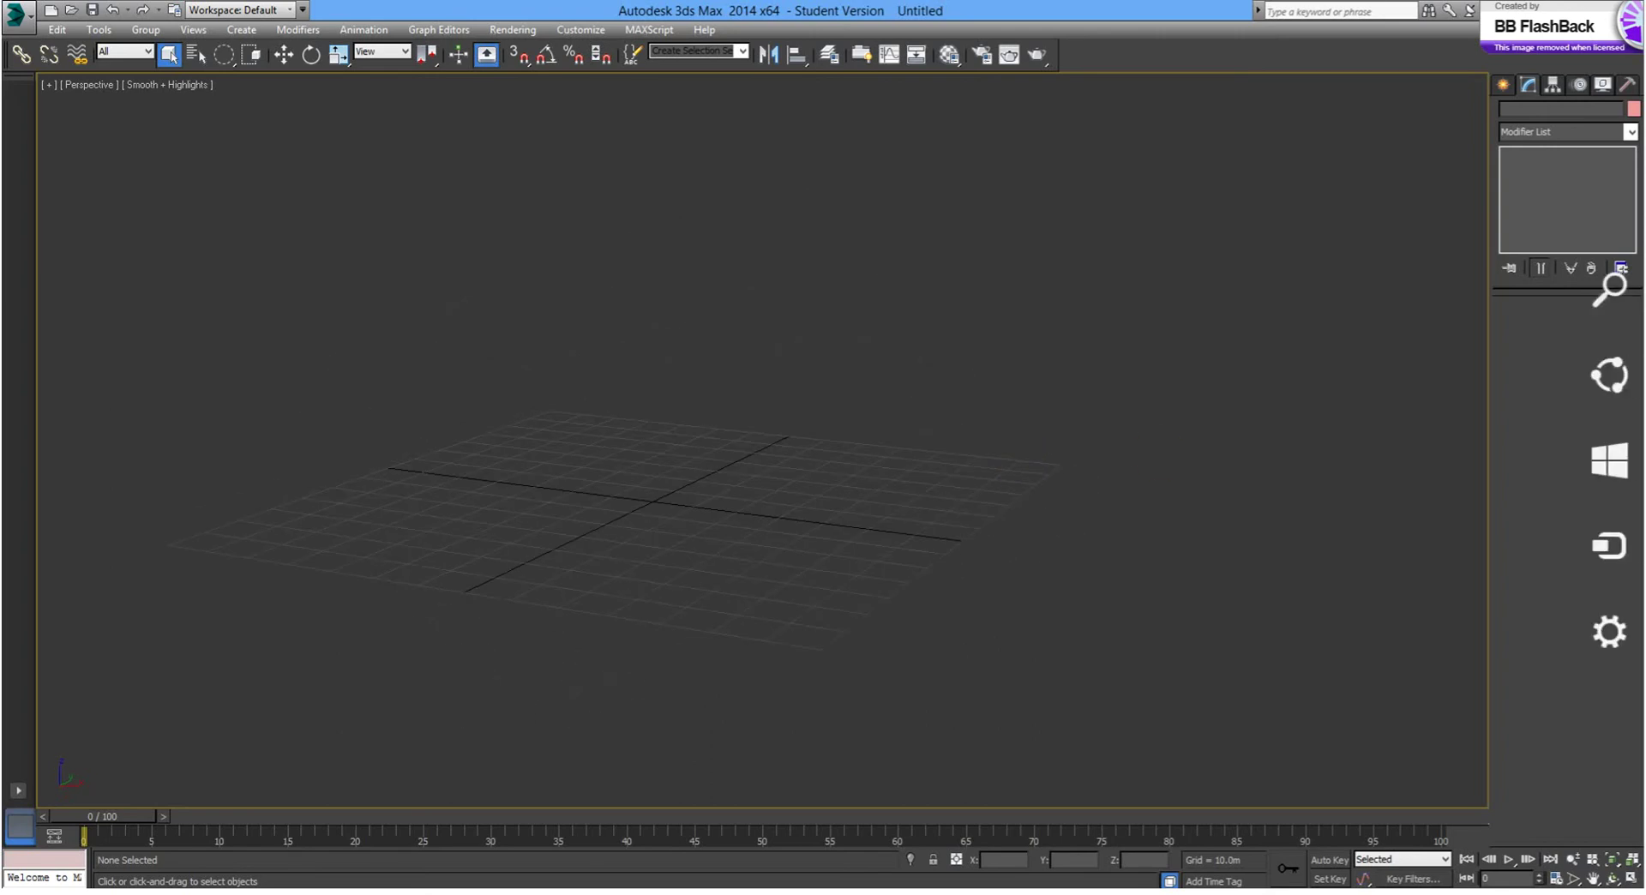
{"action": "left_click", "coordinate": [1519, 886]}
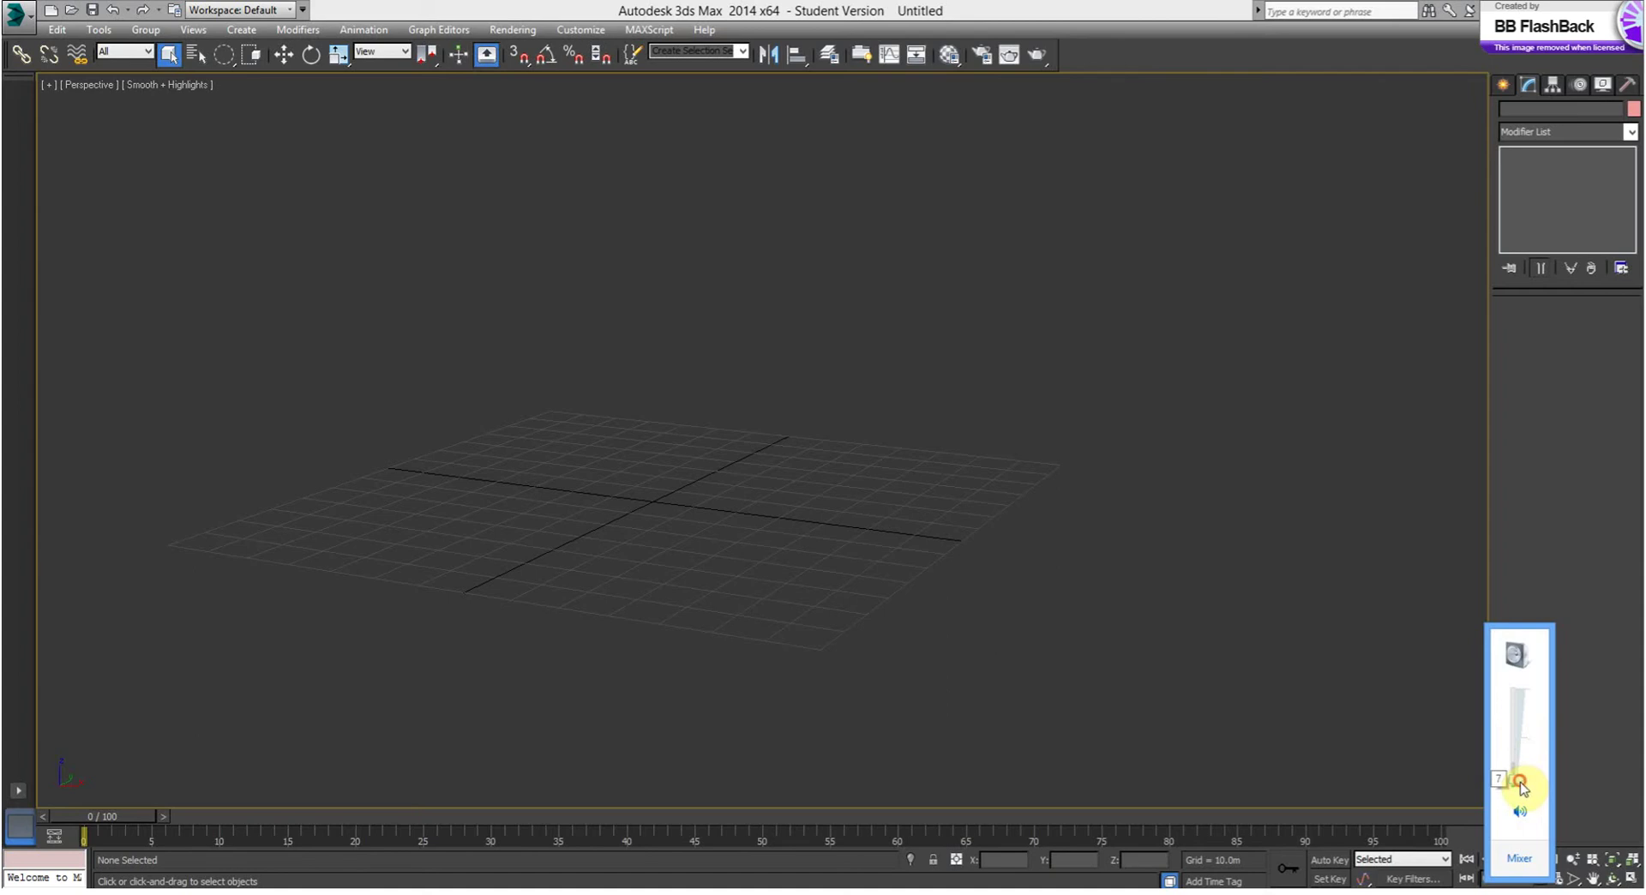
{"action": "left_click", "coordinate": [1183, 724]}
Orbit the viewport and bring up the Standard Primitives object types.
{"action": "middle_click_drag", "start_coordinate": [960, 619], "coordinate": [875, 613], "text": "alt"}
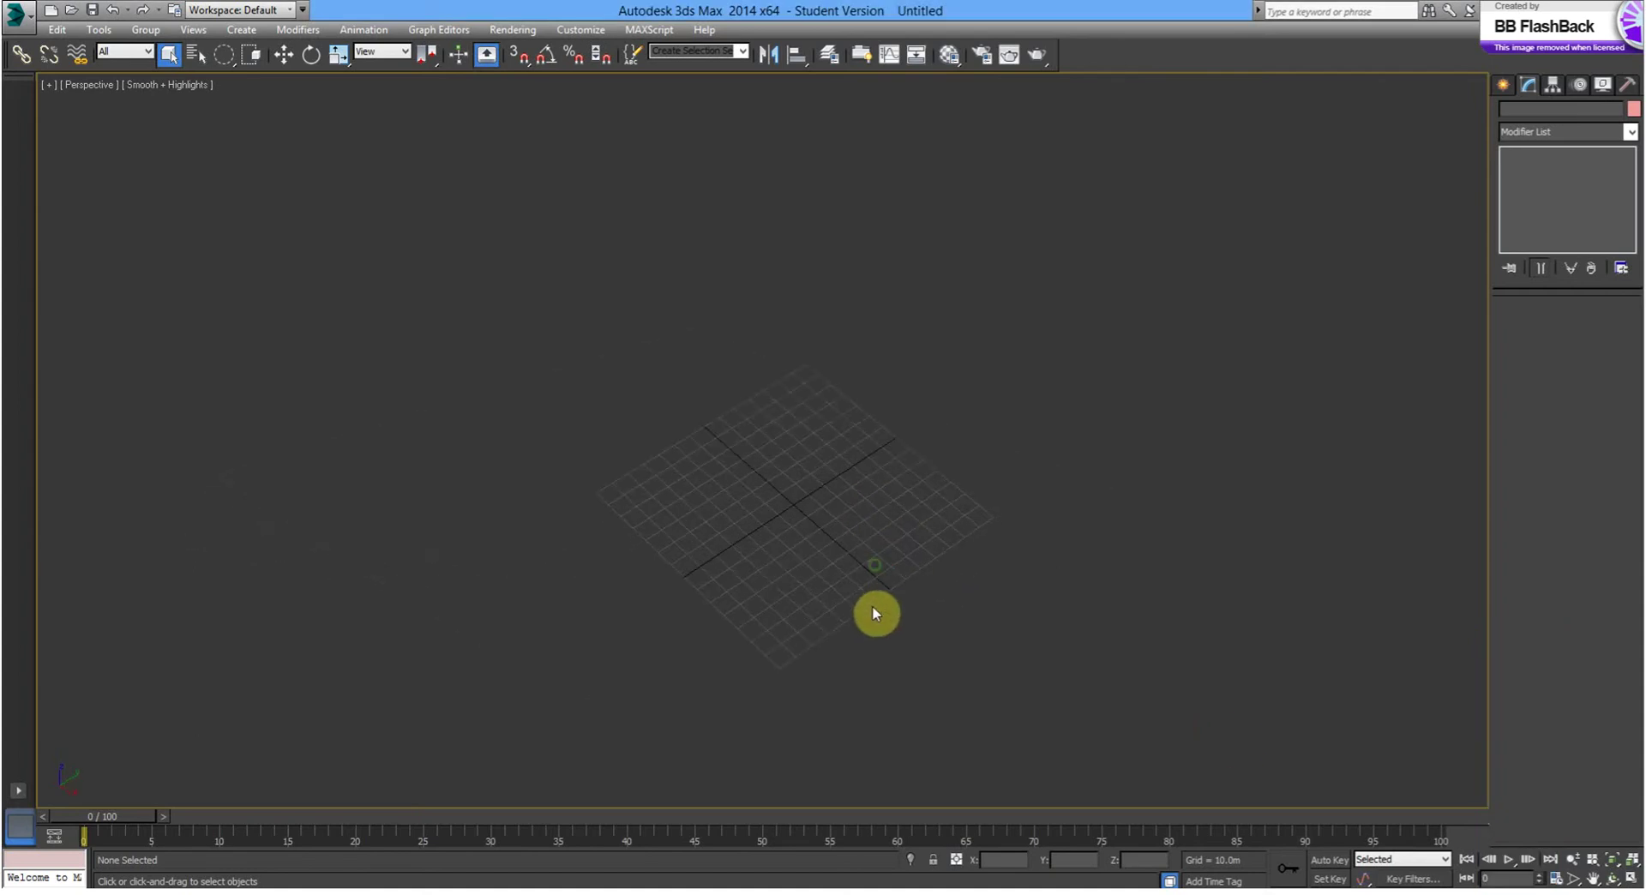
{"action": "left_click", "coordinate": [1633, 131]}
{"action": "left_click", "coordinate": [1531, 98]}
Draw a 318.678m by 340.383m plane with 5 length and 5 width segments.
{"action": "left_click", "coordinate": [1504, 86]}
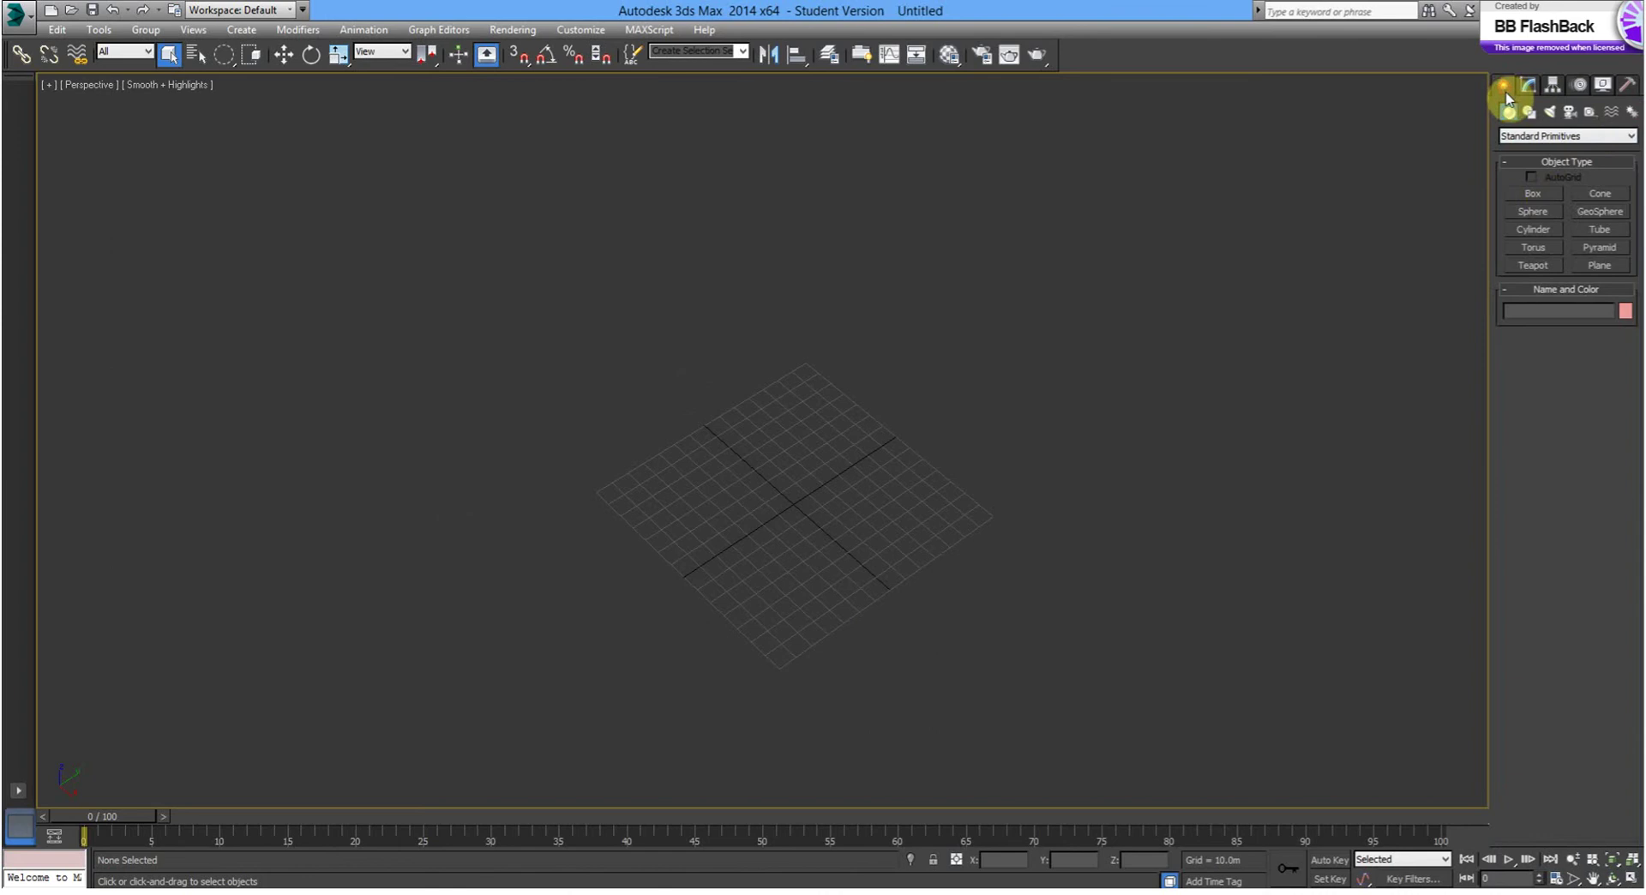
{"action": "left_click", "coordinate": [1600, 265]}
{"action": "left_click_drag", "start_coordinate": [404, 460], "coordinate": [1315, 540]}
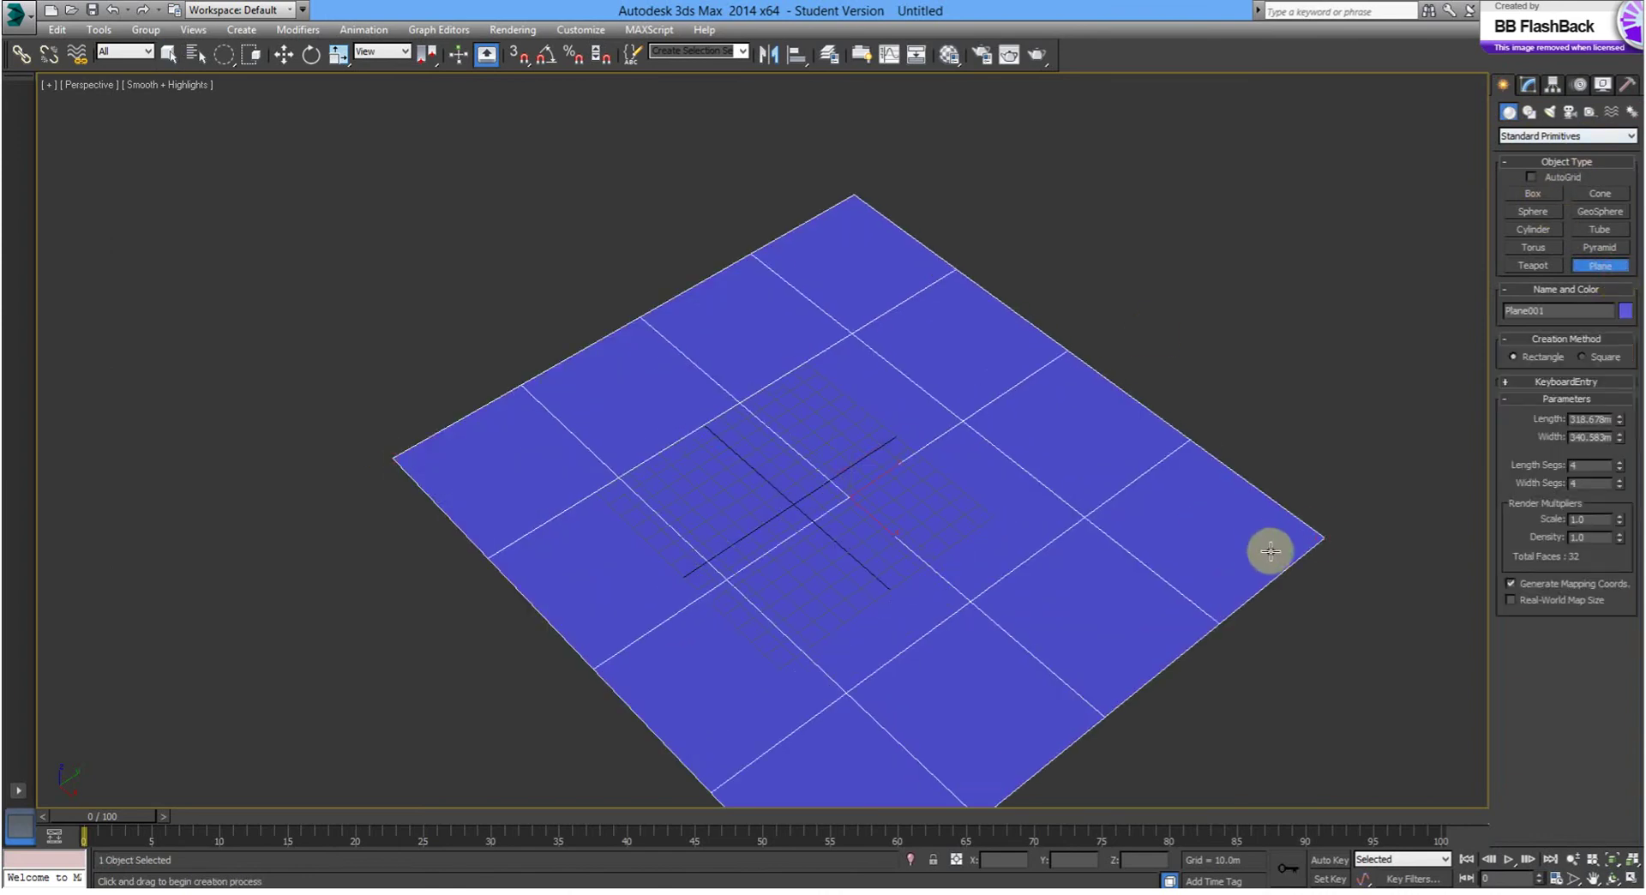
{"action": "middle_click_drag", "start_coordinate": [1285, 558], "coordinate": [1304, 528], "text": "alt"}
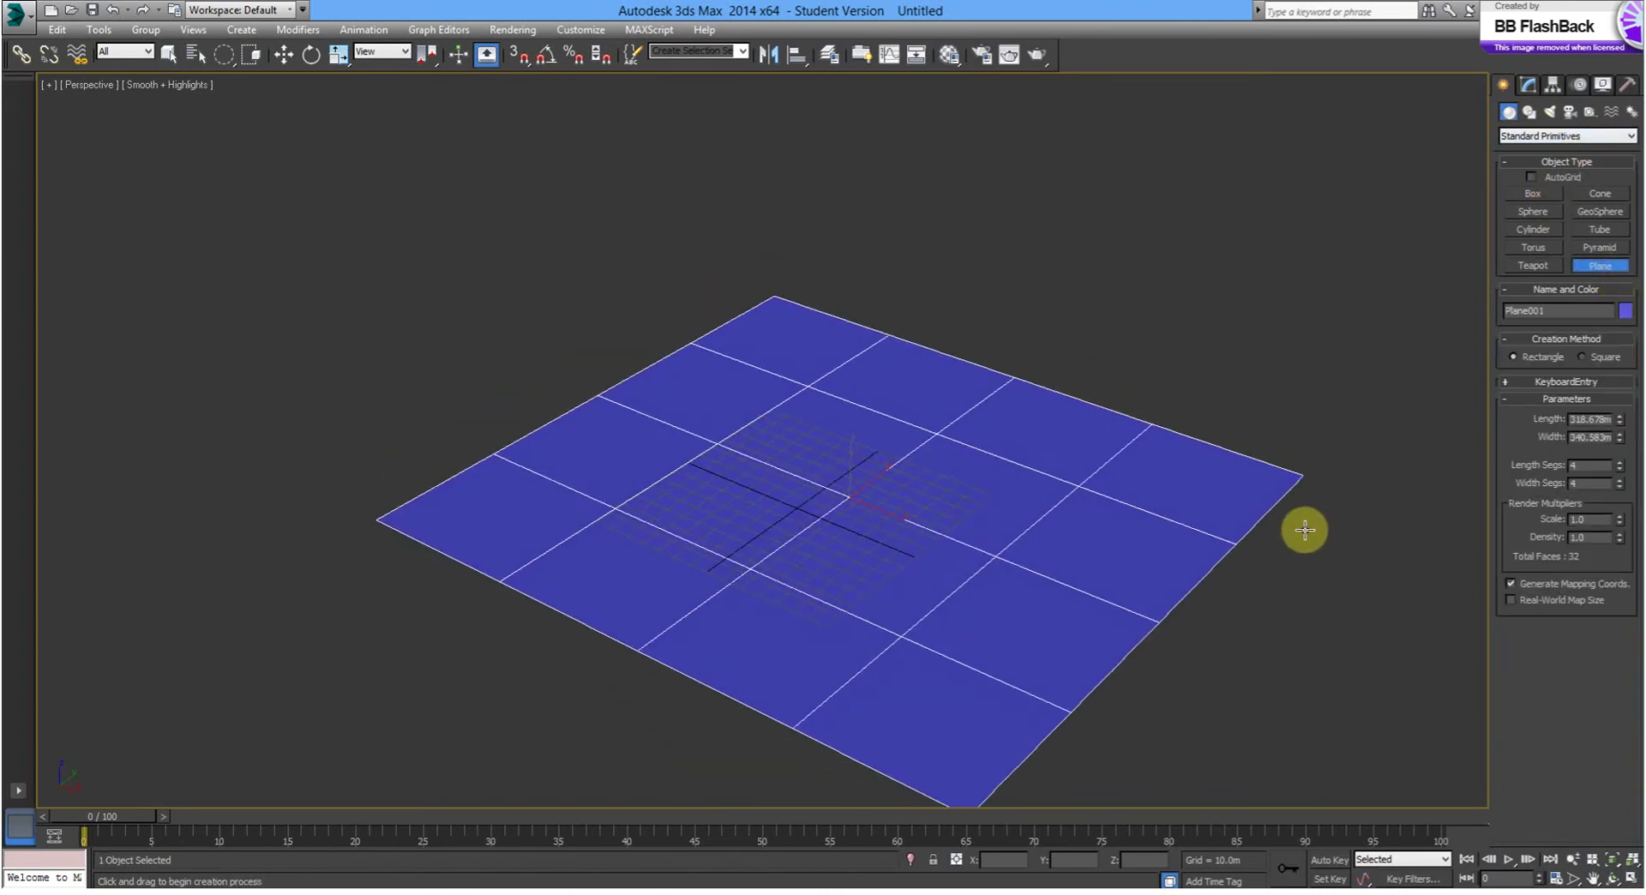
{"action": "left_click", "coordinate": [1619, 461]}
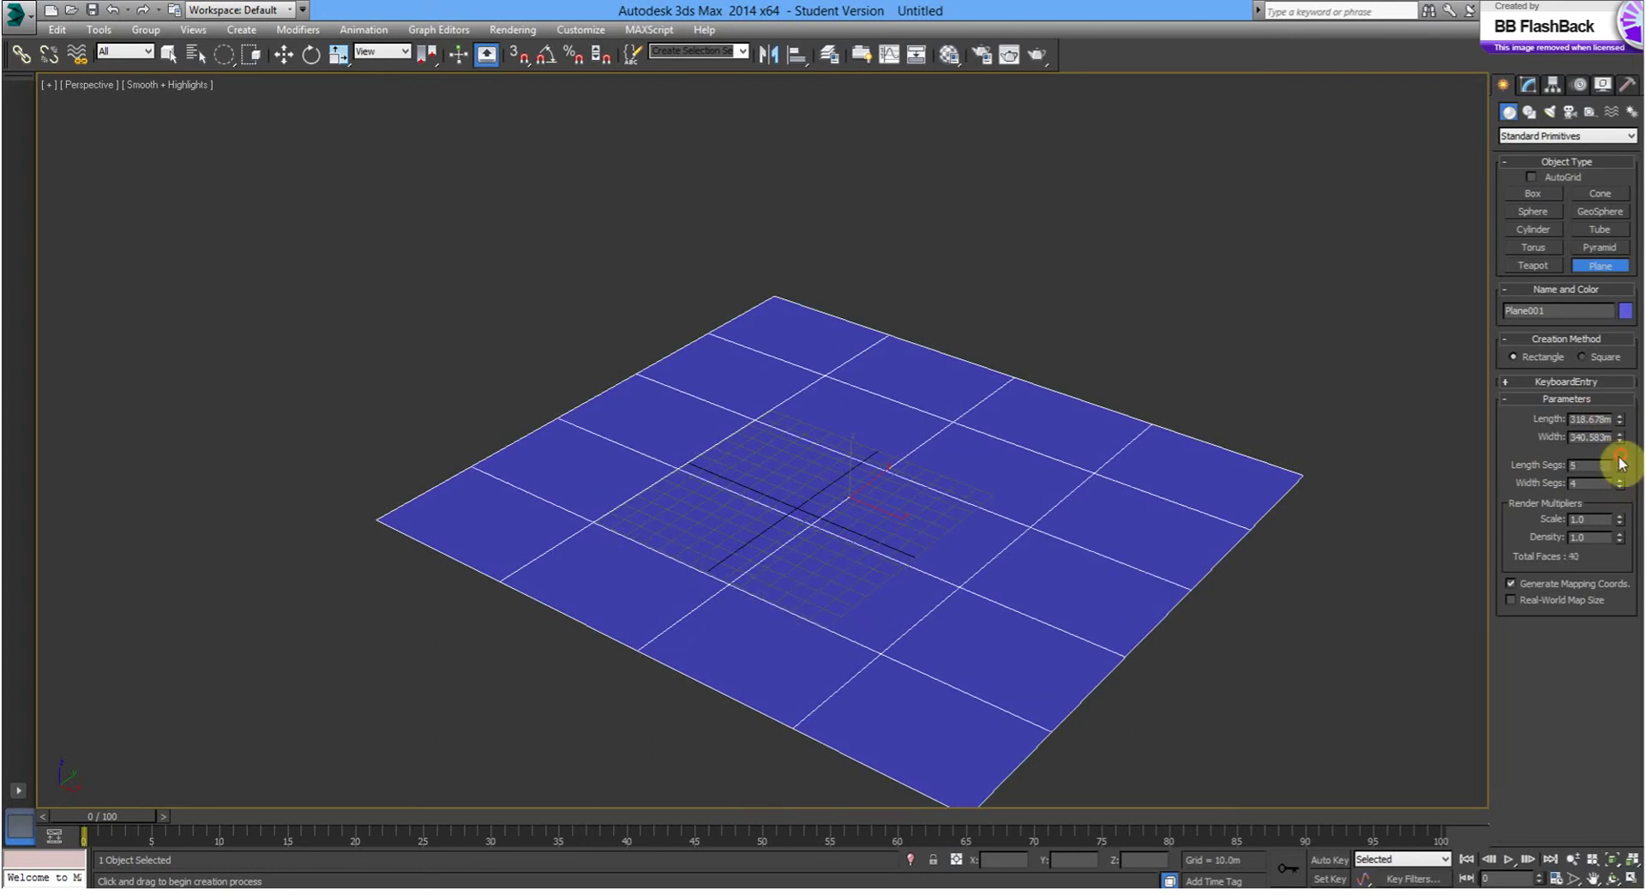
{"action": "left_click", "coordinate": [1619, 479]}
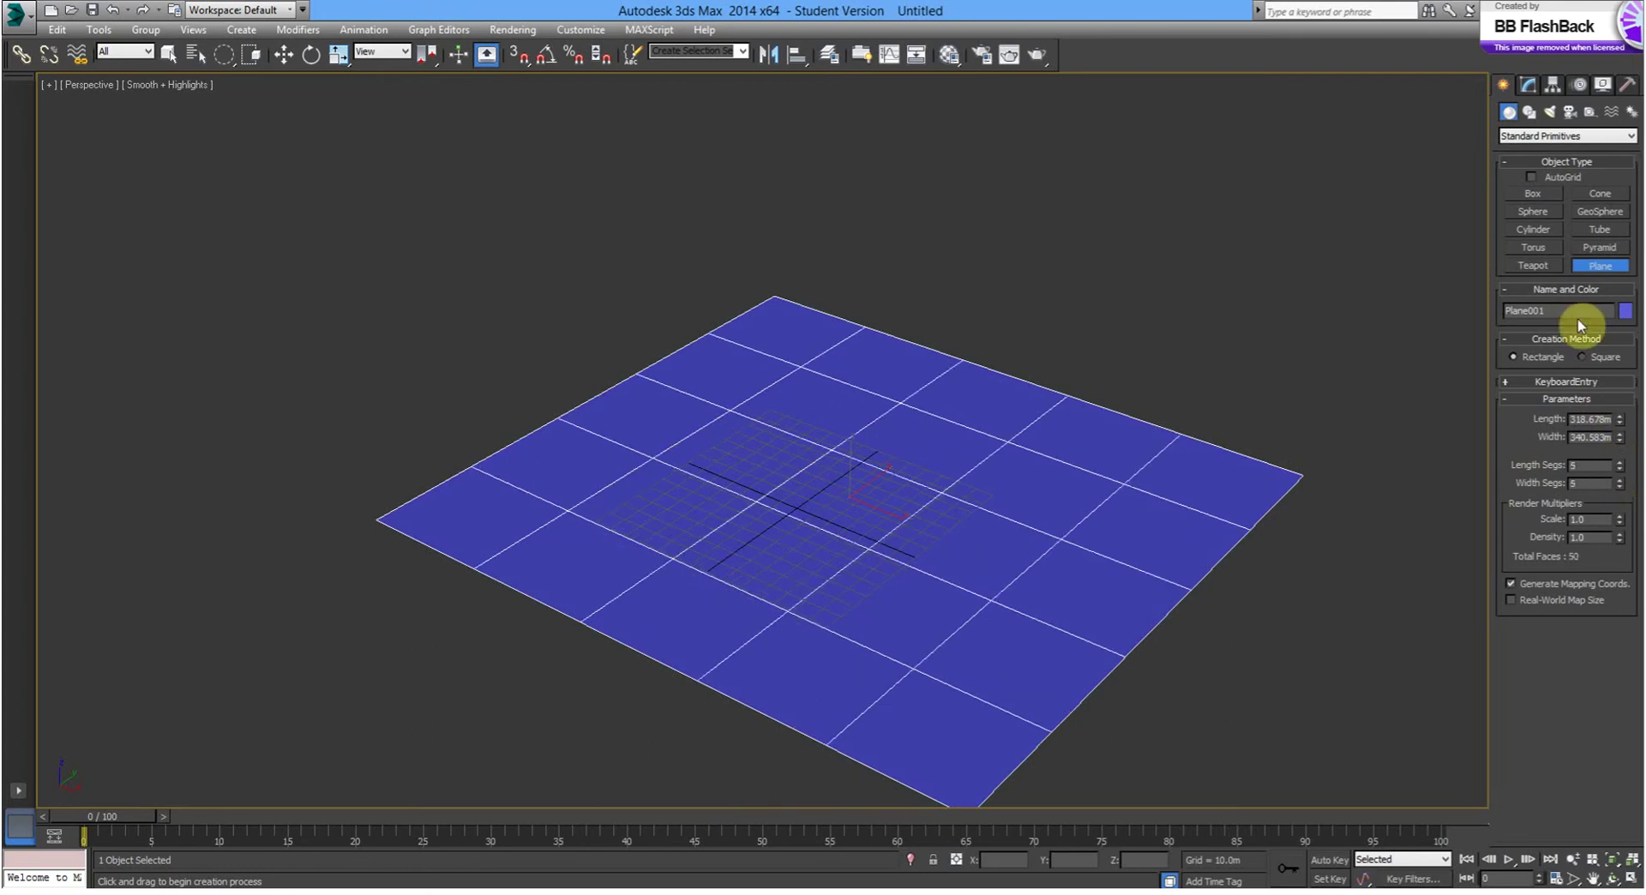
{"action": "left_click", "coordinate": [1624, 137]}
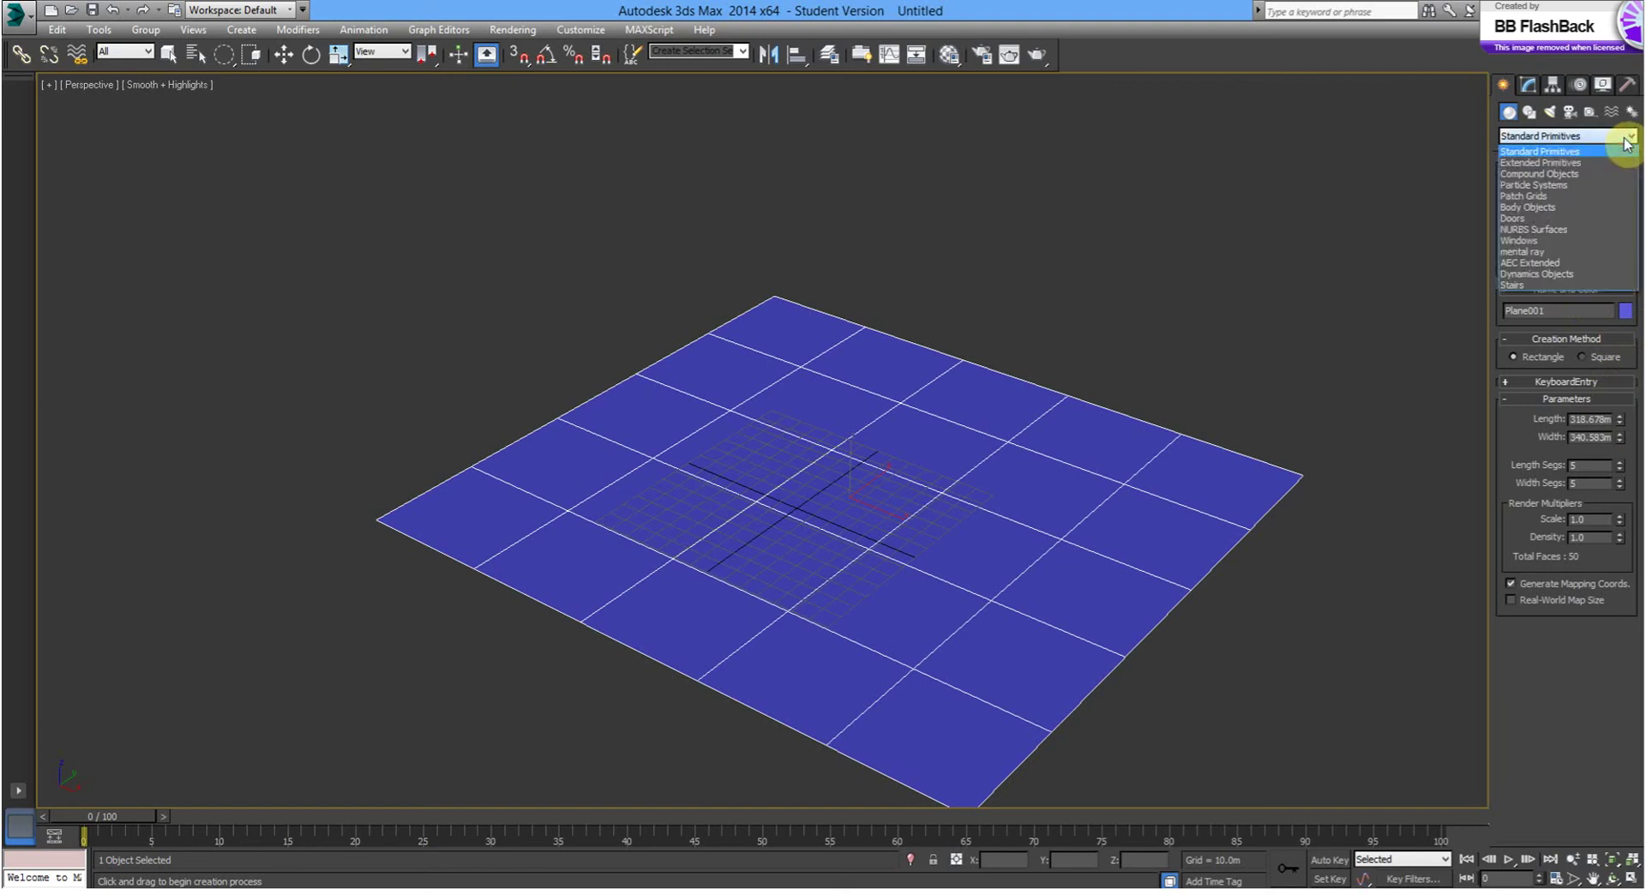
Add an Edit Mesh modifier to Plane001 and switch to face-level editing.
{"action": "left_click", "coordinate": [1528, 86]}
{"action": "left_click", "coordinate": [1528, 86]}
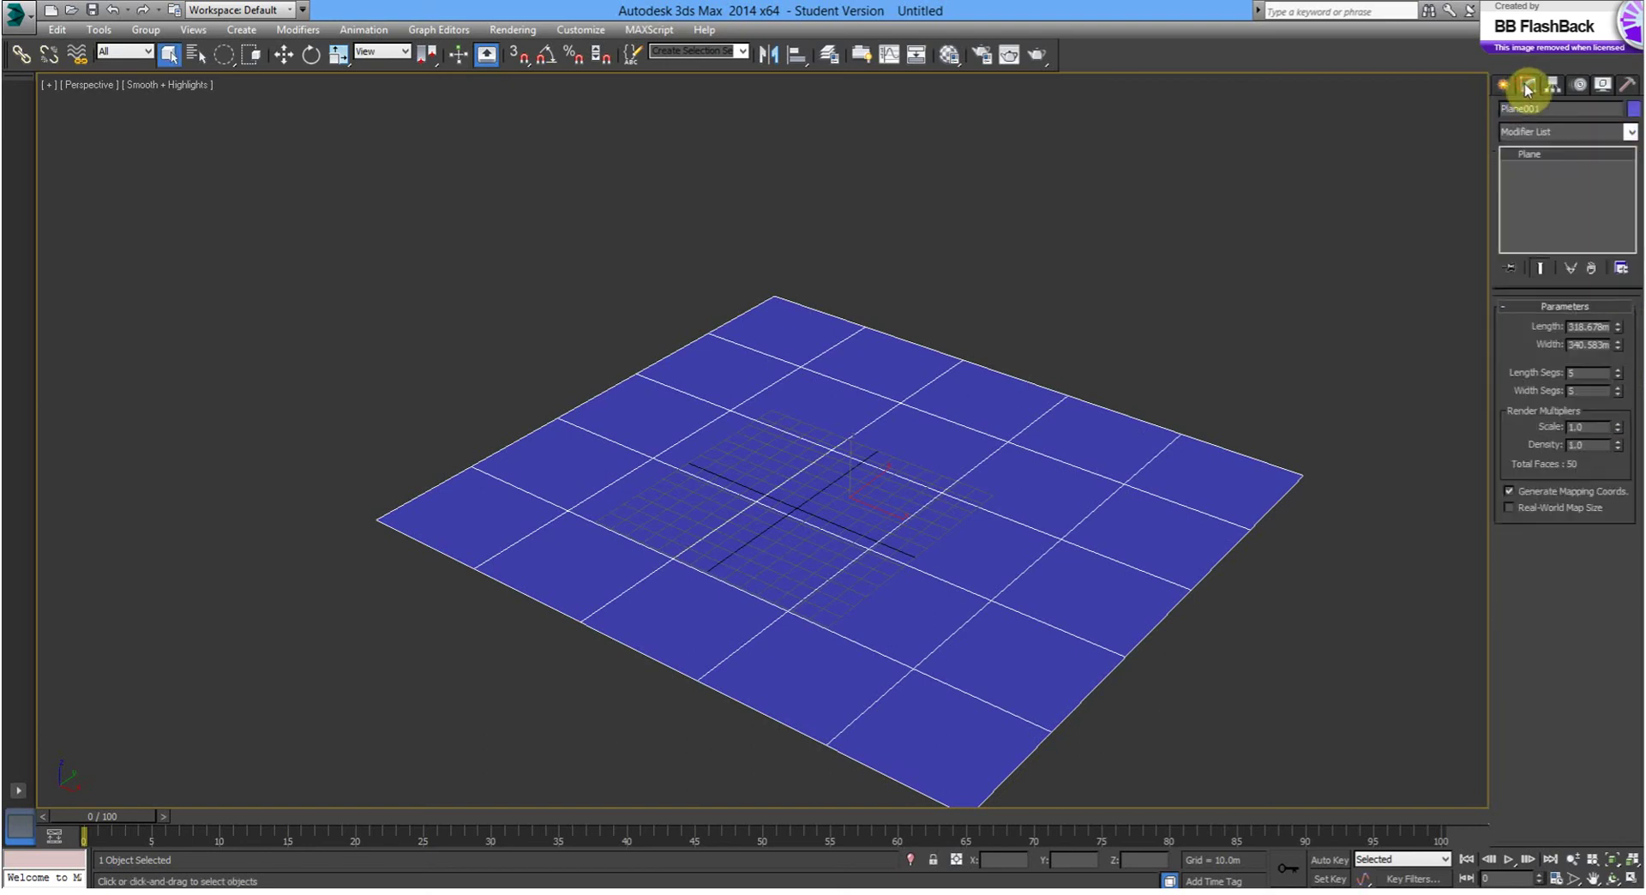
{"action": "left_click", "coordinate": [1624, 137]}
{"action": "left_click", "coordinate": [1577, 664]}
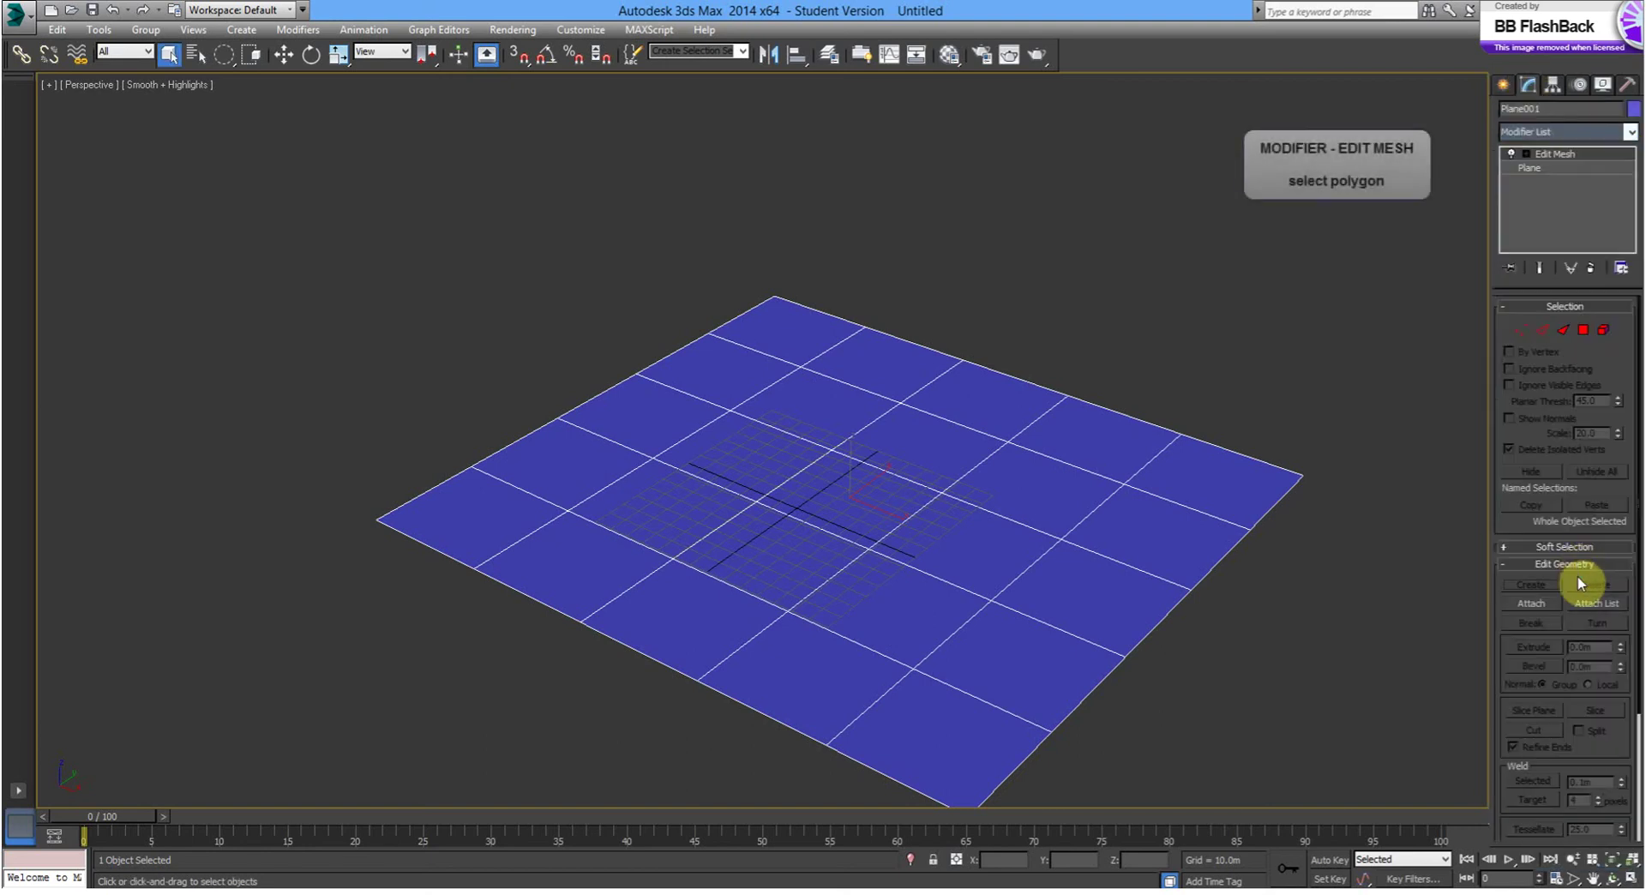
{"action": "left_click", "coordinate": [1583, 331]}
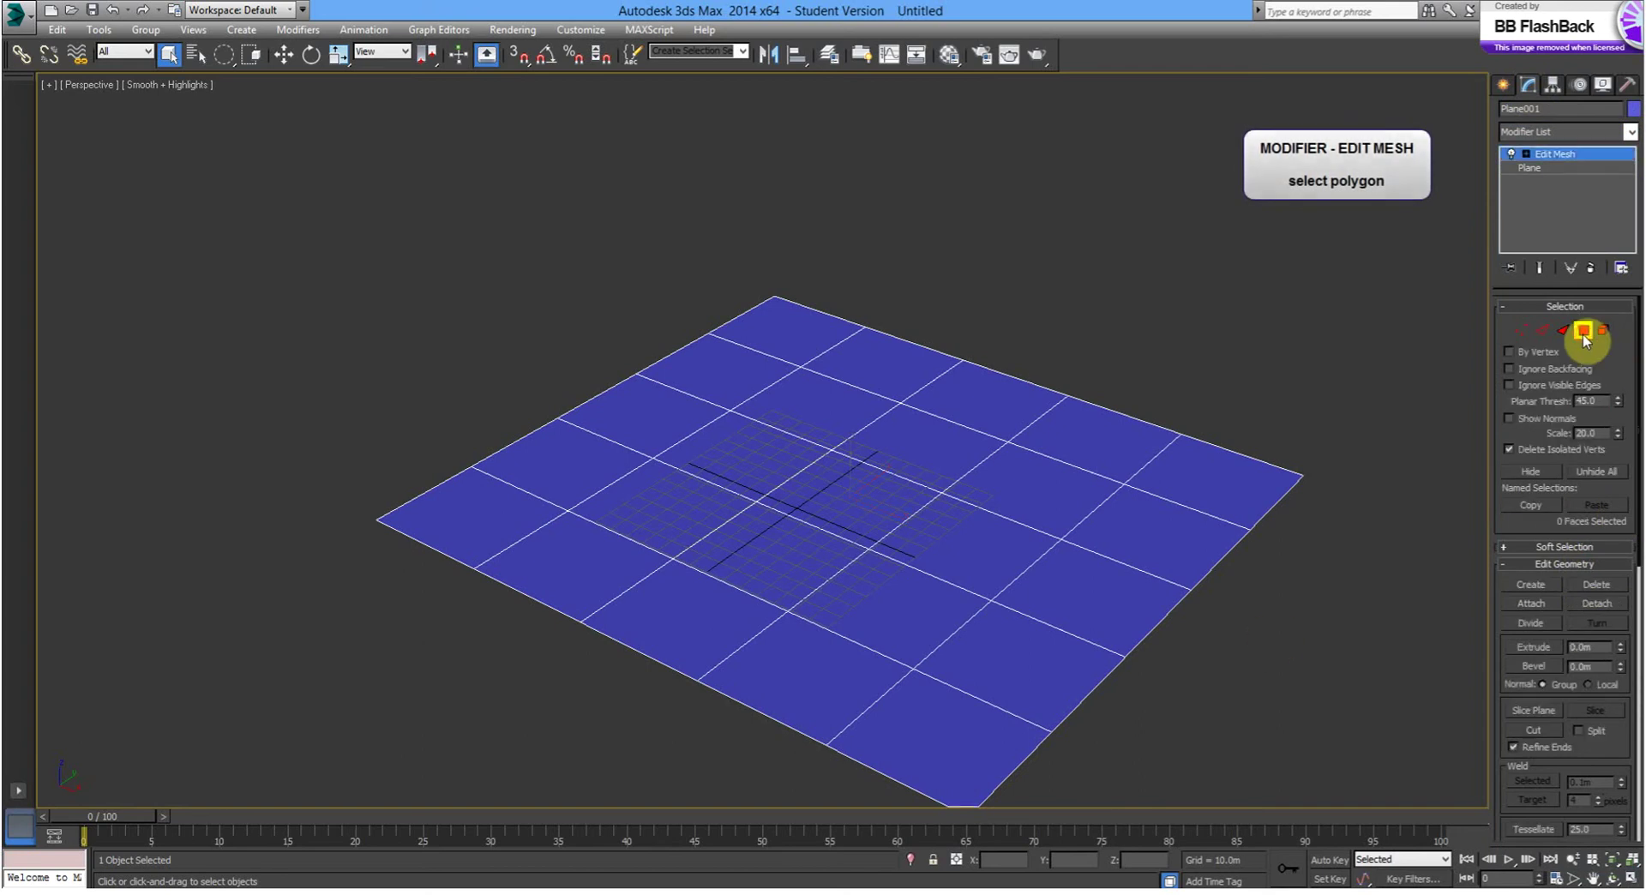
Region-select 36 block faces: the right two columns plus the lower-left and top-left 2x2 blocks.
{"action": "middle_click_drag", "start_coordinate": [1271, 650], "coordinate": [1372, 651], "text": "alt"}
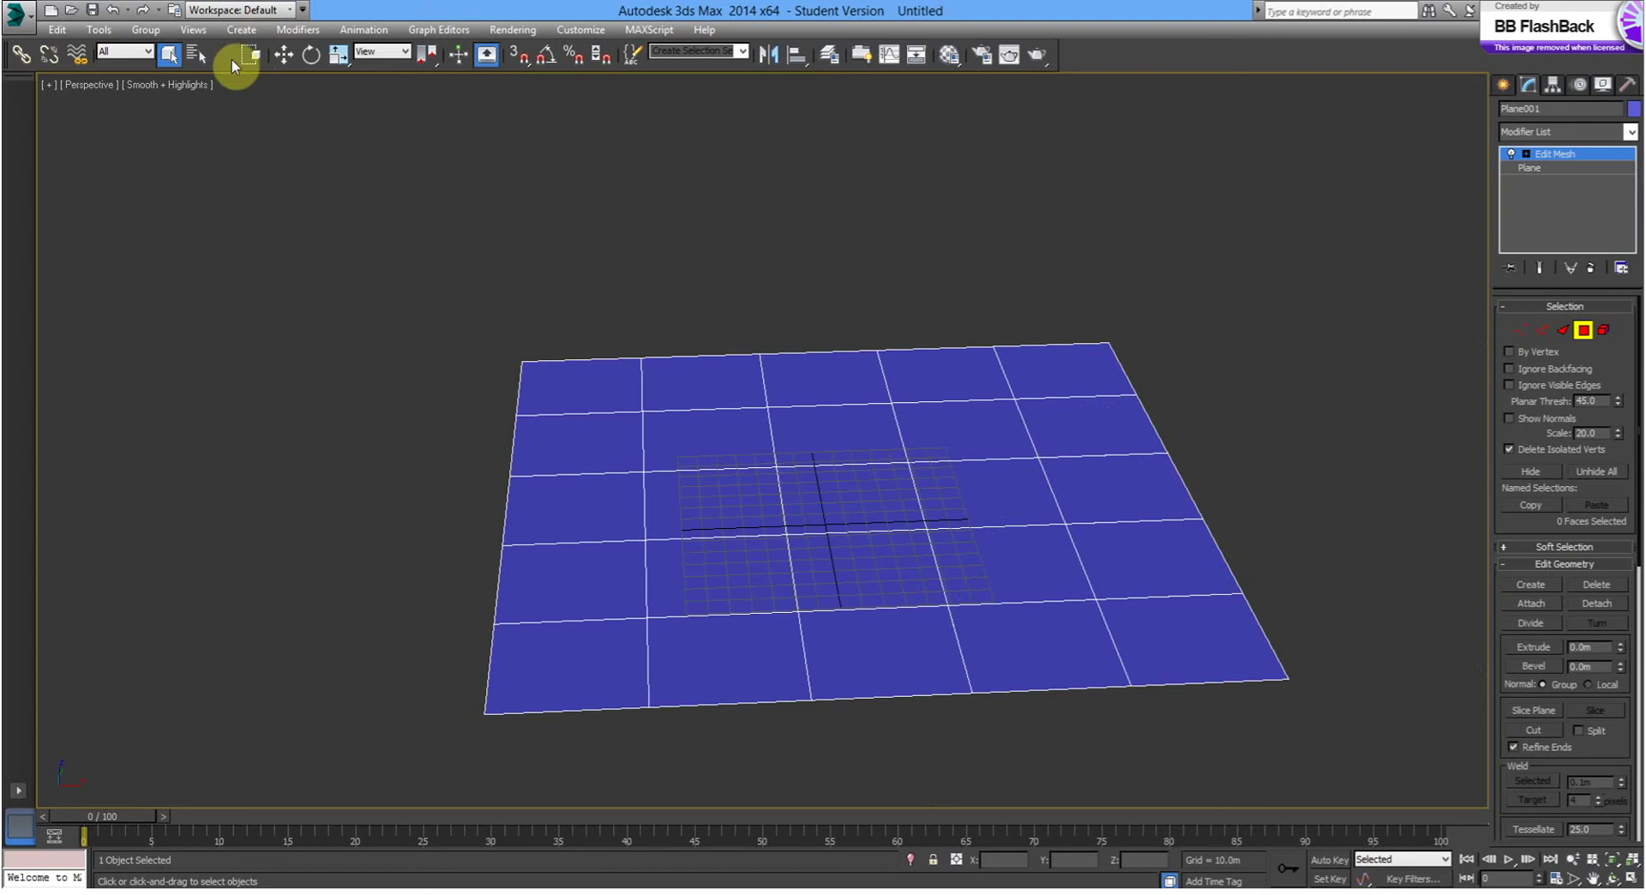
{"action": "left_click_drag", "start_coordinate": [227, 56], "coordinate": [227, 90]}
{"action": "middle_click_drag", "start_coordinate": [1114, 411], "coordinate": [1076, 466], "text": "alt"}
{"action": "left_click", "coordinate": [1305, 780]}
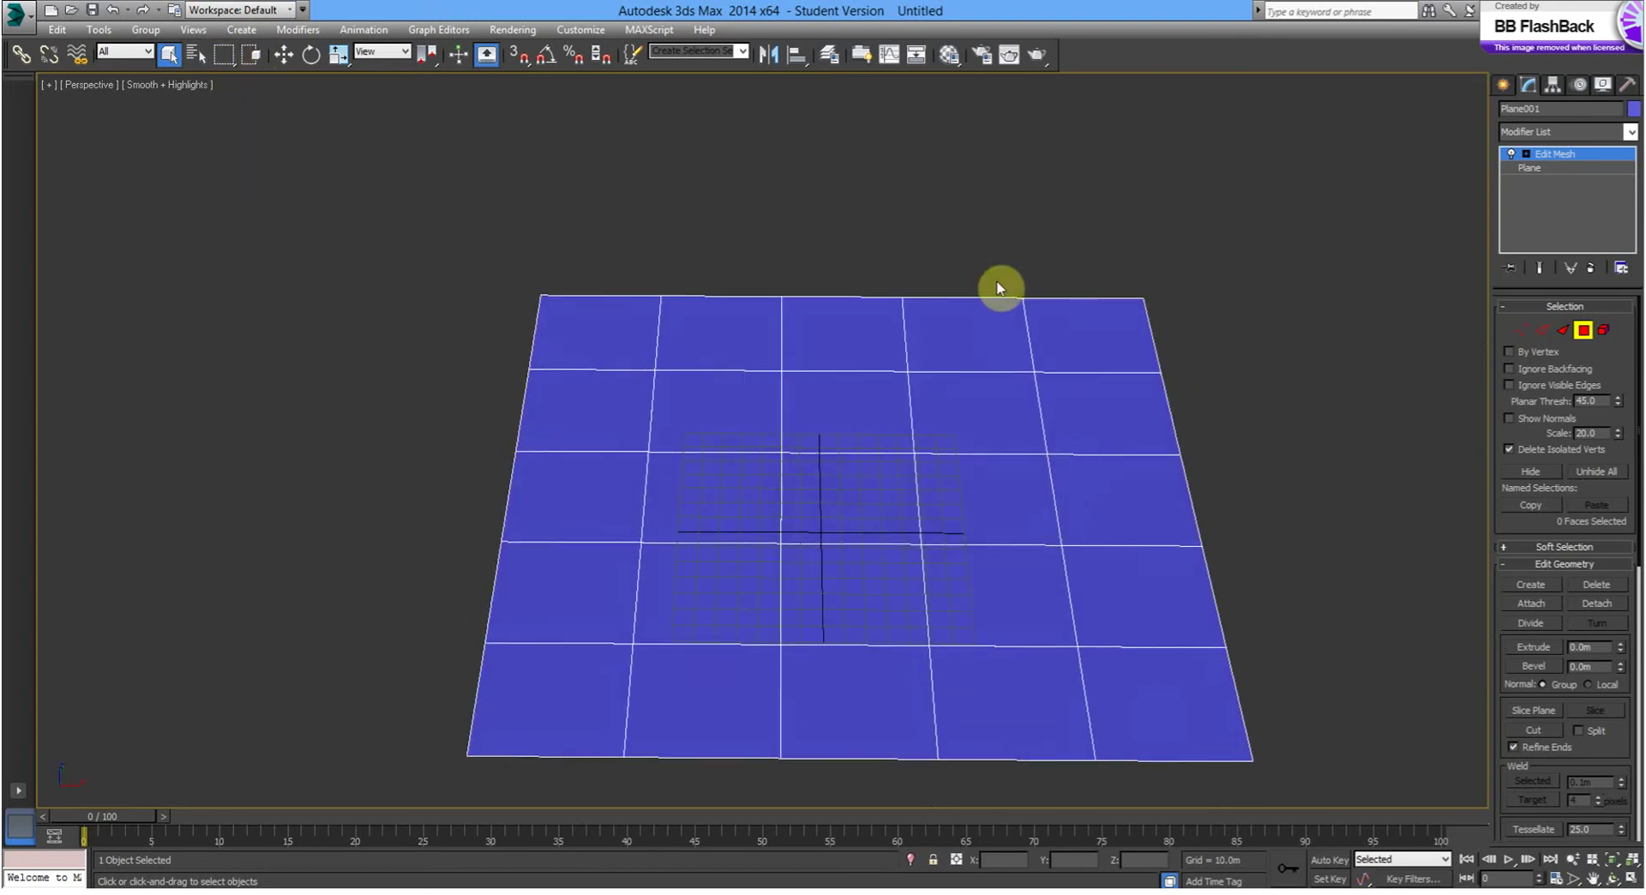
{"action": "left_click_drag", "start_coordinate": [986, 248], "coordinate": [951, 617]}
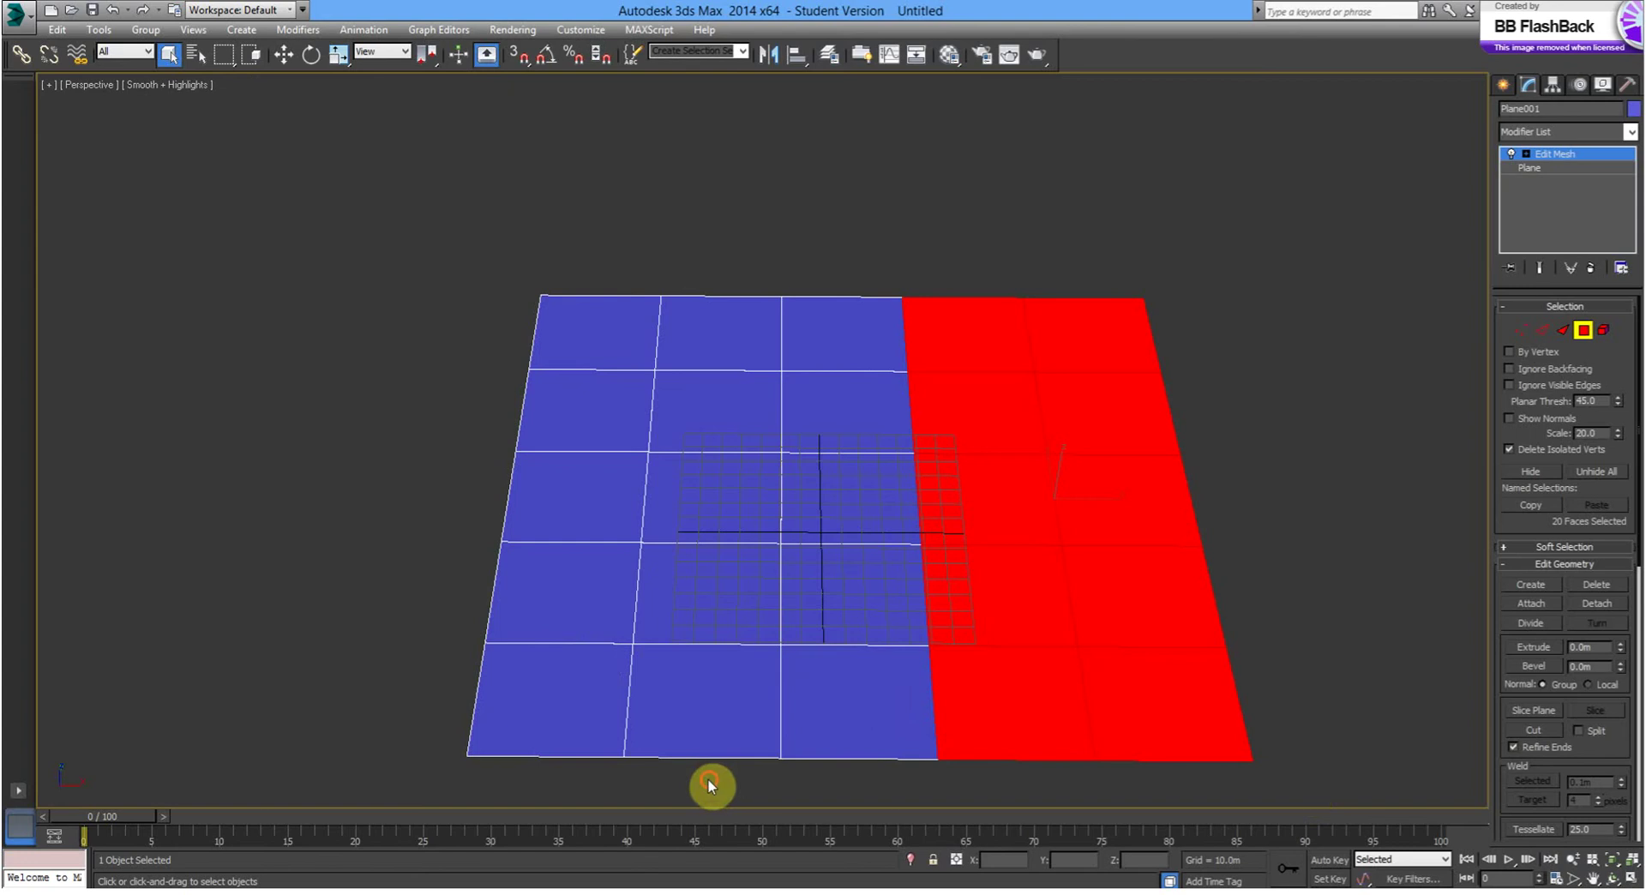
{"action": "left_click_drag", "start_coordinate": [710, 784], "coordinate": [503, 553], "text": "ctrl"}
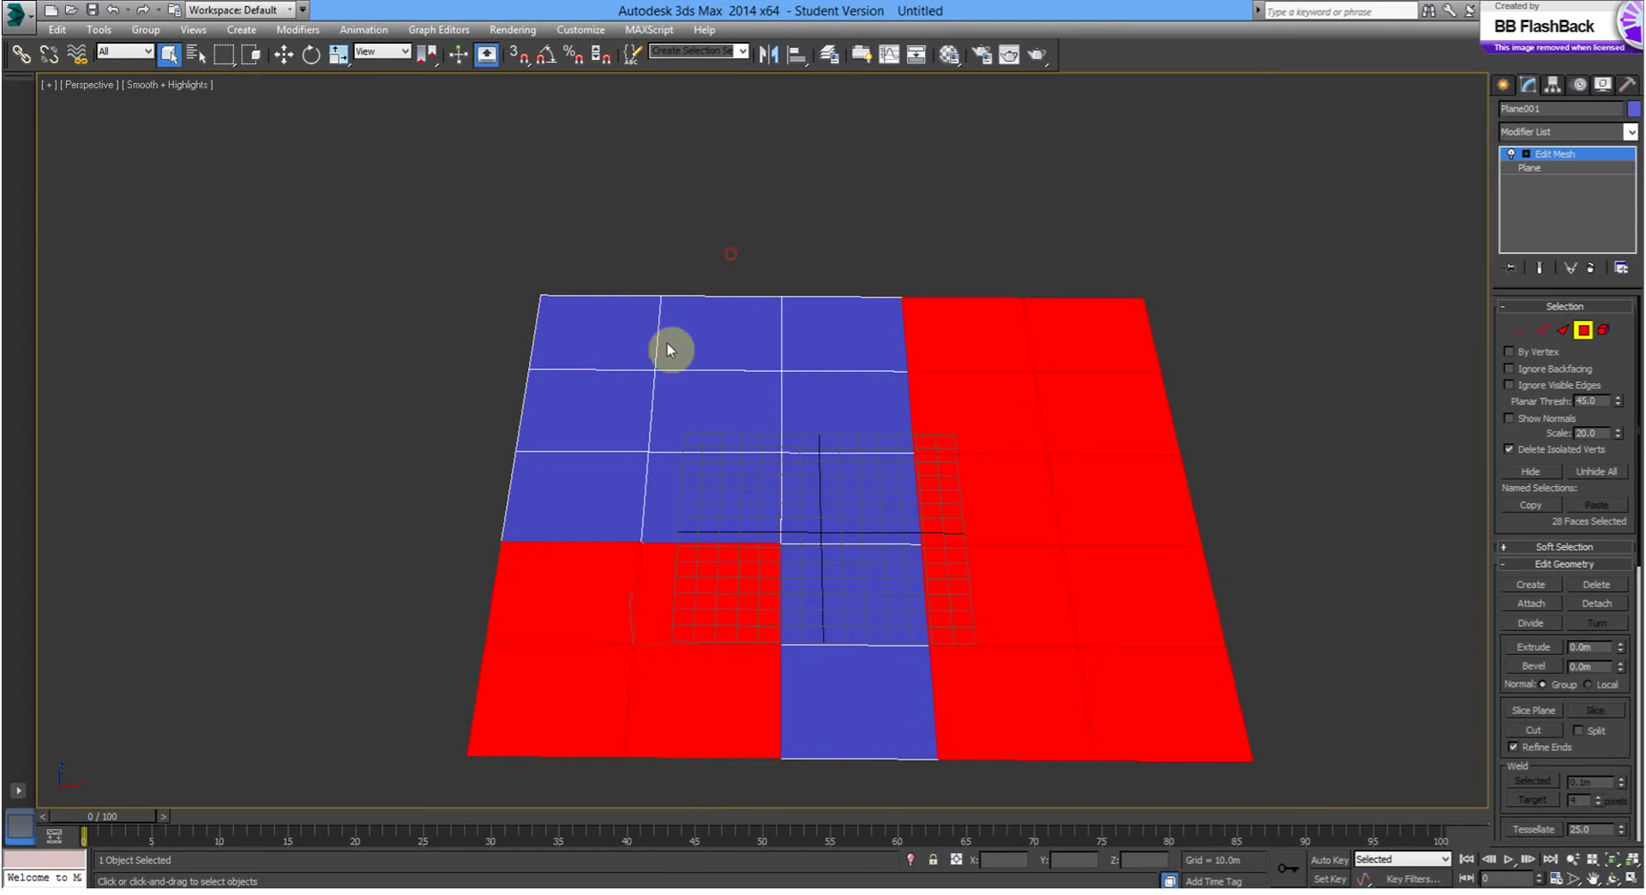
{"action": "left_click_drag", "start_coordinate": [496, 387], "coordinate": [494, 399], "text": "ctrl"}
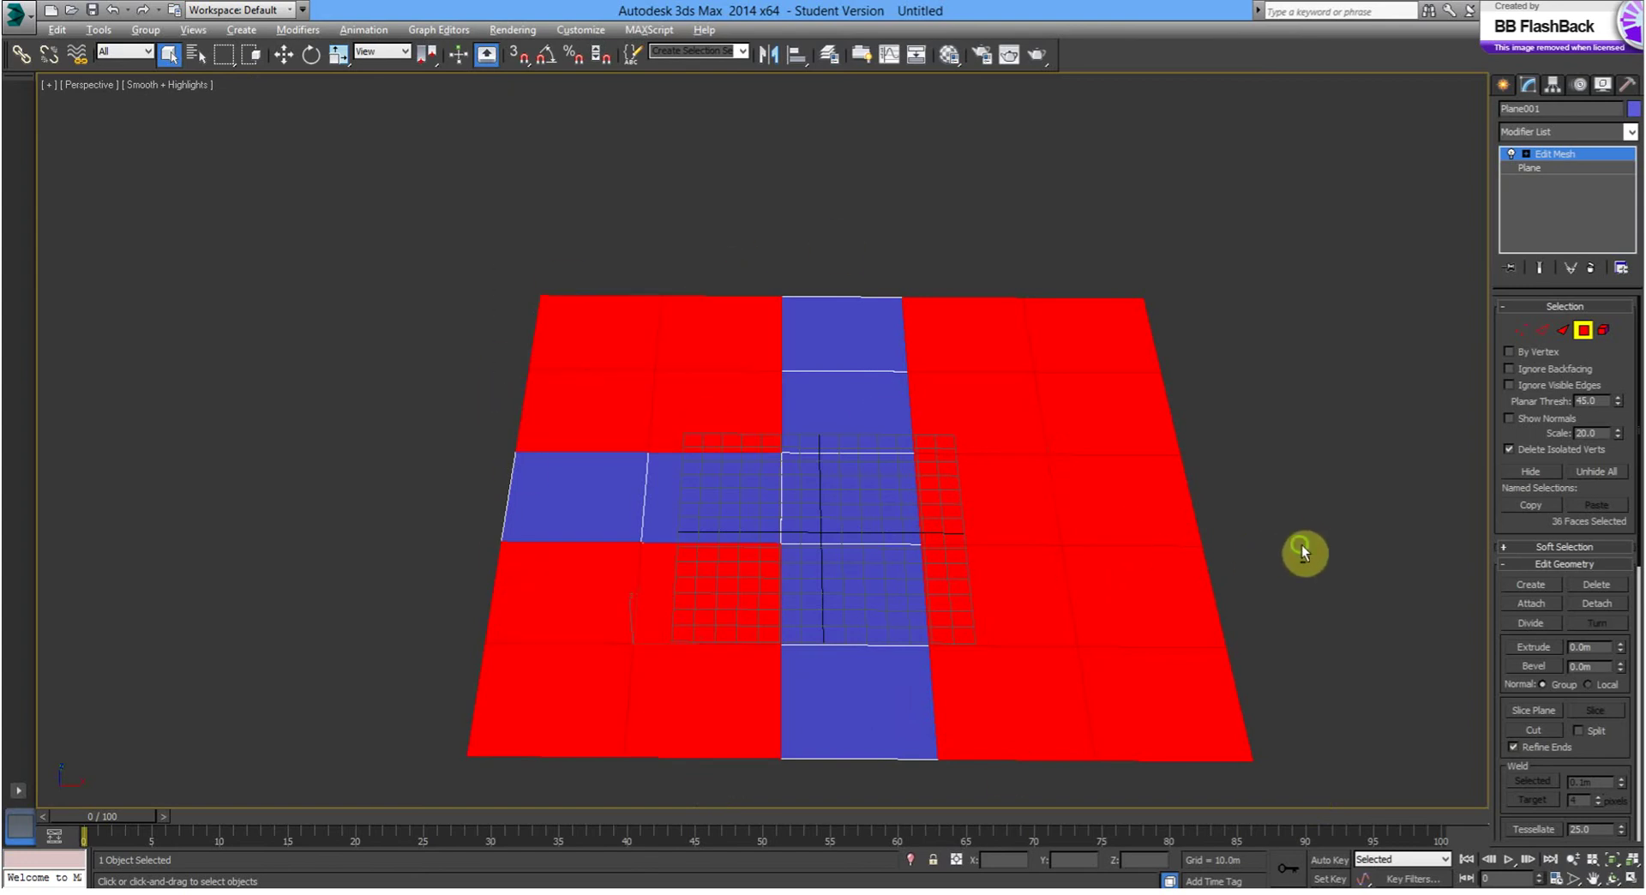
{"action": "mouse_move", "coordinate": [1304, 551]}
{"action": "middle_mouse_down", "text": "alt"}
{"action": "mouse_move", "coordinate": [1315, 514]}
{"action": "mouse_move", "coordinate": [1304, 525]}
{"action": "middle_mouse_up", "text": "alt"}
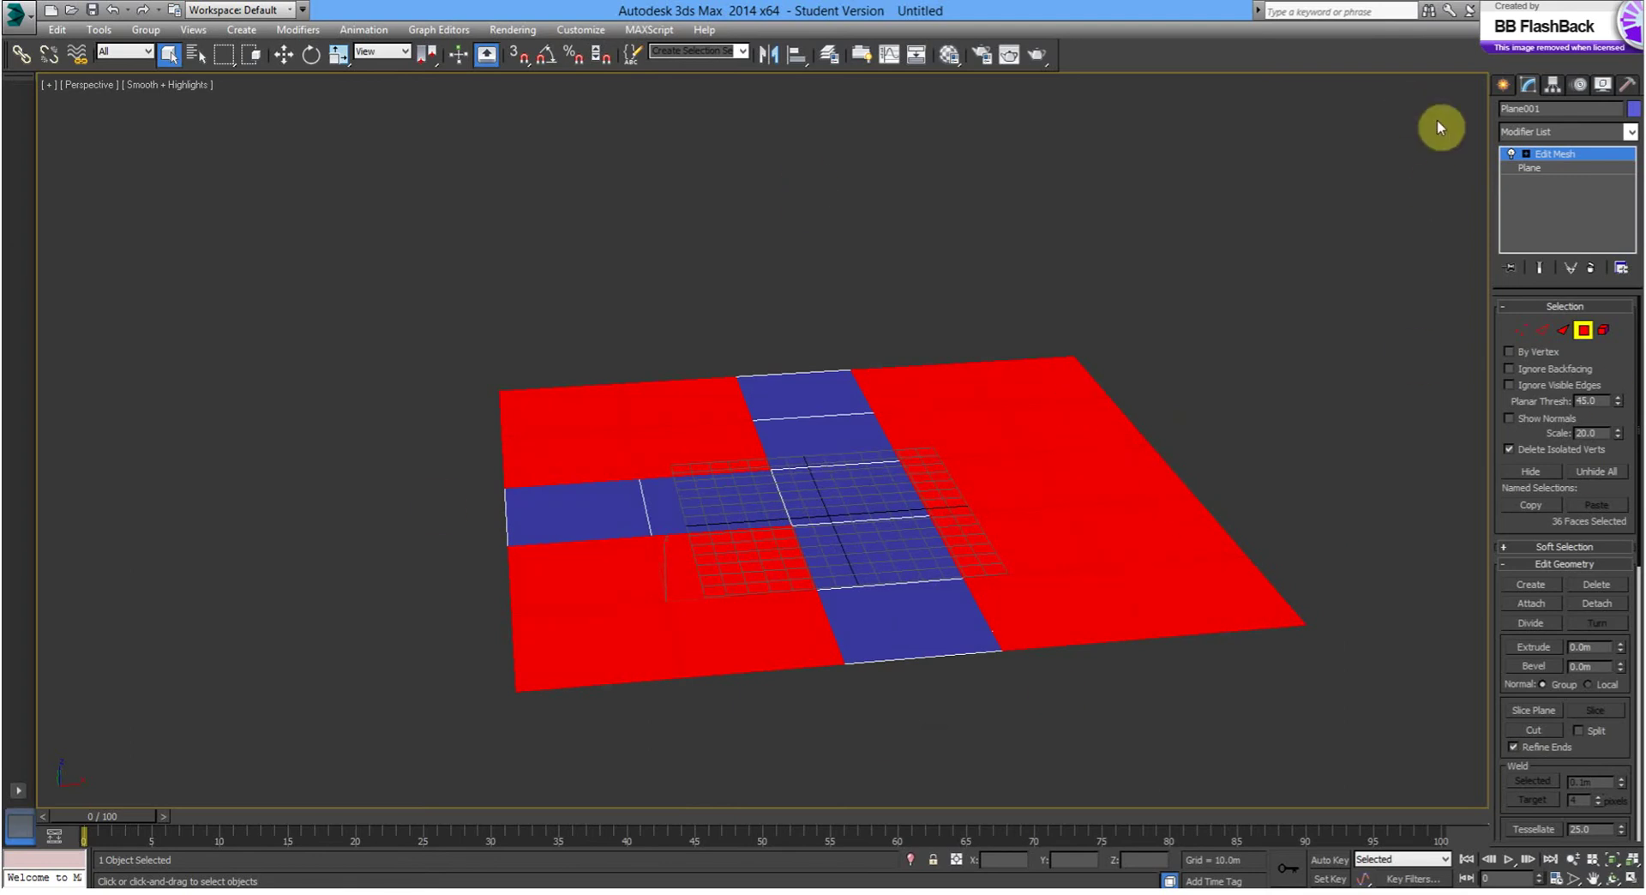
Add a Greeble modifier to Plane001 and reduce Panels Taper to 0.1.
{"action": "left_click", "coordinate": [1629, 133]}
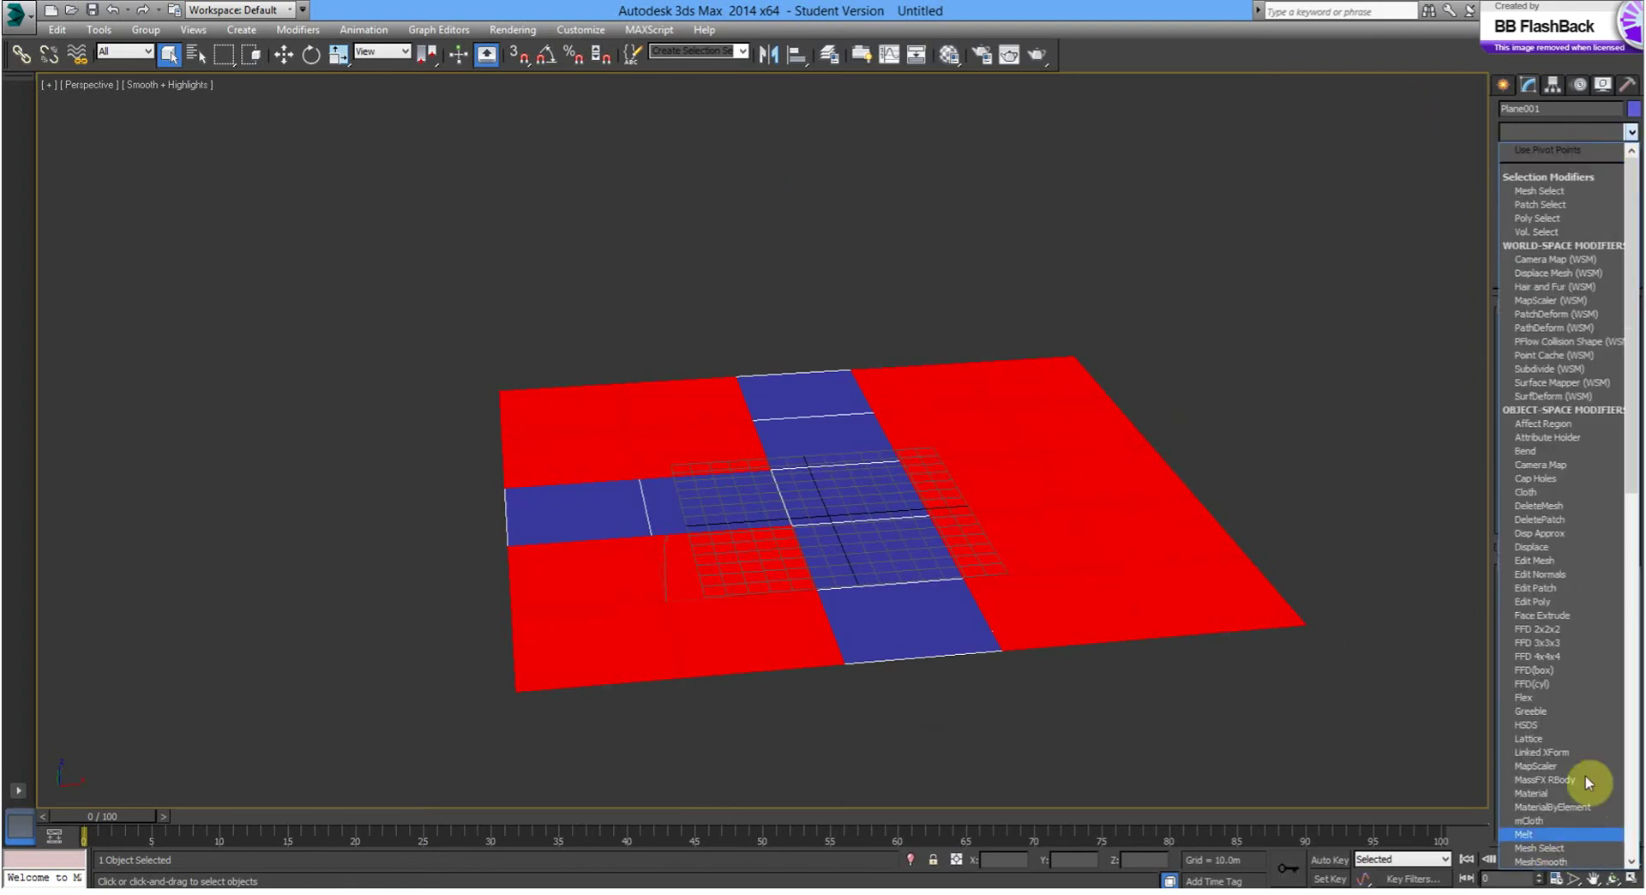
{"action": "left_click", "coordinate": [1590, 713]}
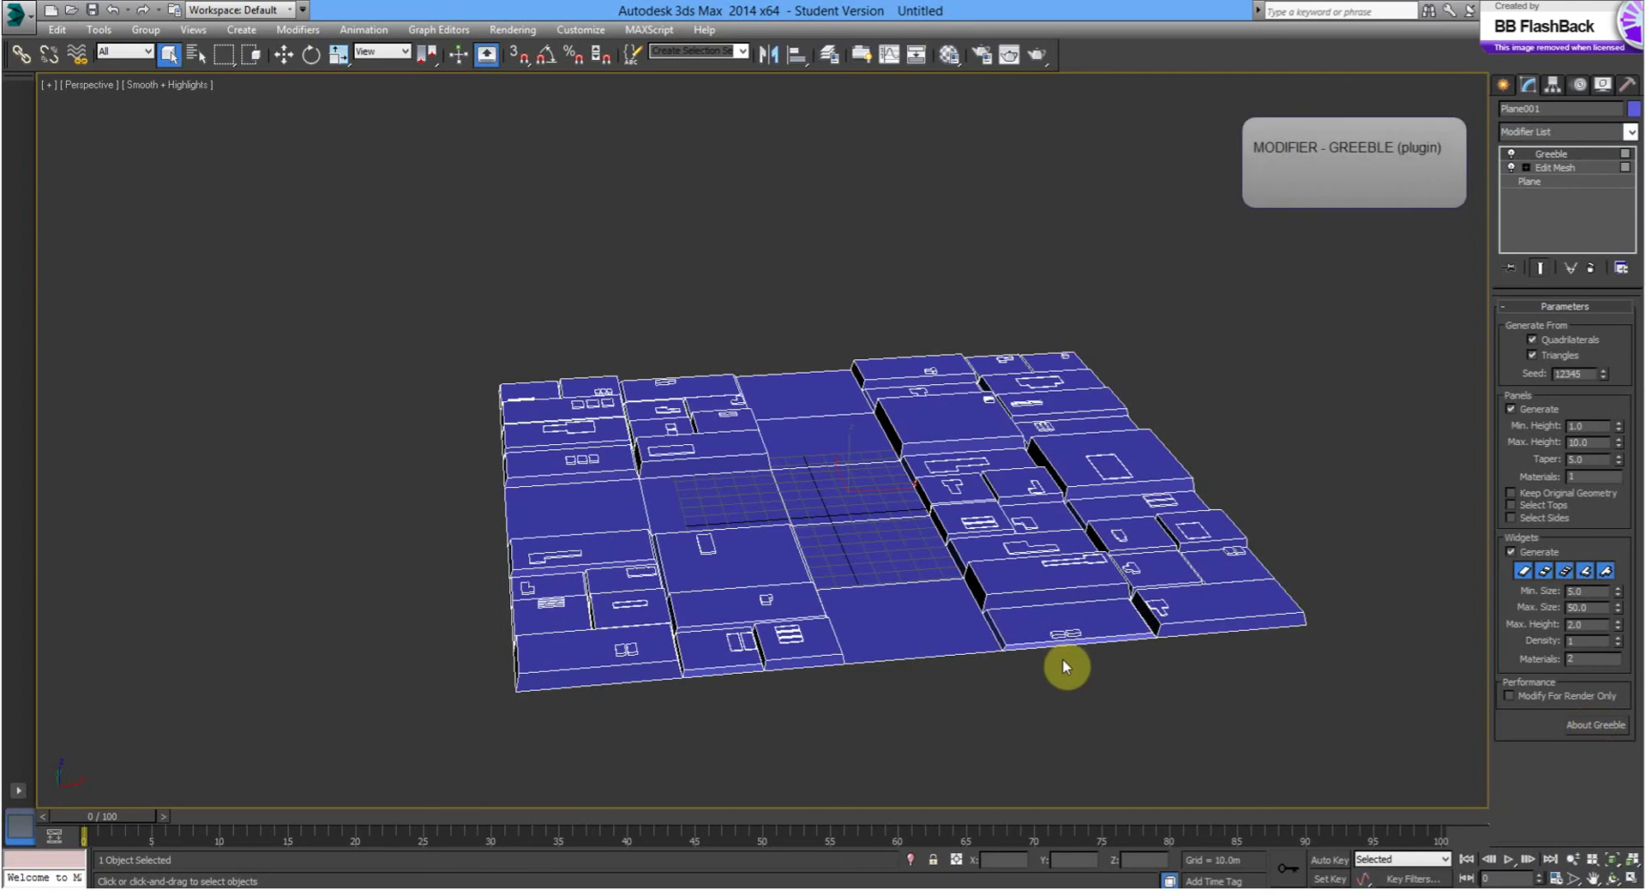
{"action": "middle_click_drag", "start_coordinate": [1197, 679], "coordinate": [1249, 668], "text": "alt"}
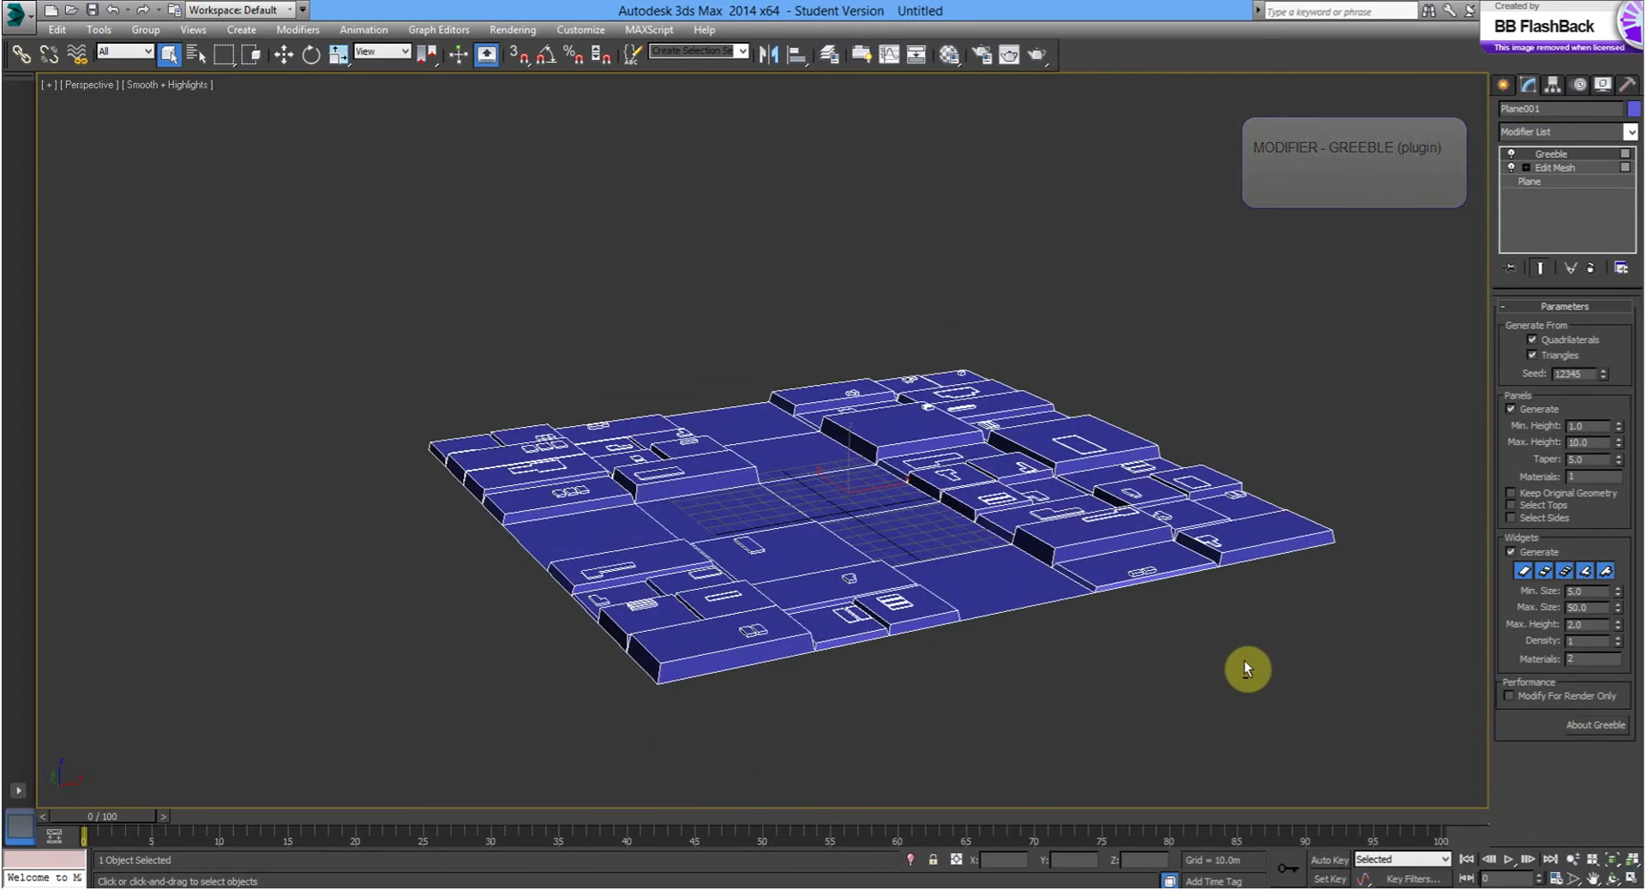
{"action": "middle_click_drag", "start_coordinate": [1086, 540], "coordinate": [1129, 611]}
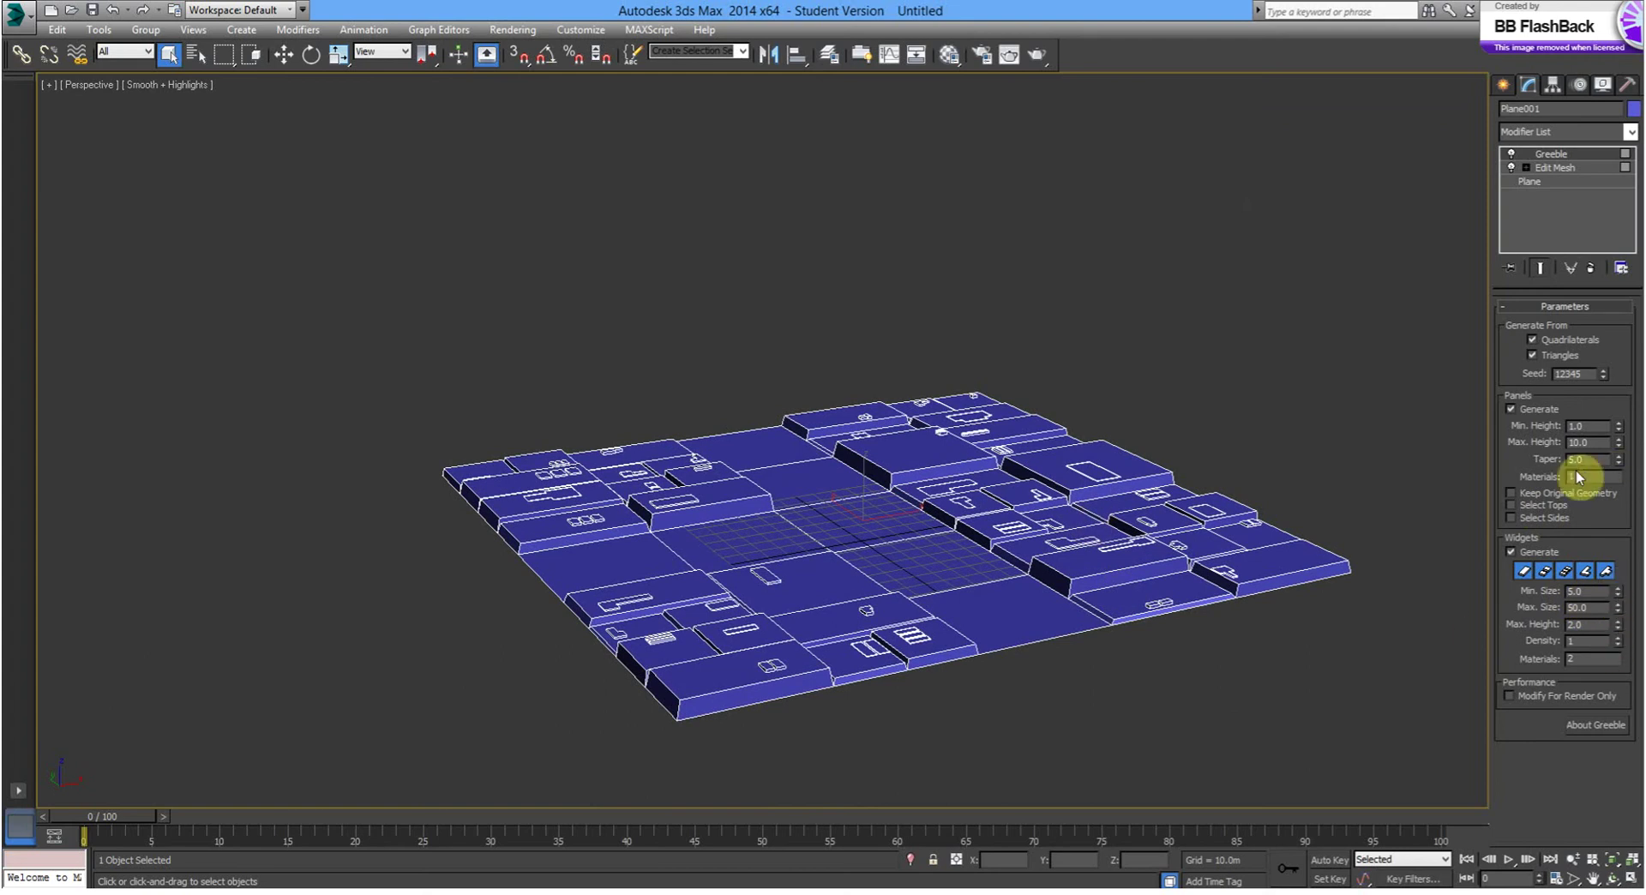
{"action": "left_click_drag", "start_coordinate": [1620, 467], "coordinate": [1623, 498]}
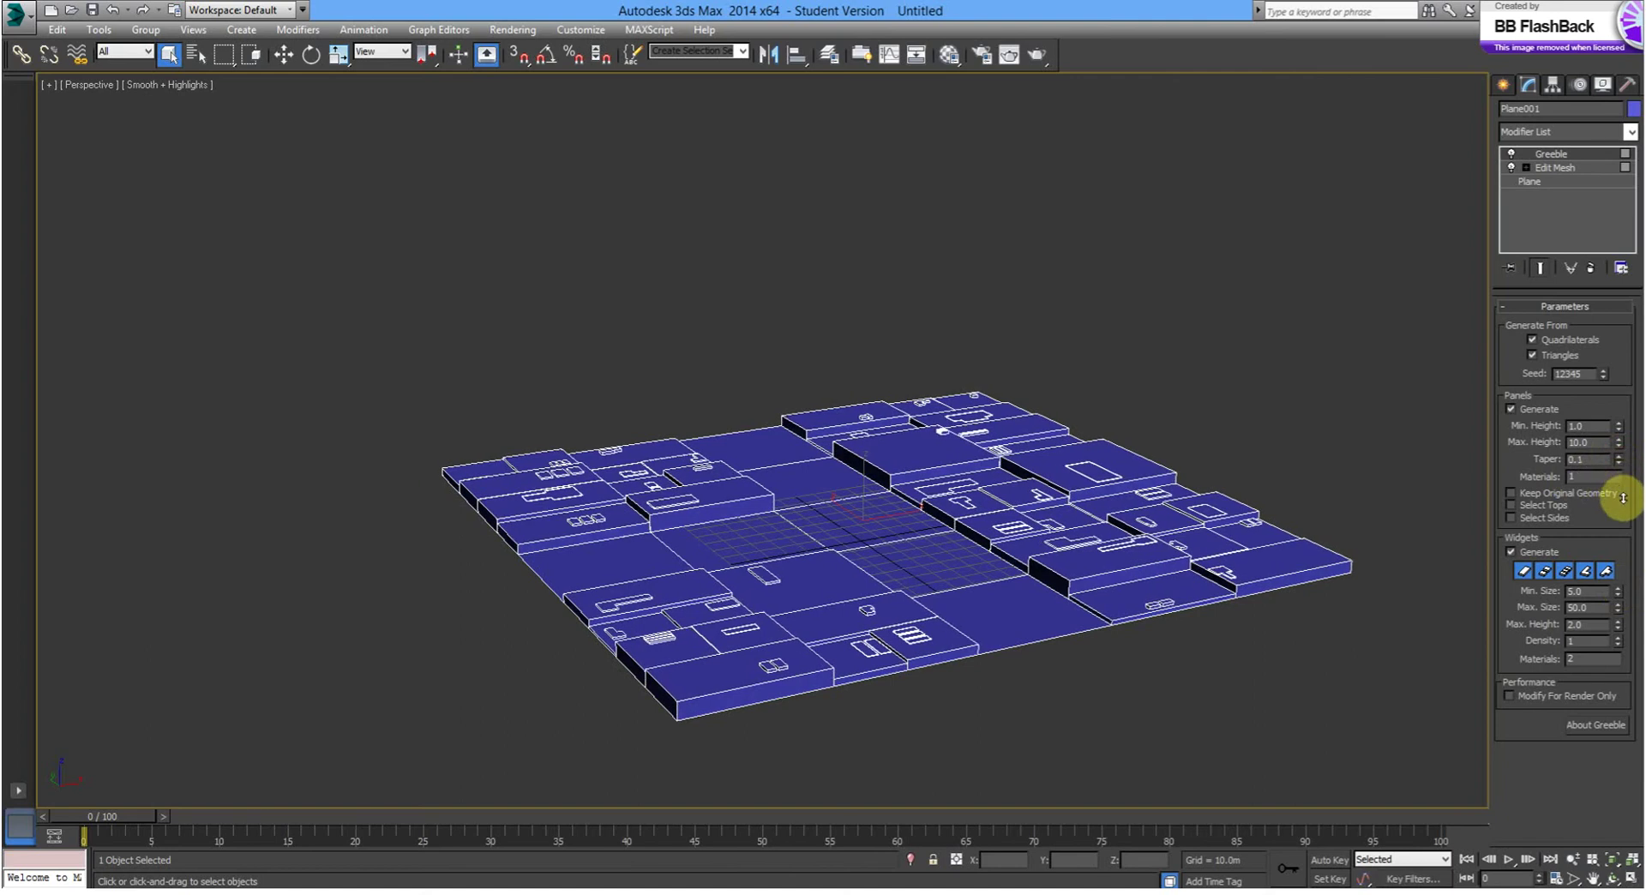
{"action": "middle_click_drag", "start_coordinate": [1382, 485], "coordinate": [1399, 521], "text": "alt"}
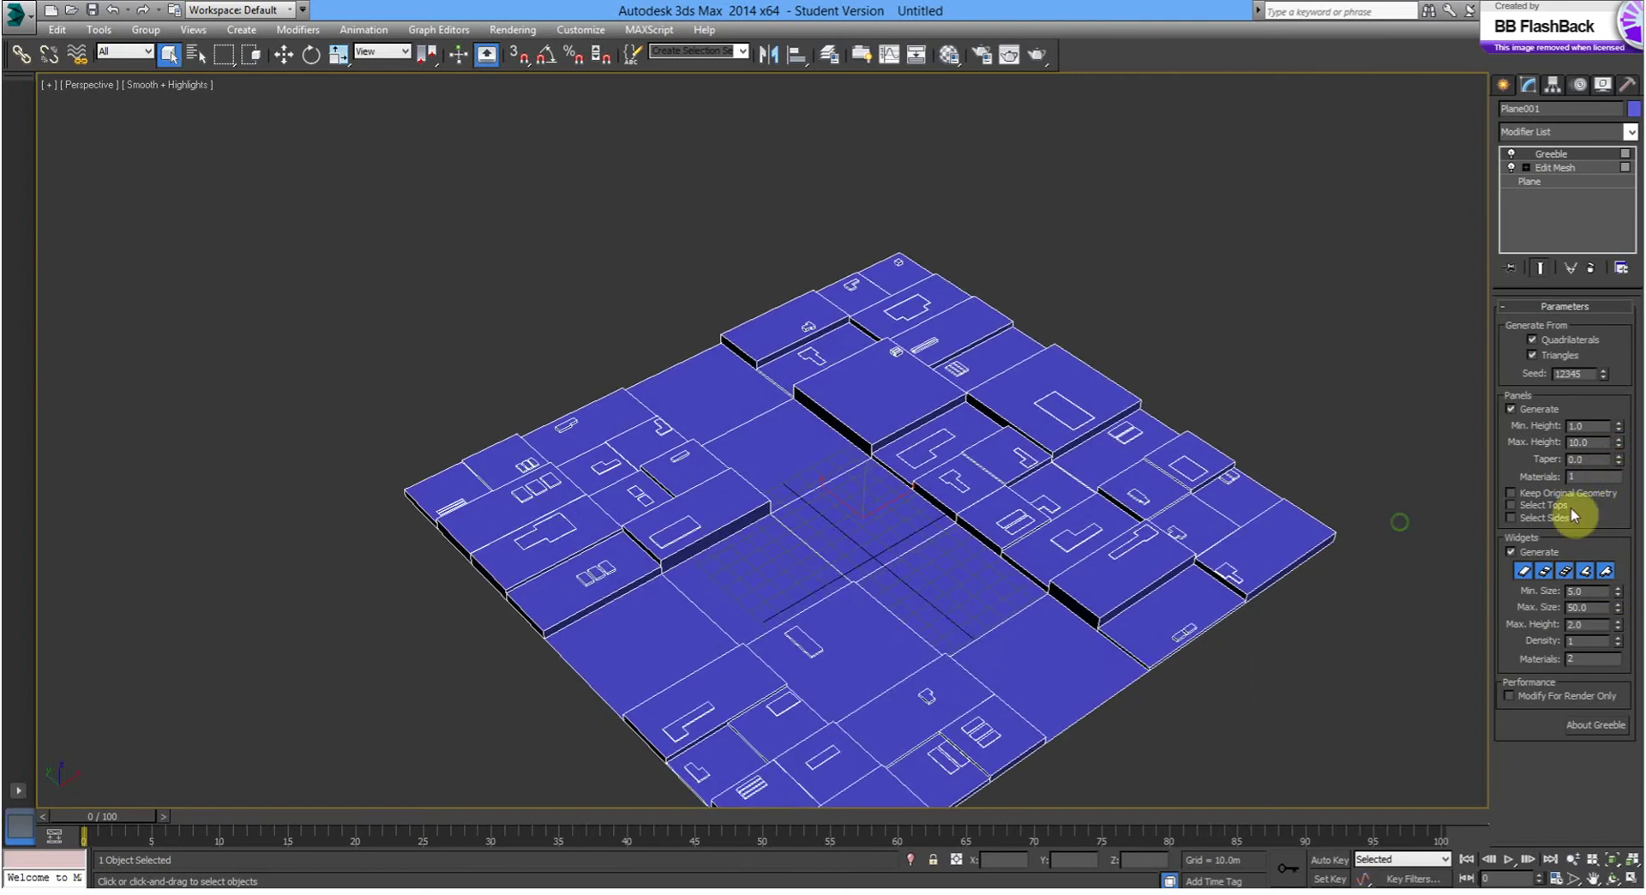
Raise the Greeble panel minimum and maximum heights so the city blocks stand taller.
{"action": "left_click_drag", "start_coordinate": [1618, 431], "coordinate": [1630, 305]}
{"action": "left_click", "coordinate": [1619, 443]}
{"action": "left_click_drag", "start_coordinate": [1620, 446], "coordinate": [1620, 241]}
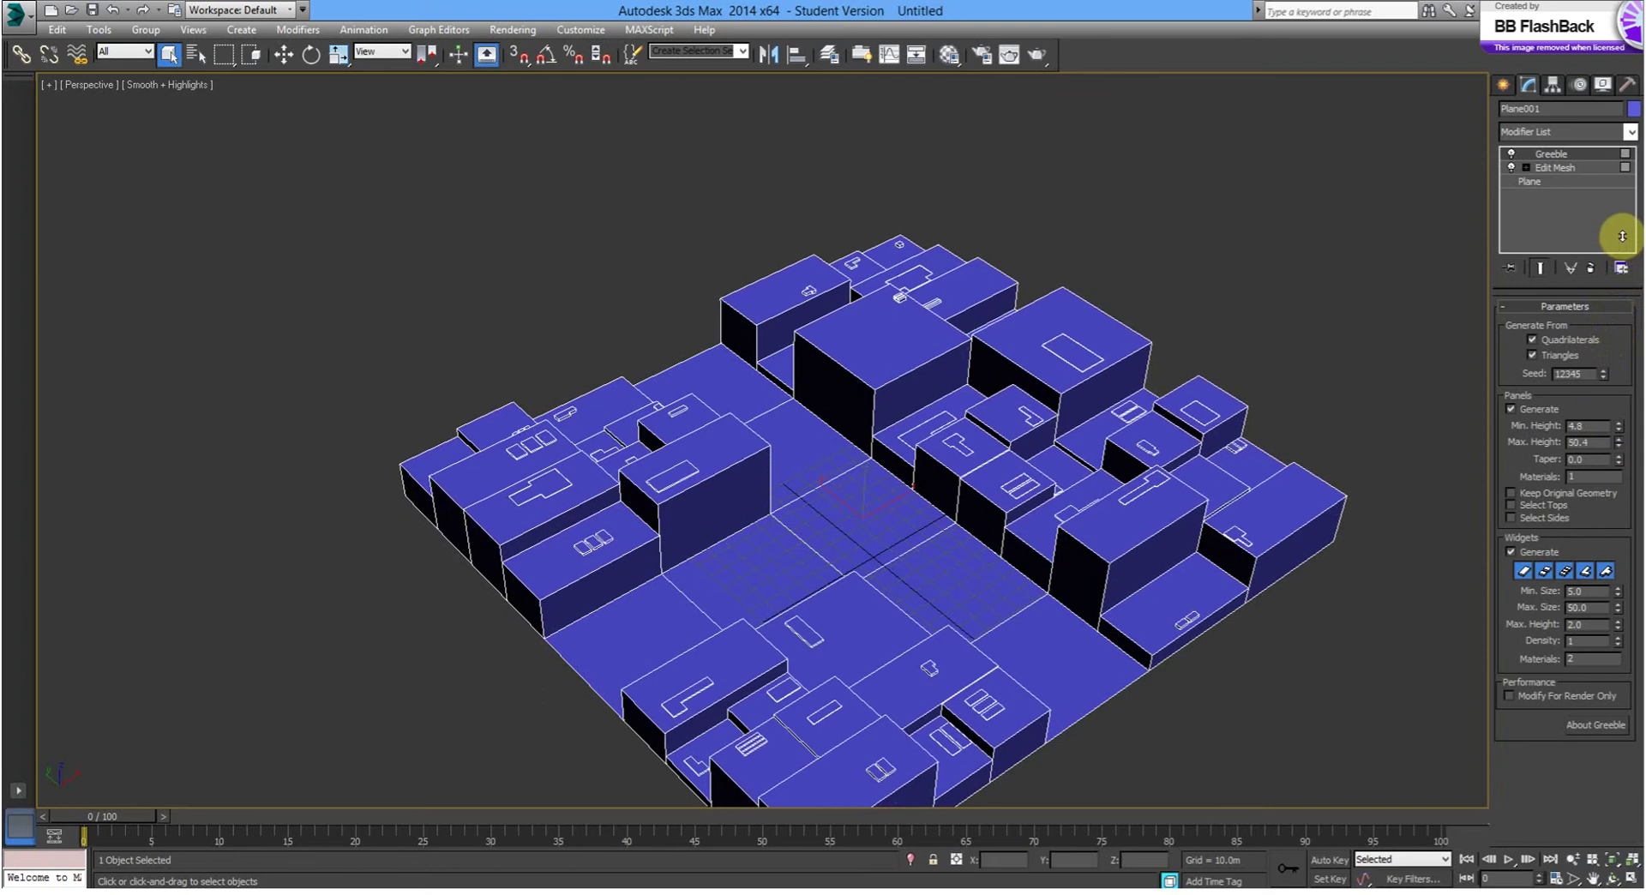
{"action": "left_click_drag", "start_coordinate": [1618, 430], "coordinate": [1611, 375]}
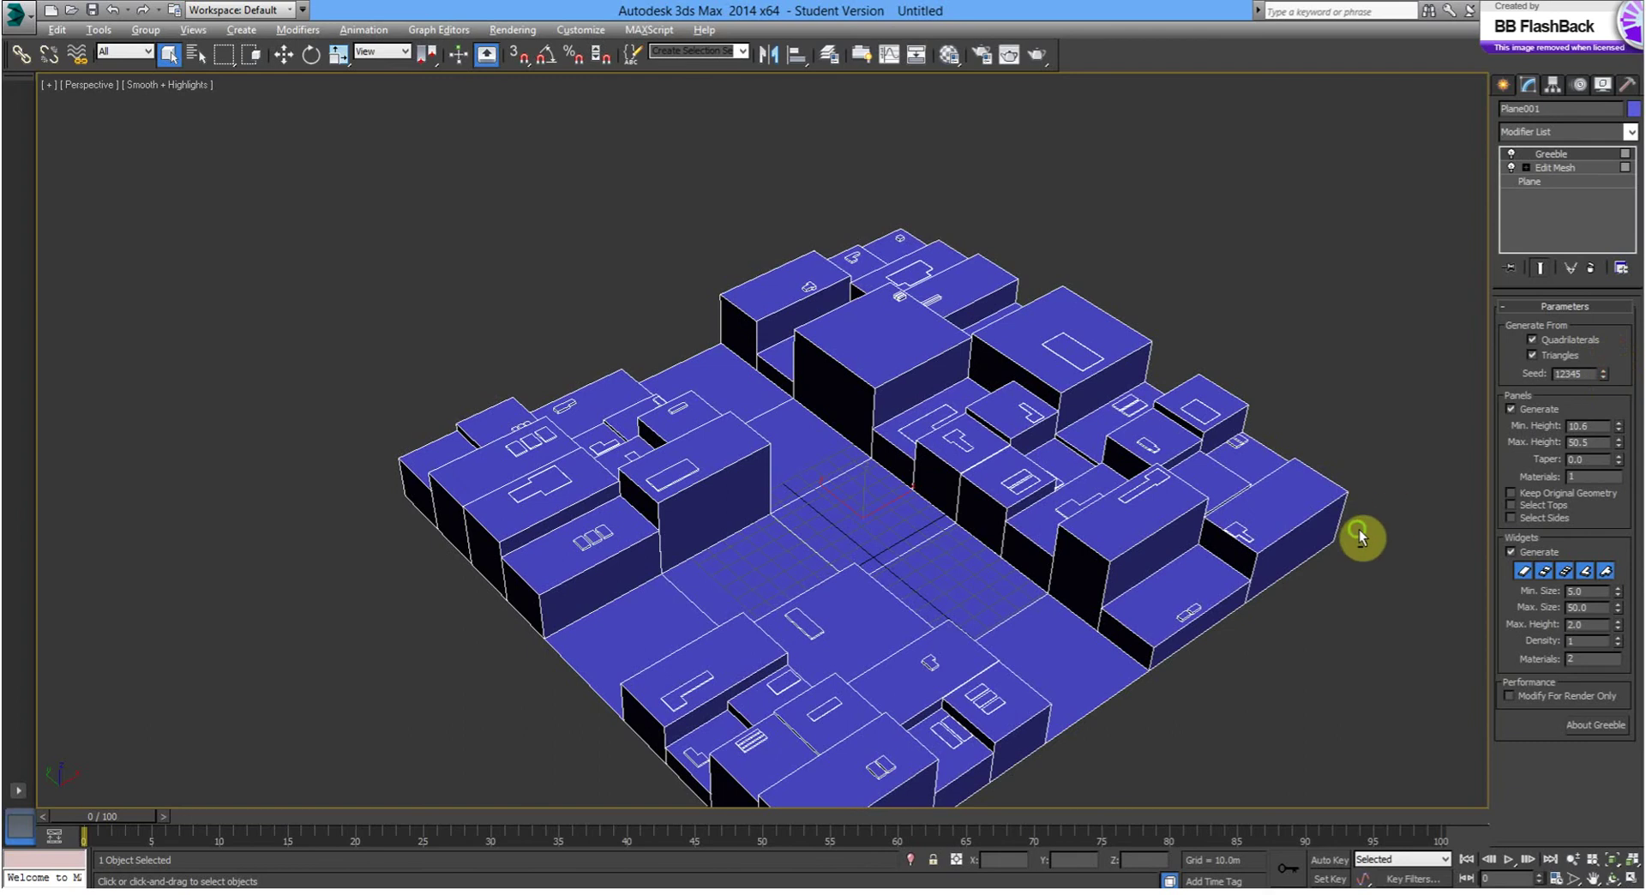
{"action": "middle_click_drag", "start_coordinate": [1359, 530], "coordinate": [1081, 600], "text": "alt"}
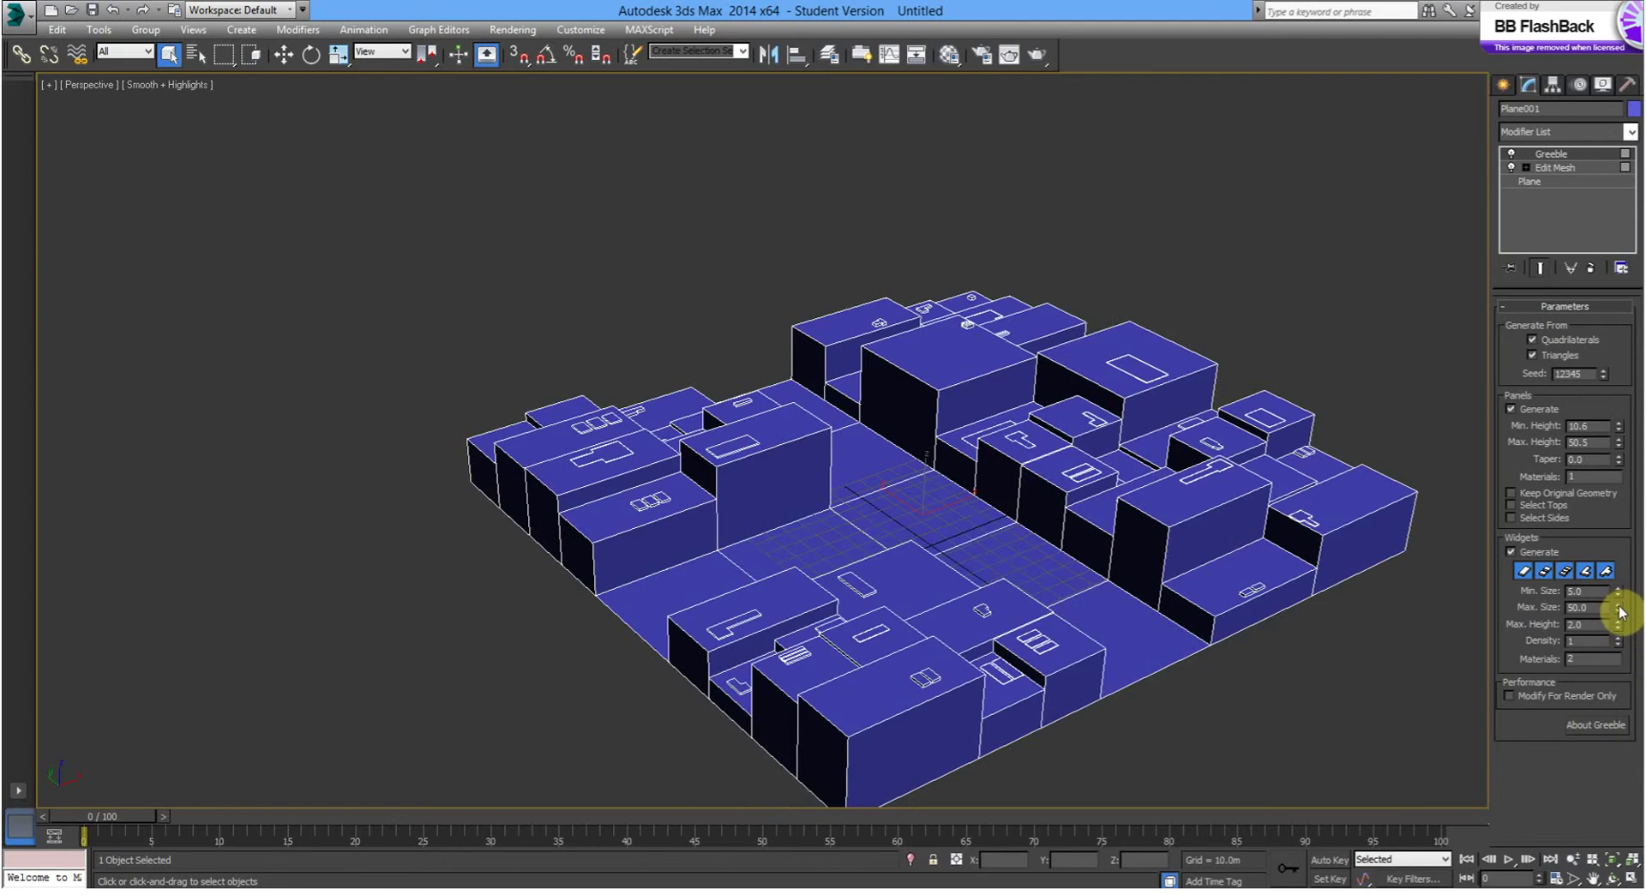
Set the Greeble widget Max. Size to 53.6 and Max. Height to 5.2.
{"action": "left_click_drag", "start_coordinate": [1618, 600], "coordinate": [1620, 558]}
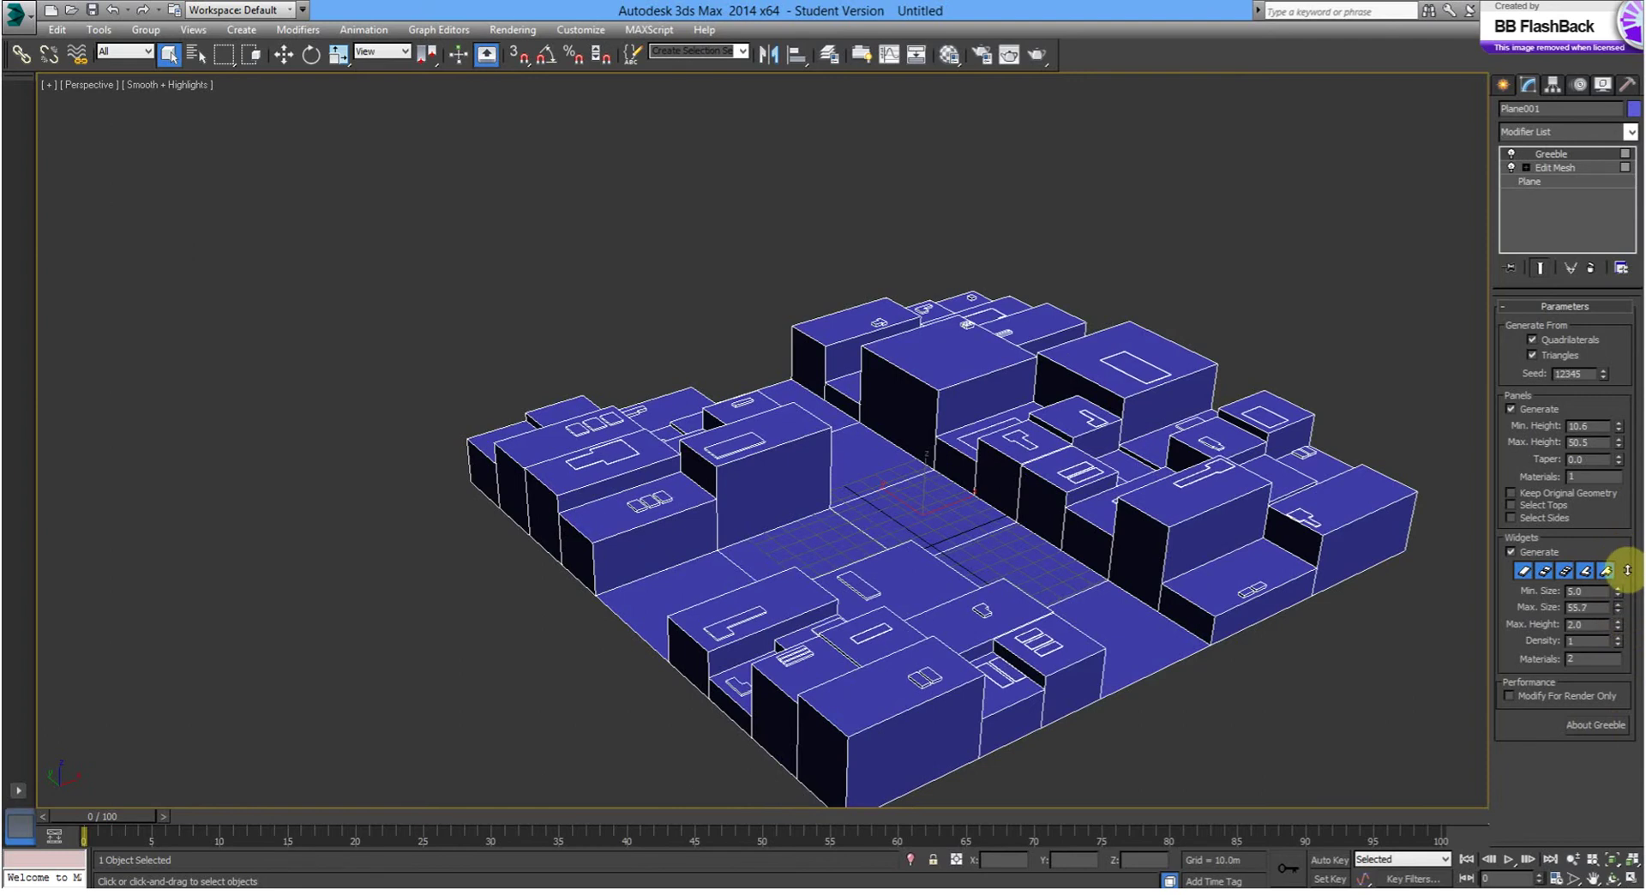
{"action": "left_click_drag", "start_coordinate": [1619, 630], "coordinate": [1619, 591]}
{"action": "middle_click_drag", "start_coordinate": [1297, 664], "coordinate": [1072, 610], "text": "alt"}
{"action": "scroll", "coordinate": [1138, 564], "scroll_direction": "up", "scroll_amount": 8}
{"action": "scroll", "coordinate": [1070, 606], "scroll_direction": "down", "scroll_amount": 10}
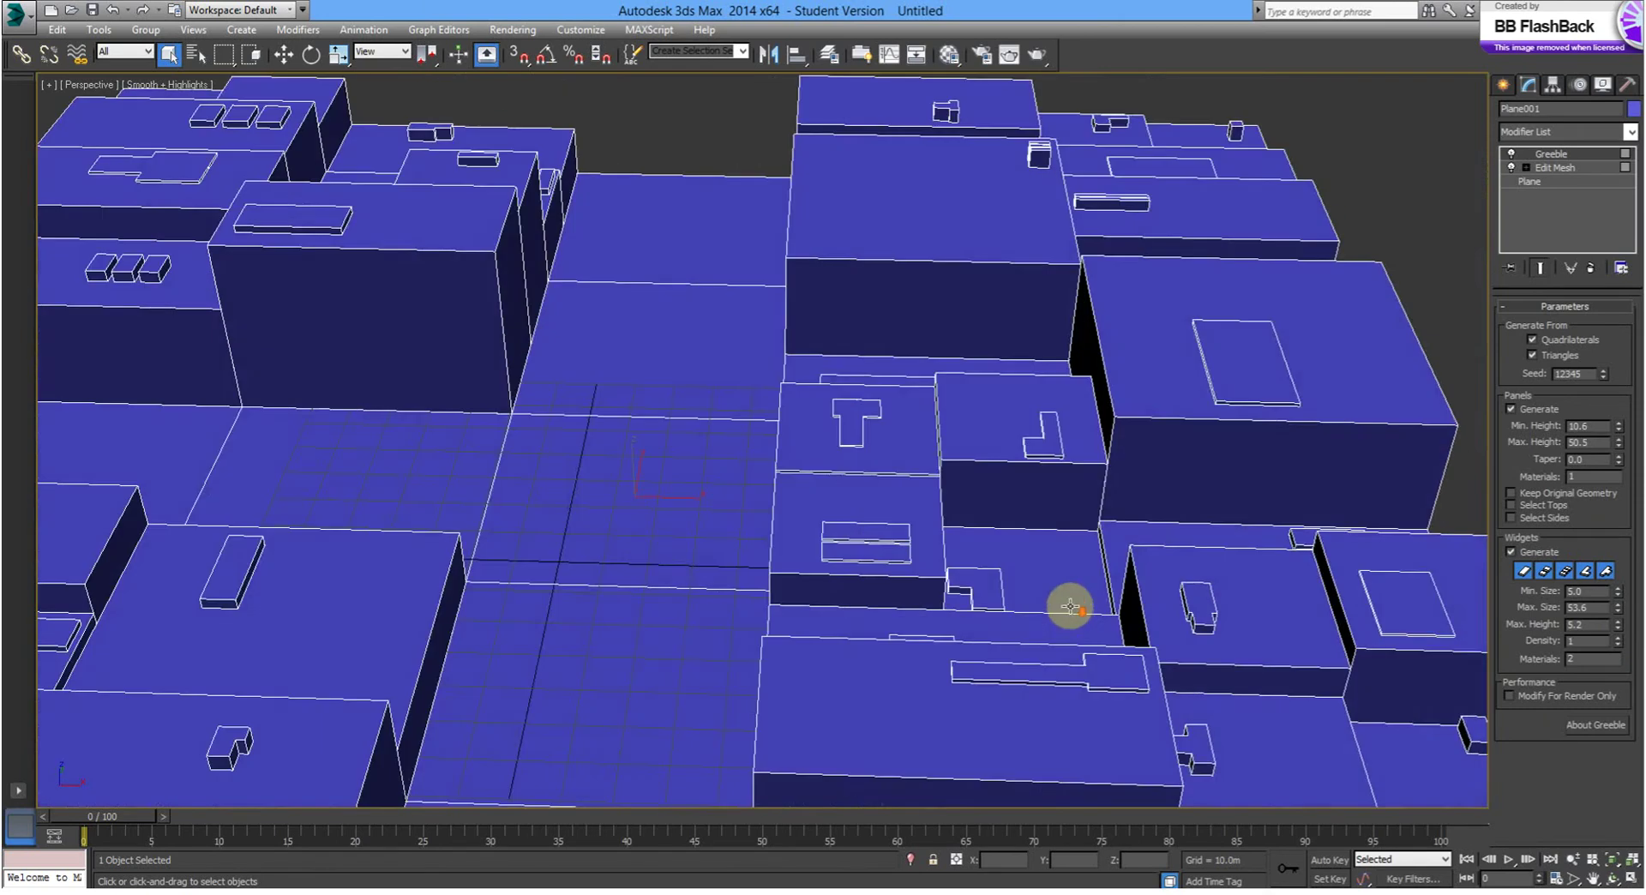
{"action": "middle_click_drag", "start_coordinate": [1062, 552], "coordinate": [1131, 624], "text": "alt"}
{"action": "scroll", "coordinate": [1022, 597], "scroll_direction": "up", "scroll_amount": 10}
{"action": "scroll", "coordinate": [1022, 598], "scroll_direction": "down", "scroll_amount": 5}
{"action": "scroll", "coordinate": [992, 566], "scroll_direction": "down", "scroll_amount": 3}
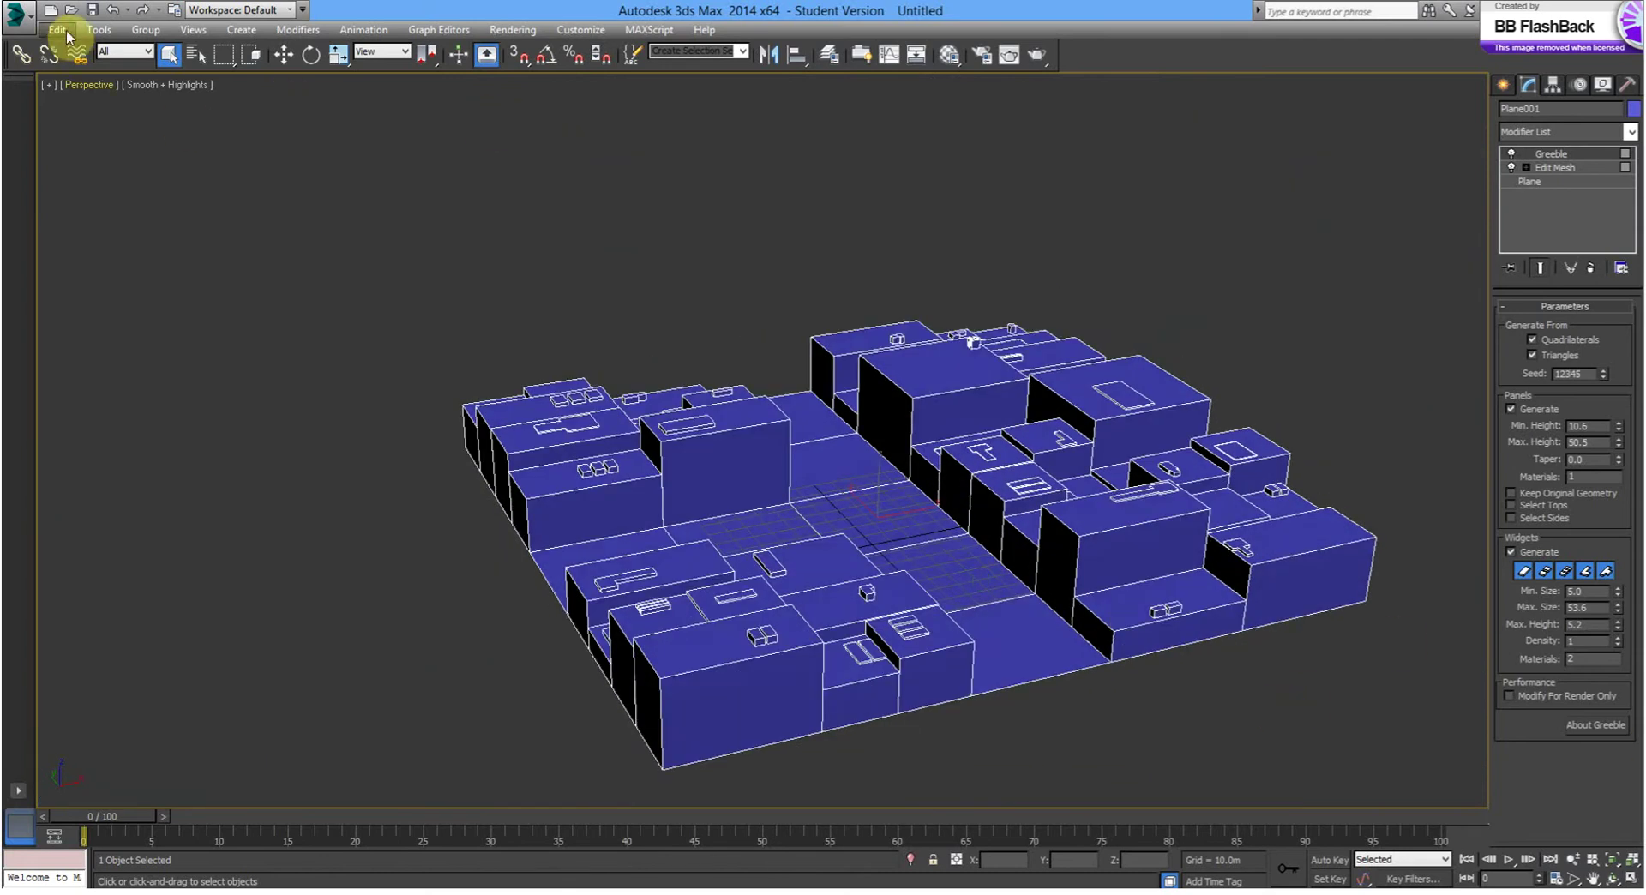
Export the selected city to the Desktop as STREET TEST using the gw::OBJ-Exporter format.
{"action": "left_click", "coordinate": [26, 33]}
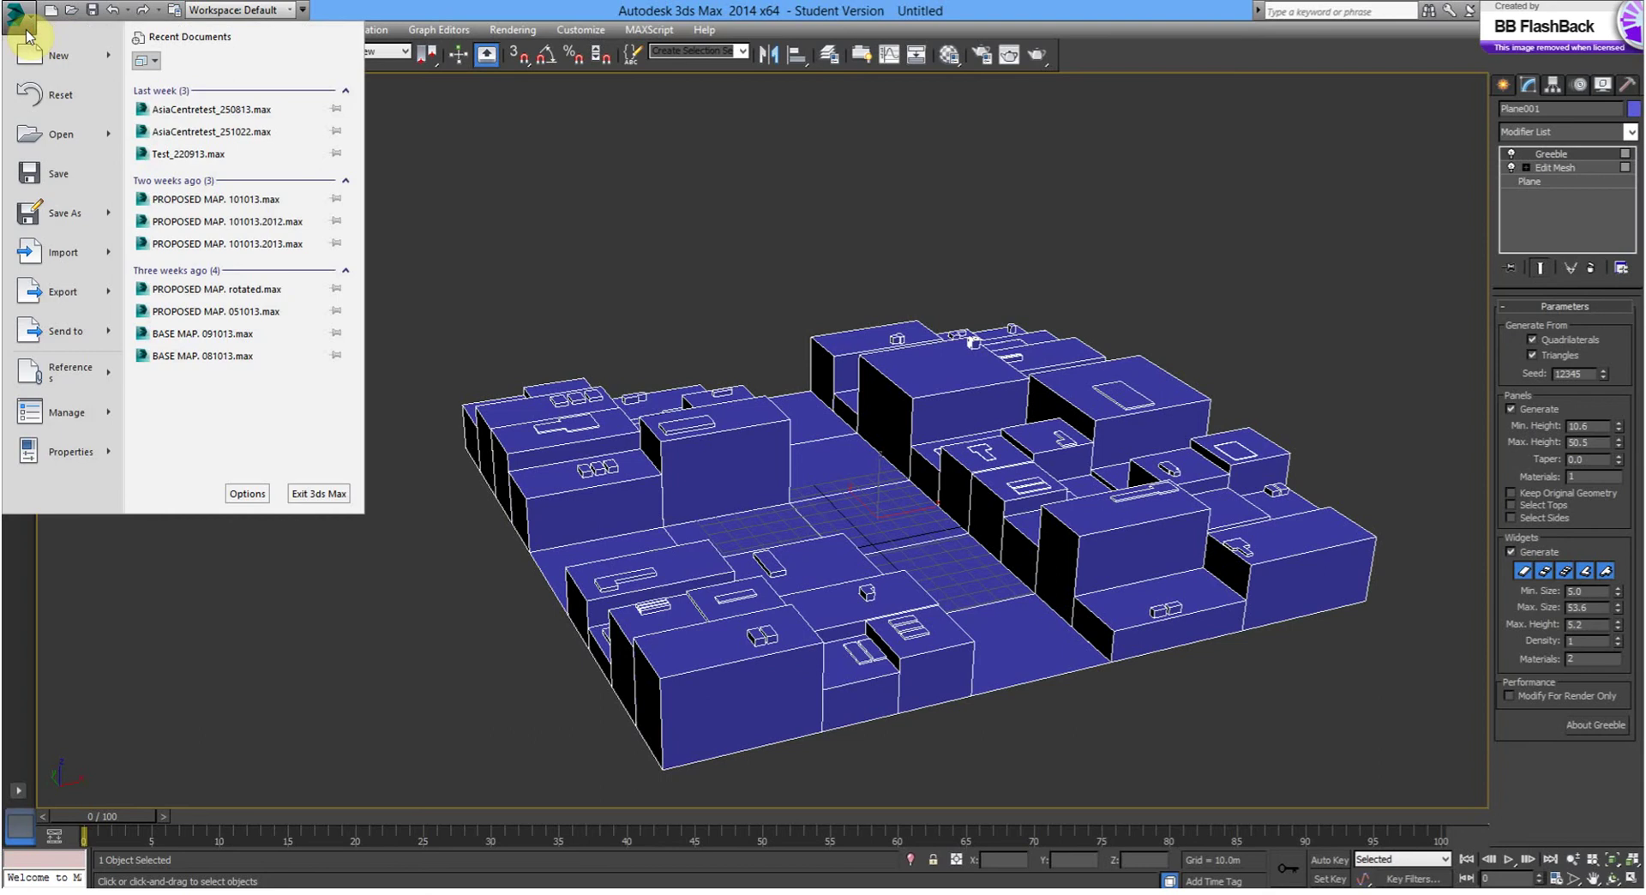
{"action": "mouse_move", "coordinate": [109, 305]}
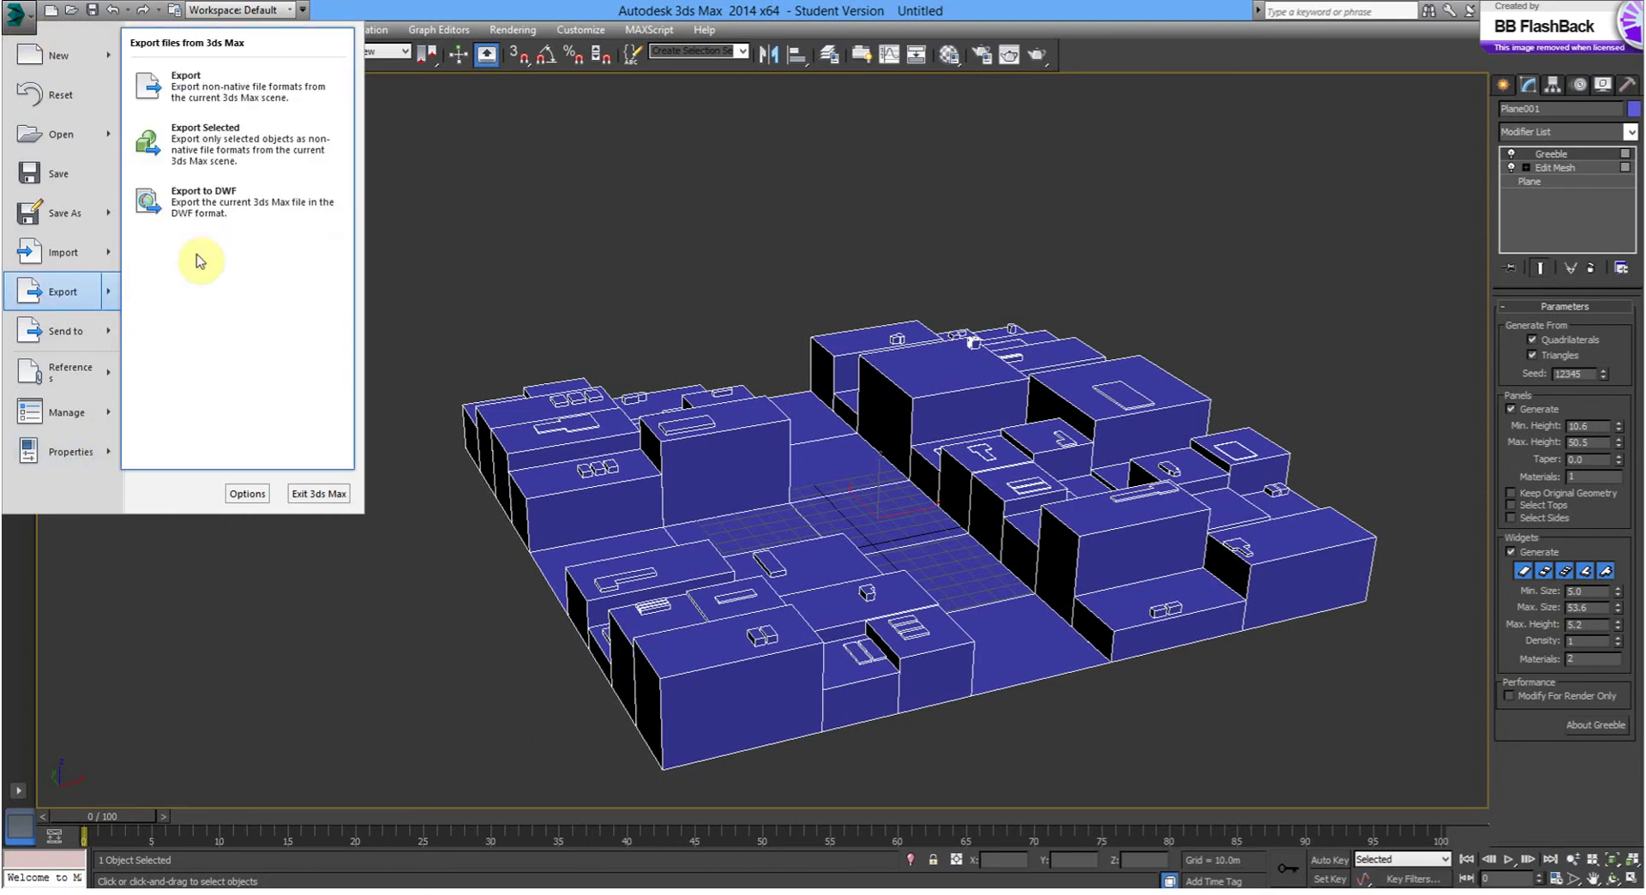
{"action": "left_click", "coordinate": [199, 160]}
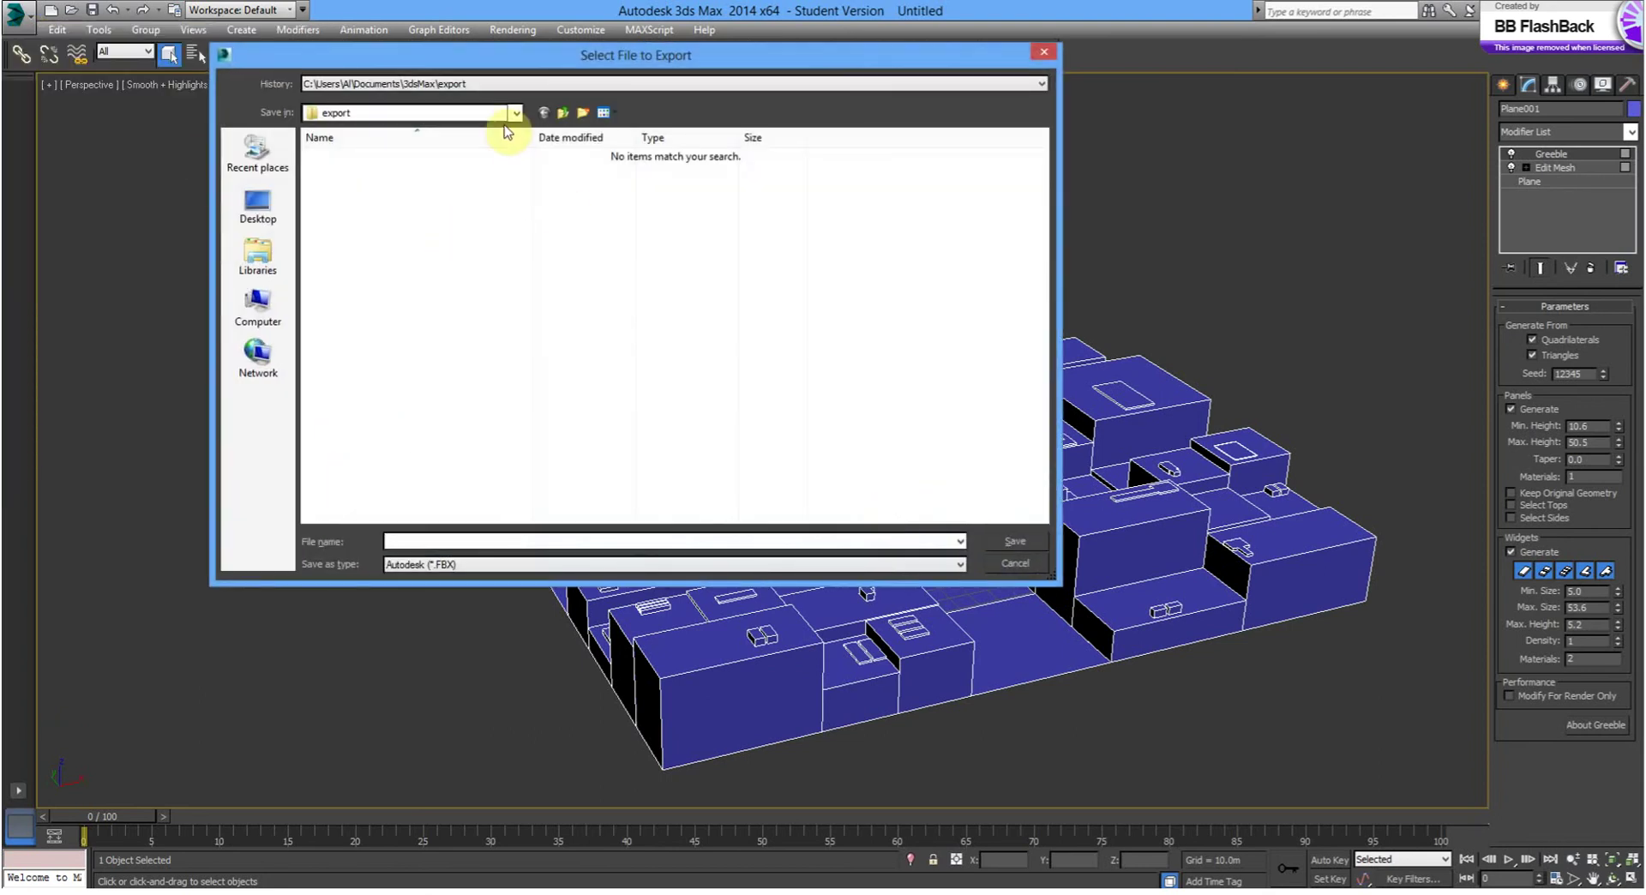
{"action": "left_click", "coordinate": [232, 228]}
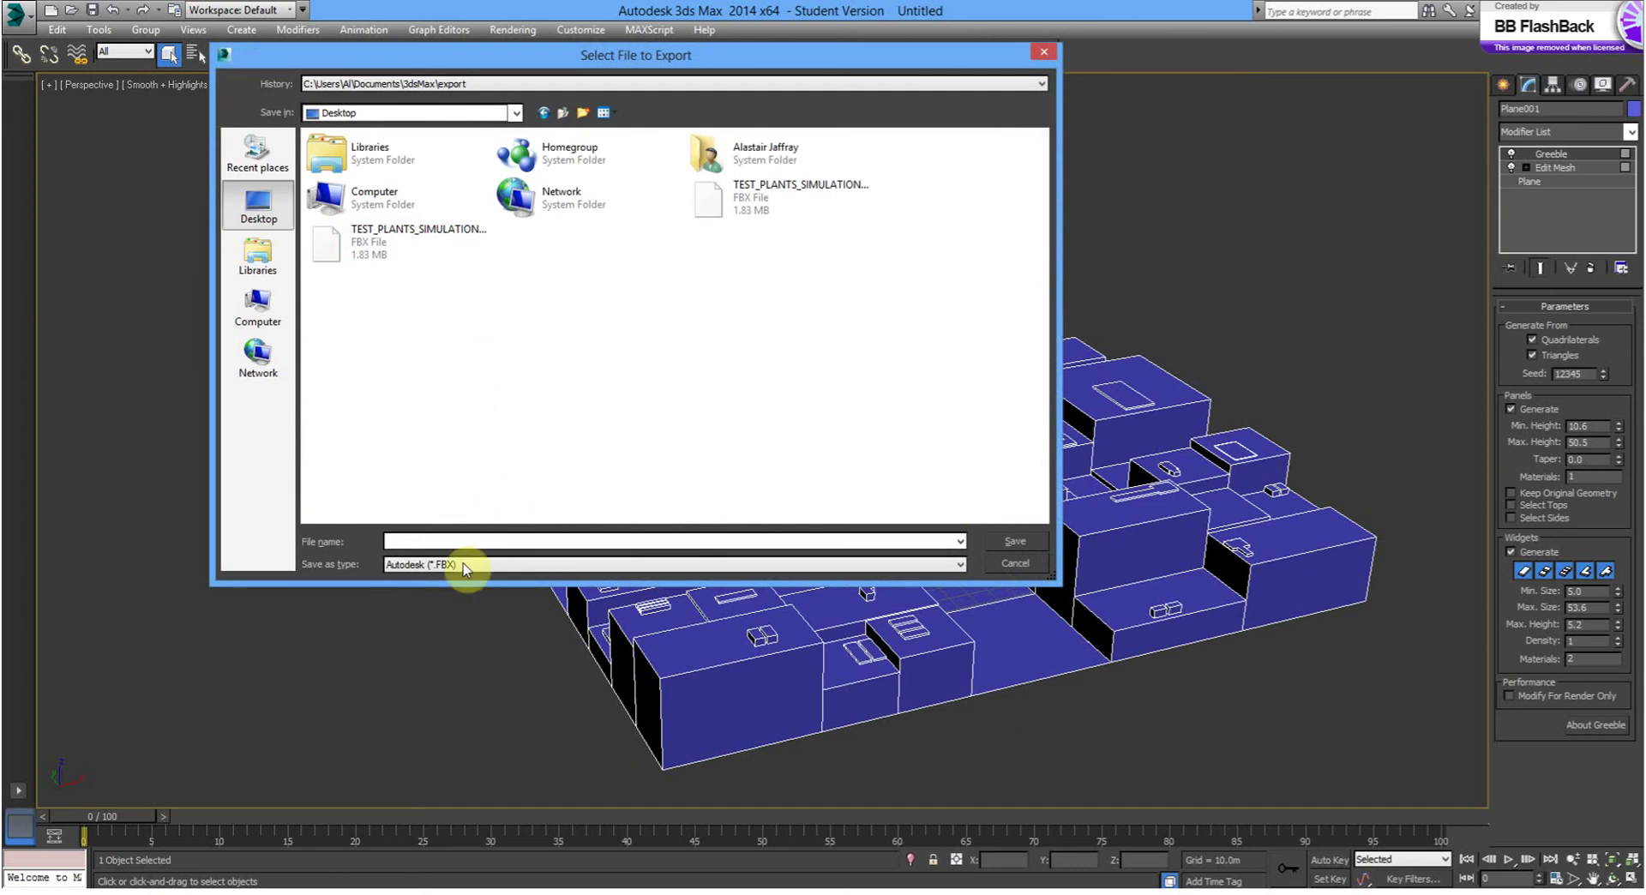
{"action": "left_click", "coordinate": [513, 540]}
{"action": "type", "text": "S"}
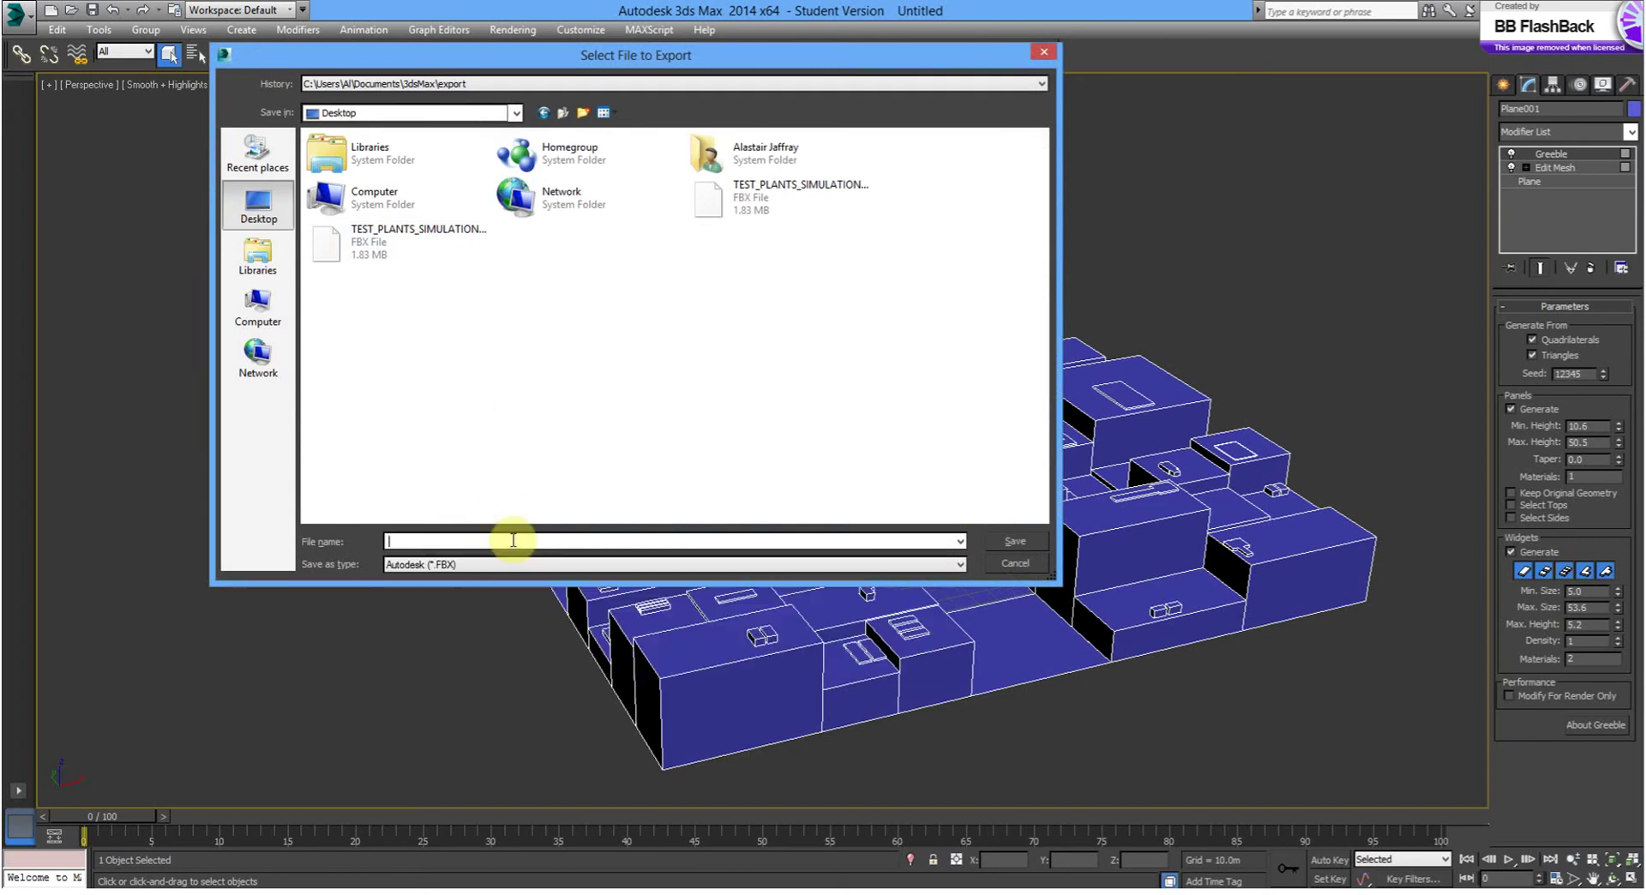
{"action": "type", "text": "TREET TEST"}
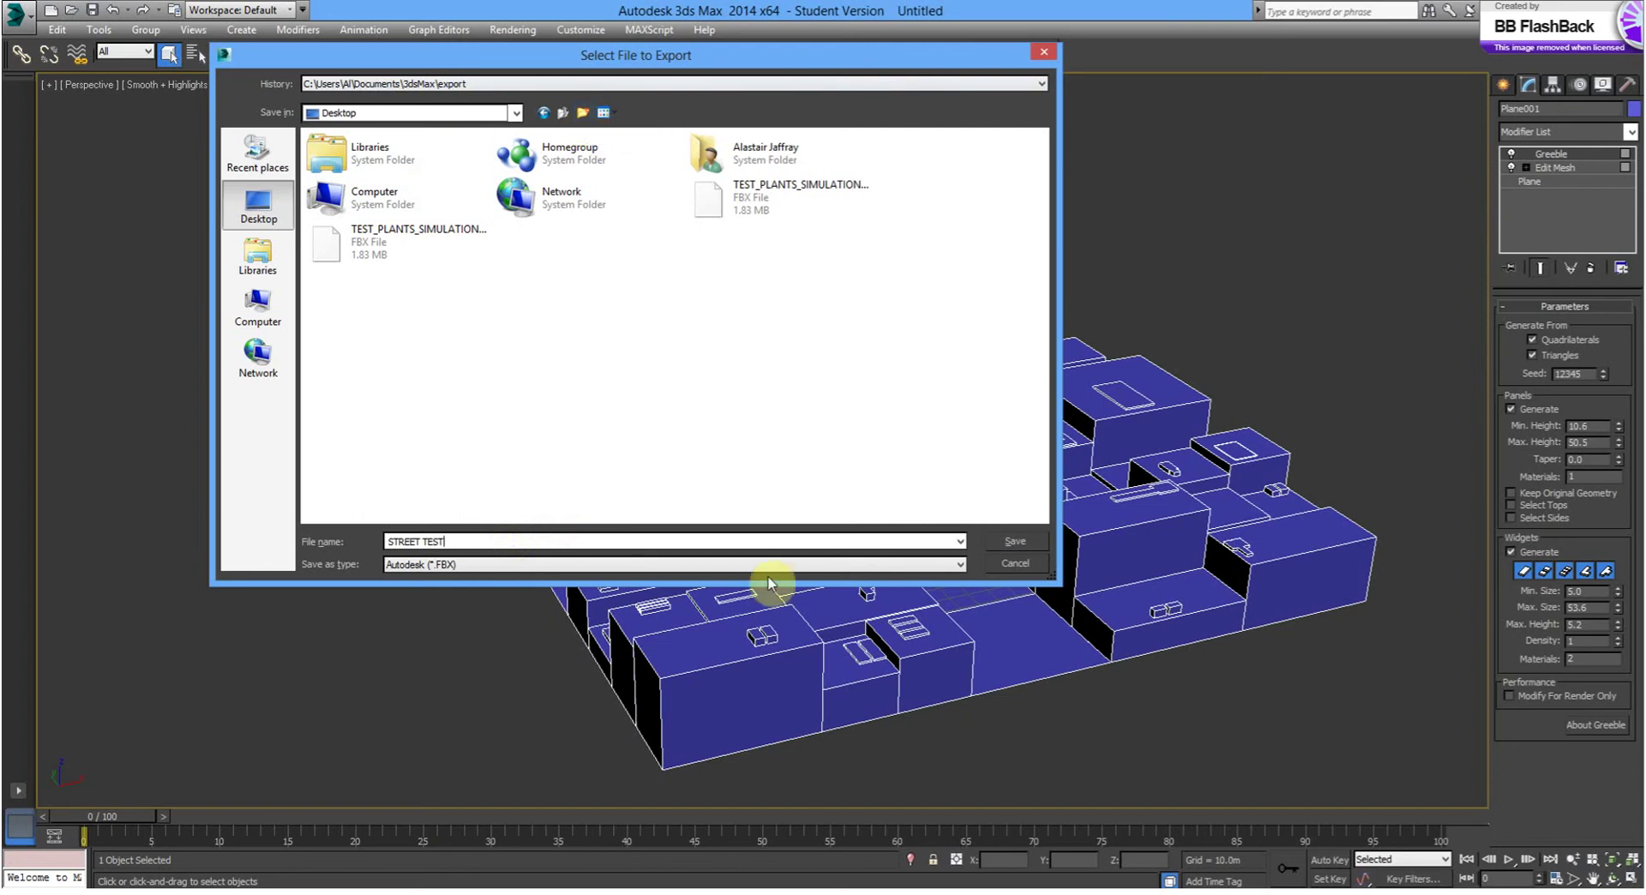
{"action": "left_click", "coordinate": [960, 566]}
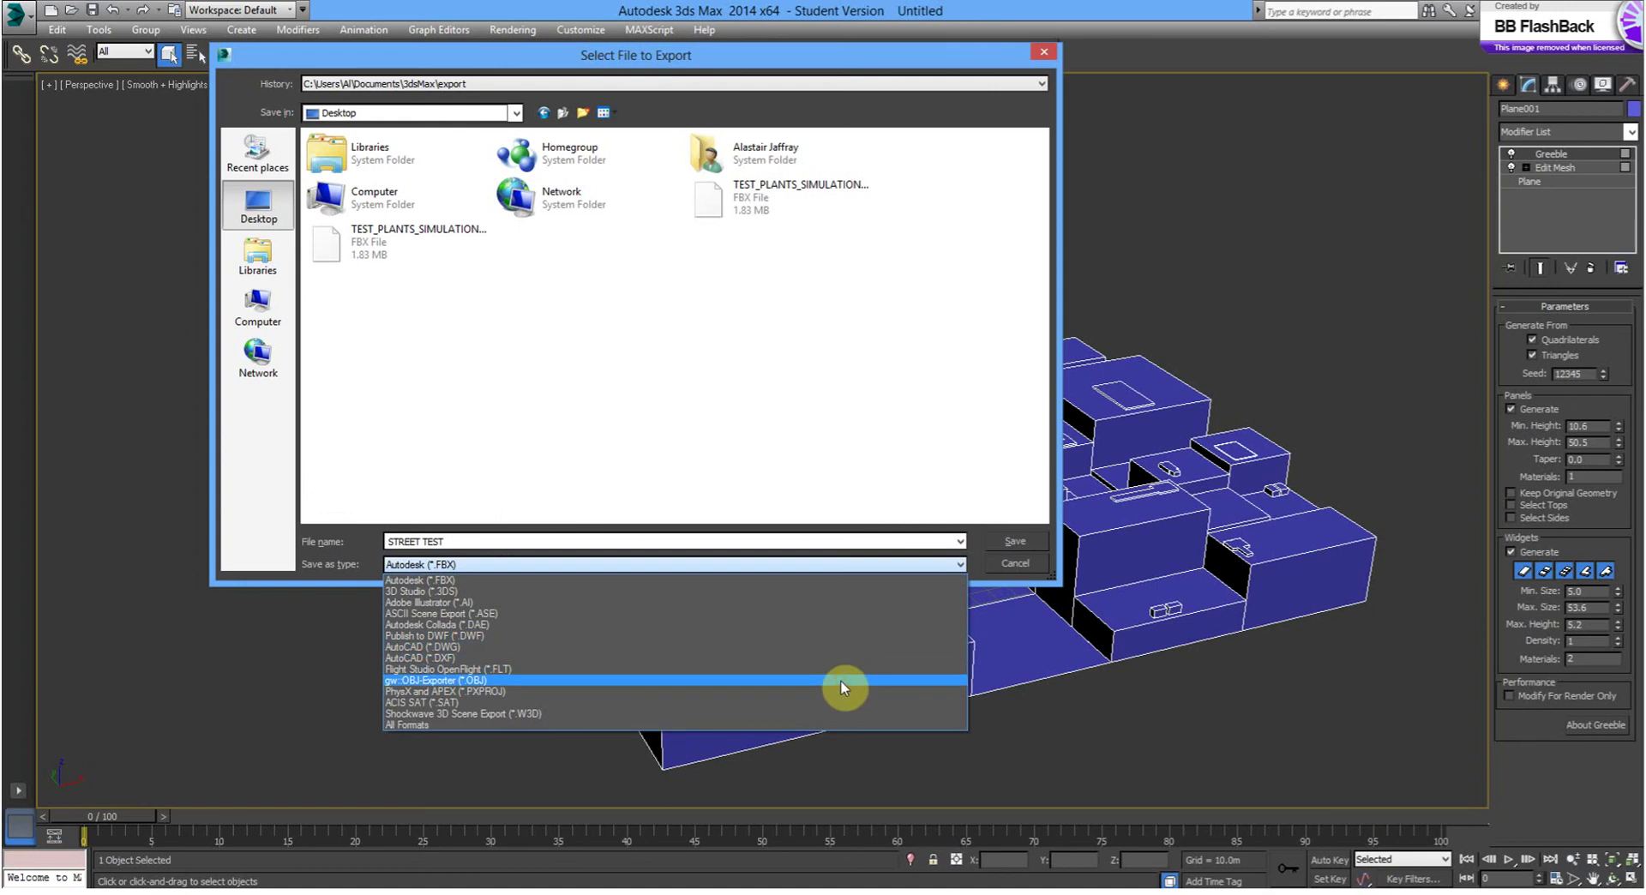
{"action": "left_click", "coordinate": [840, 681]}
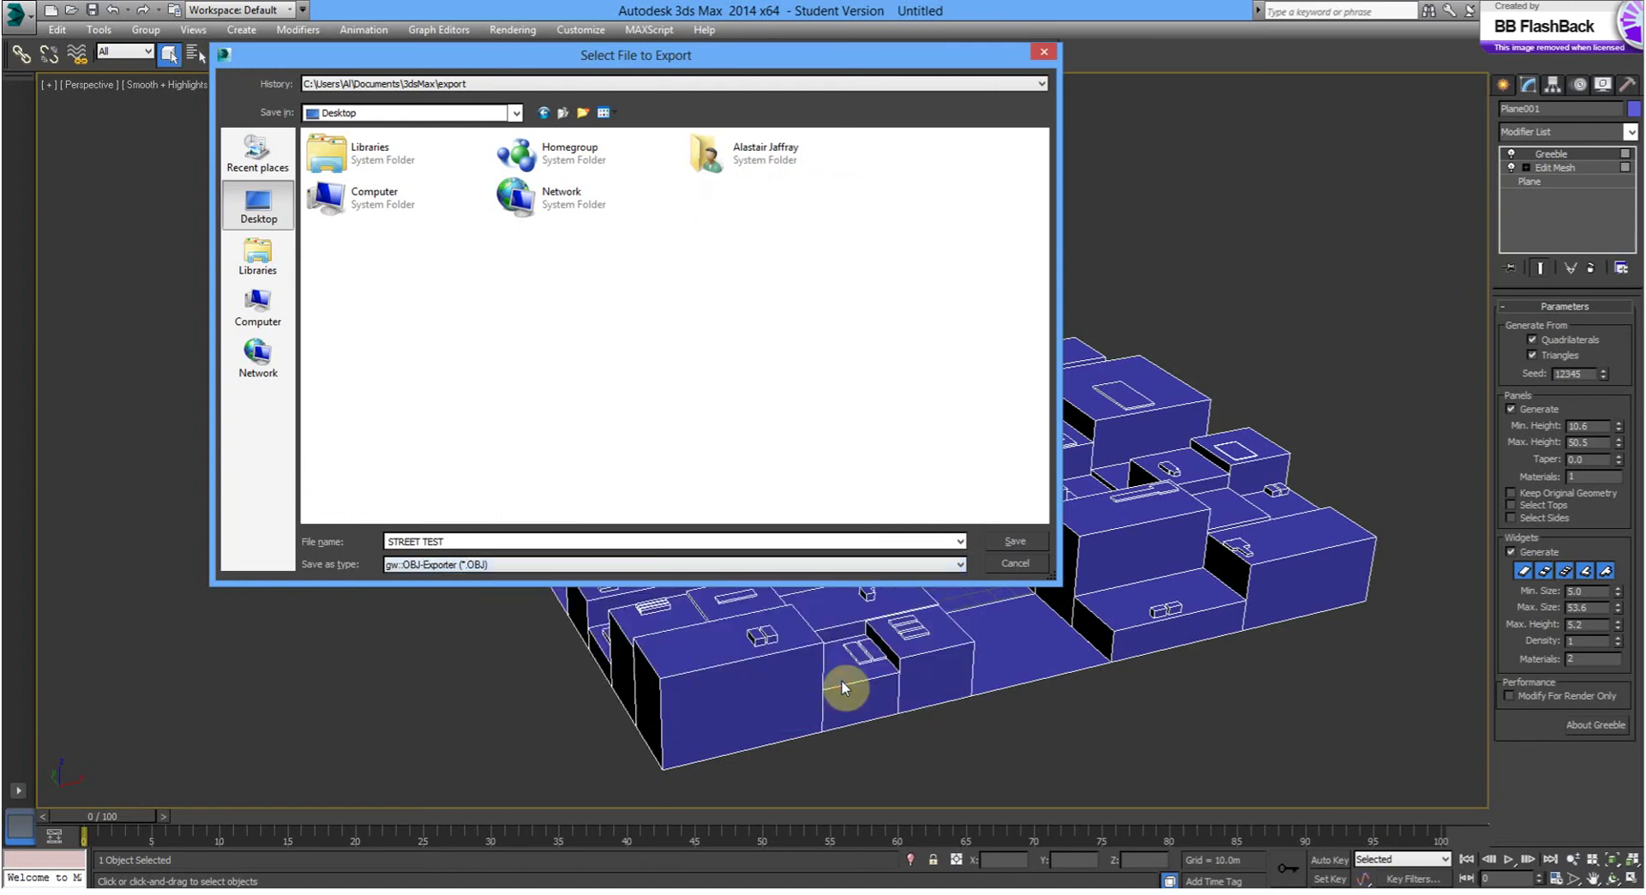
{"action": "left_click", "coordinate": [1020, 541]}
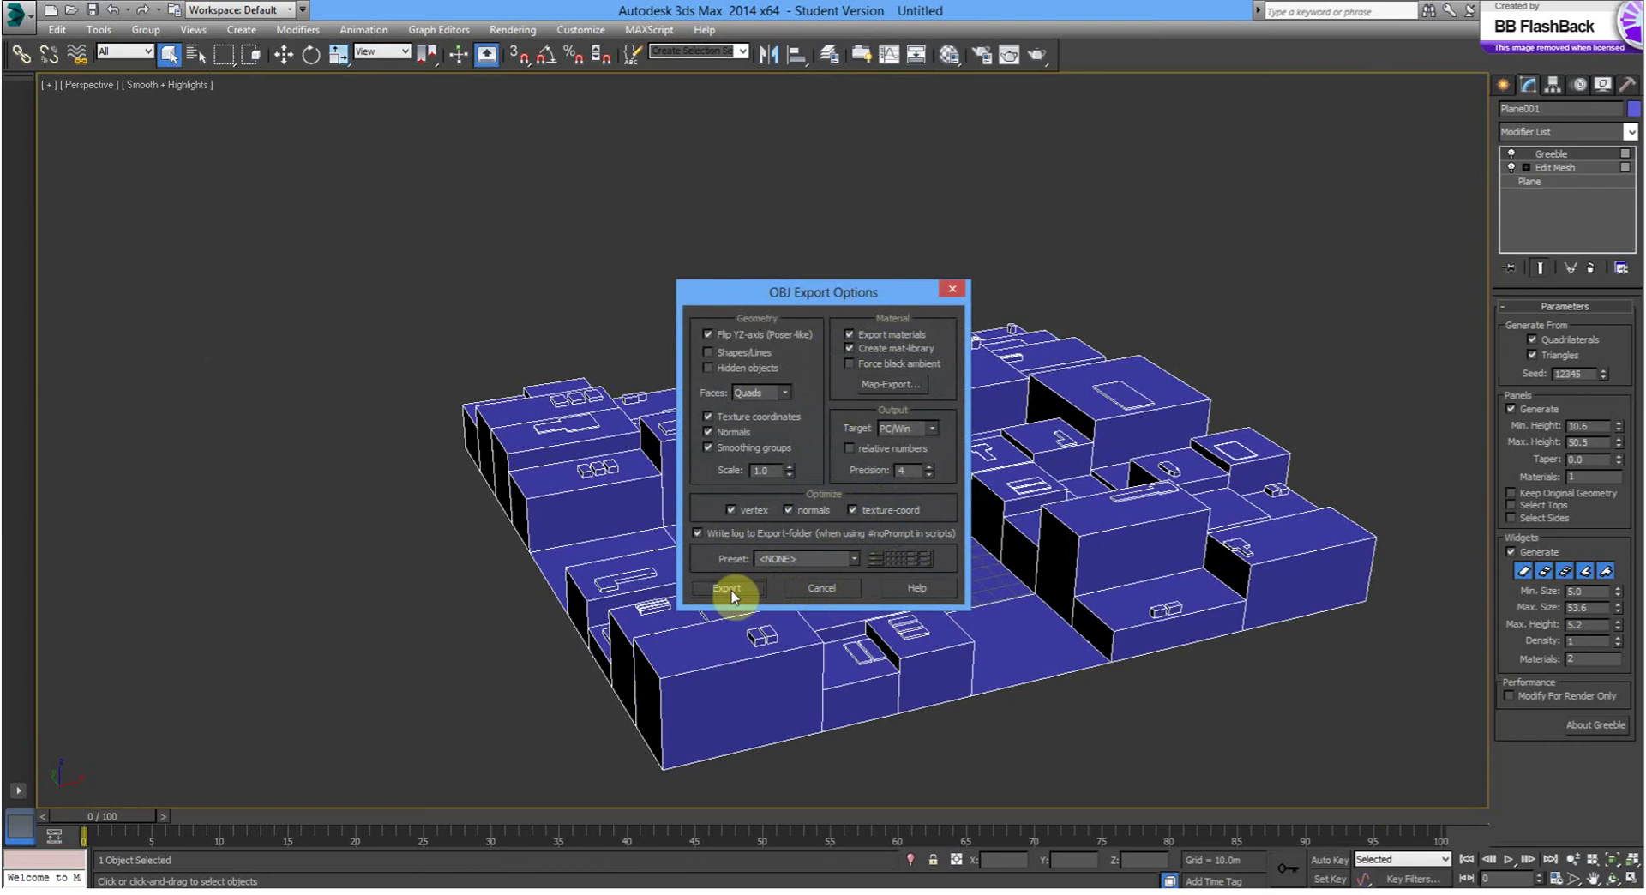
{"action": "left_click", "coordinate": [737, 594]}
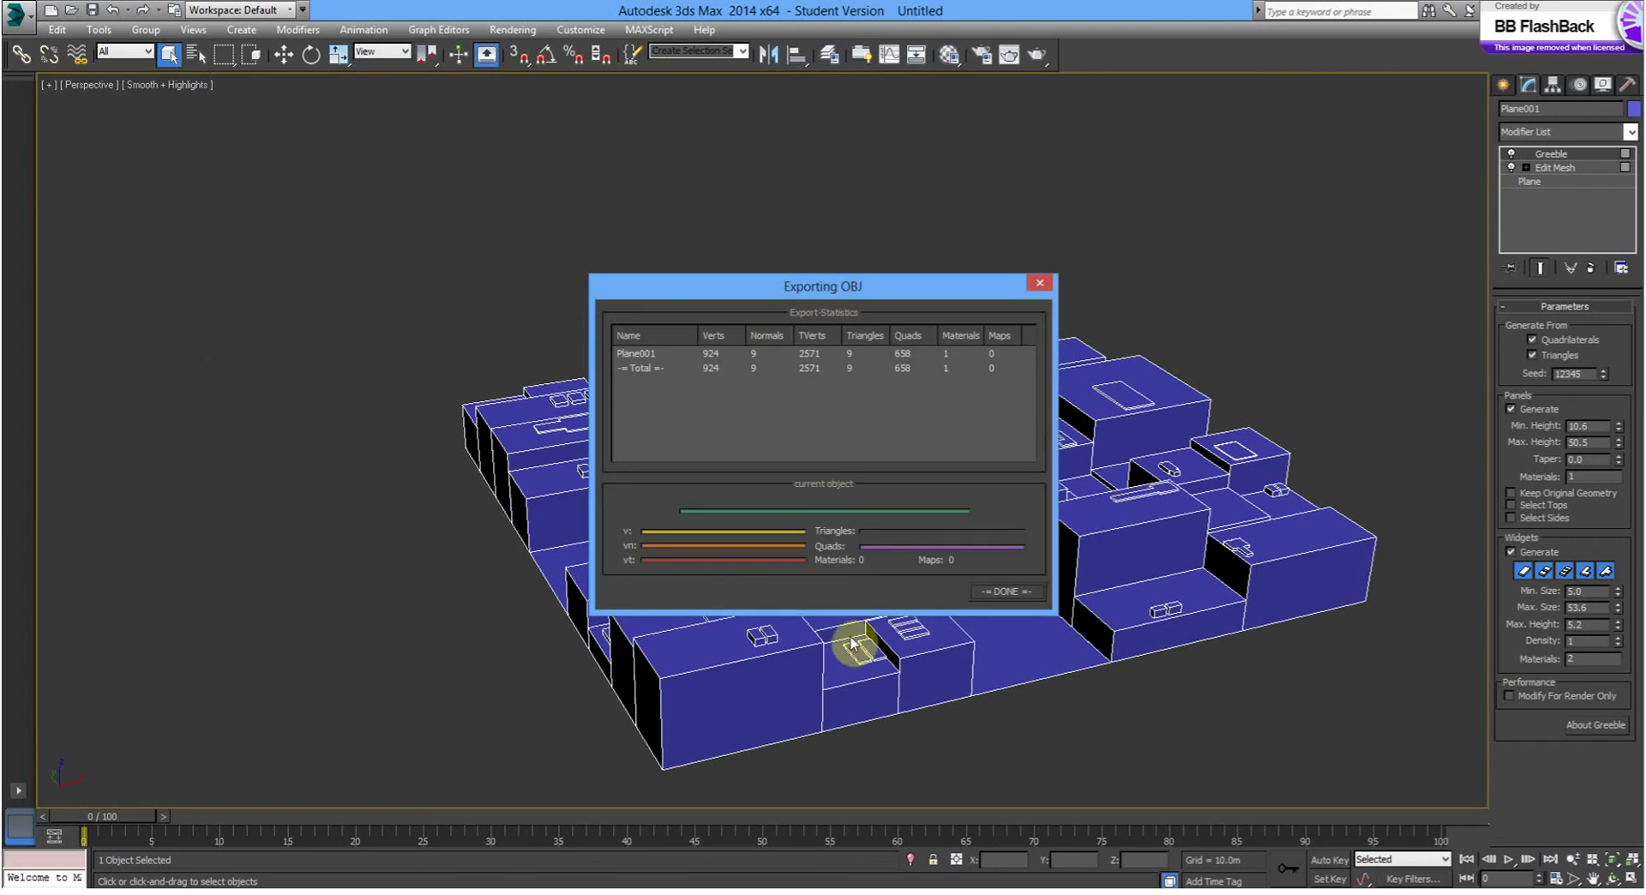
{"action": "left_click", "coordinate": [1014, 593]}
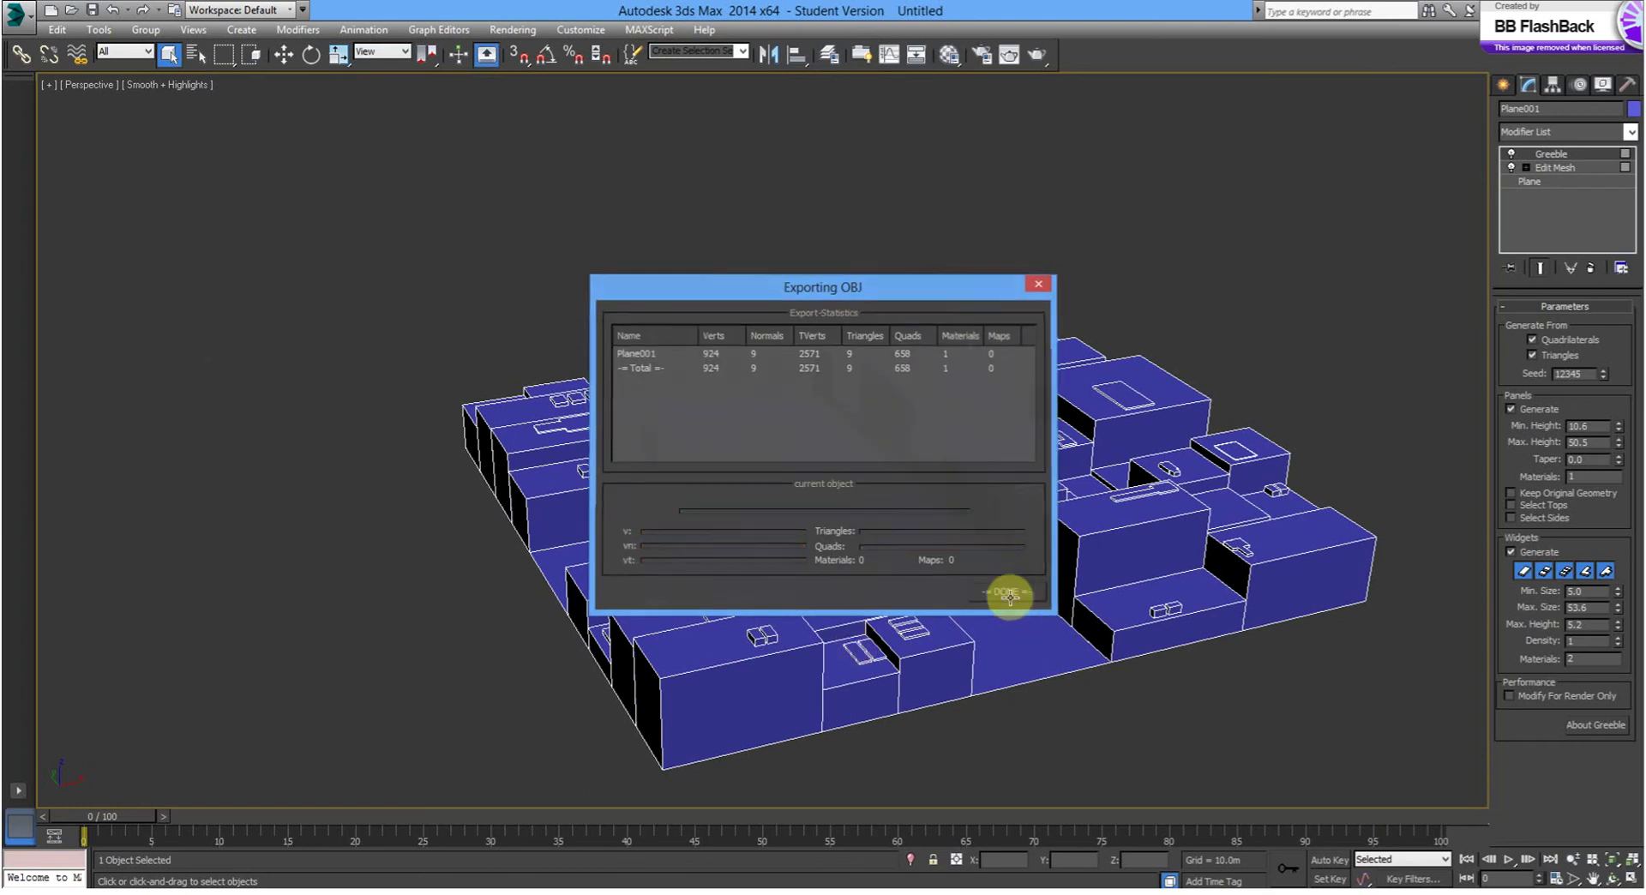
{"action": "middle_click_drag", "start_coordinate": [1008, 606], "coordinate": [940, 573]}
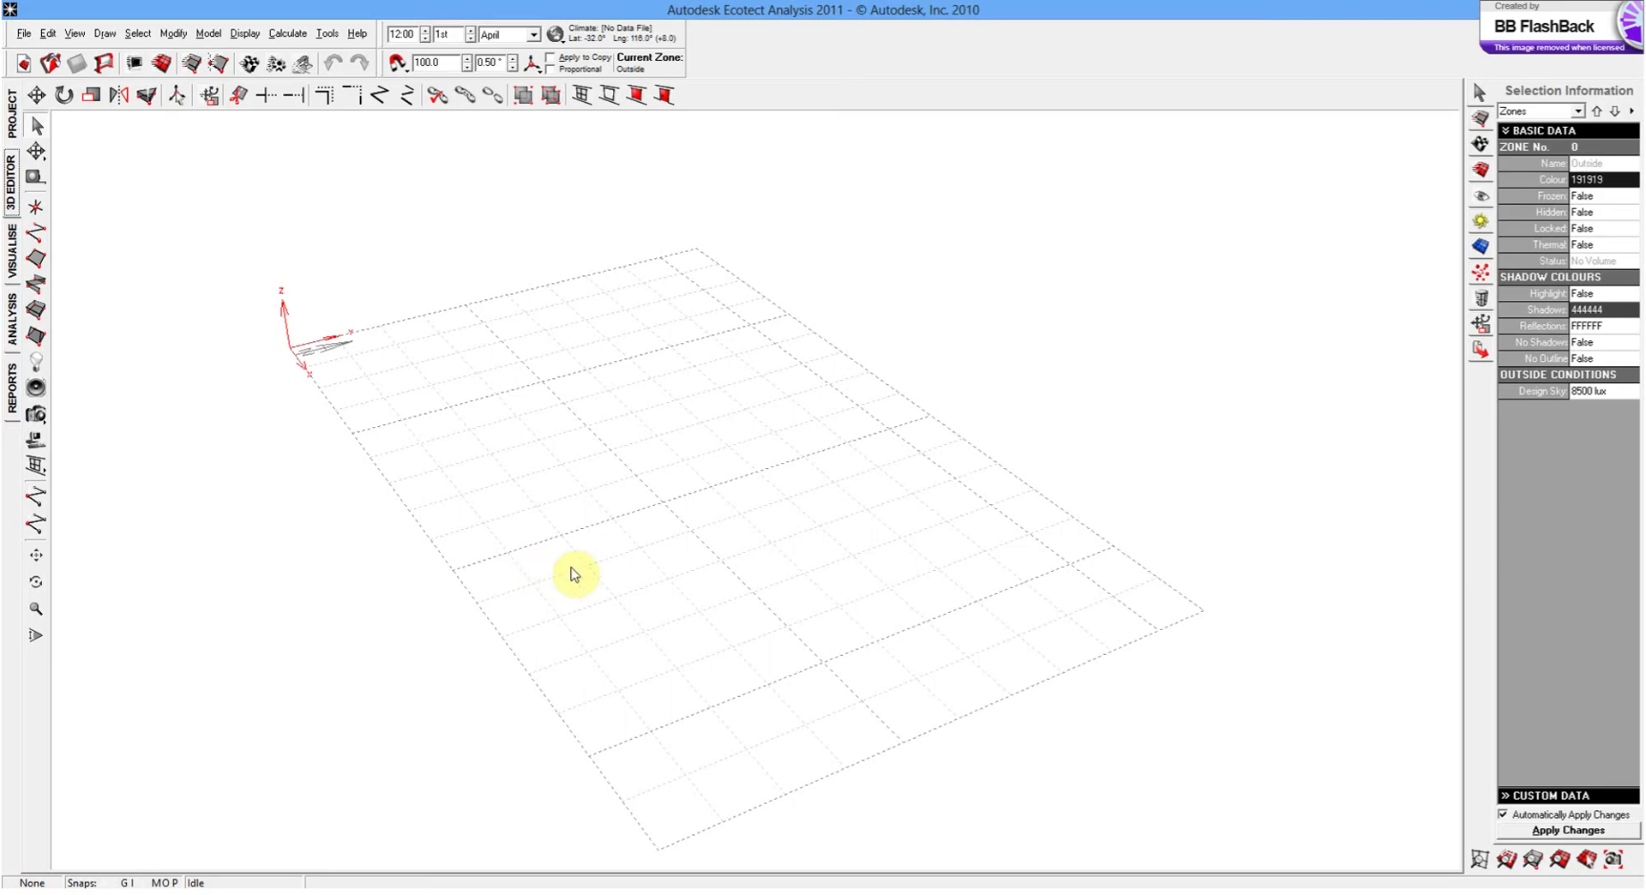
Import STREET TEST.obj as 3D CAD geometry into a new model, with Invert Y & Z Axis unchecked.
{"action": "right_click_drag", "start_coordinate": [569, 573], "coordinate": [772, 705]}
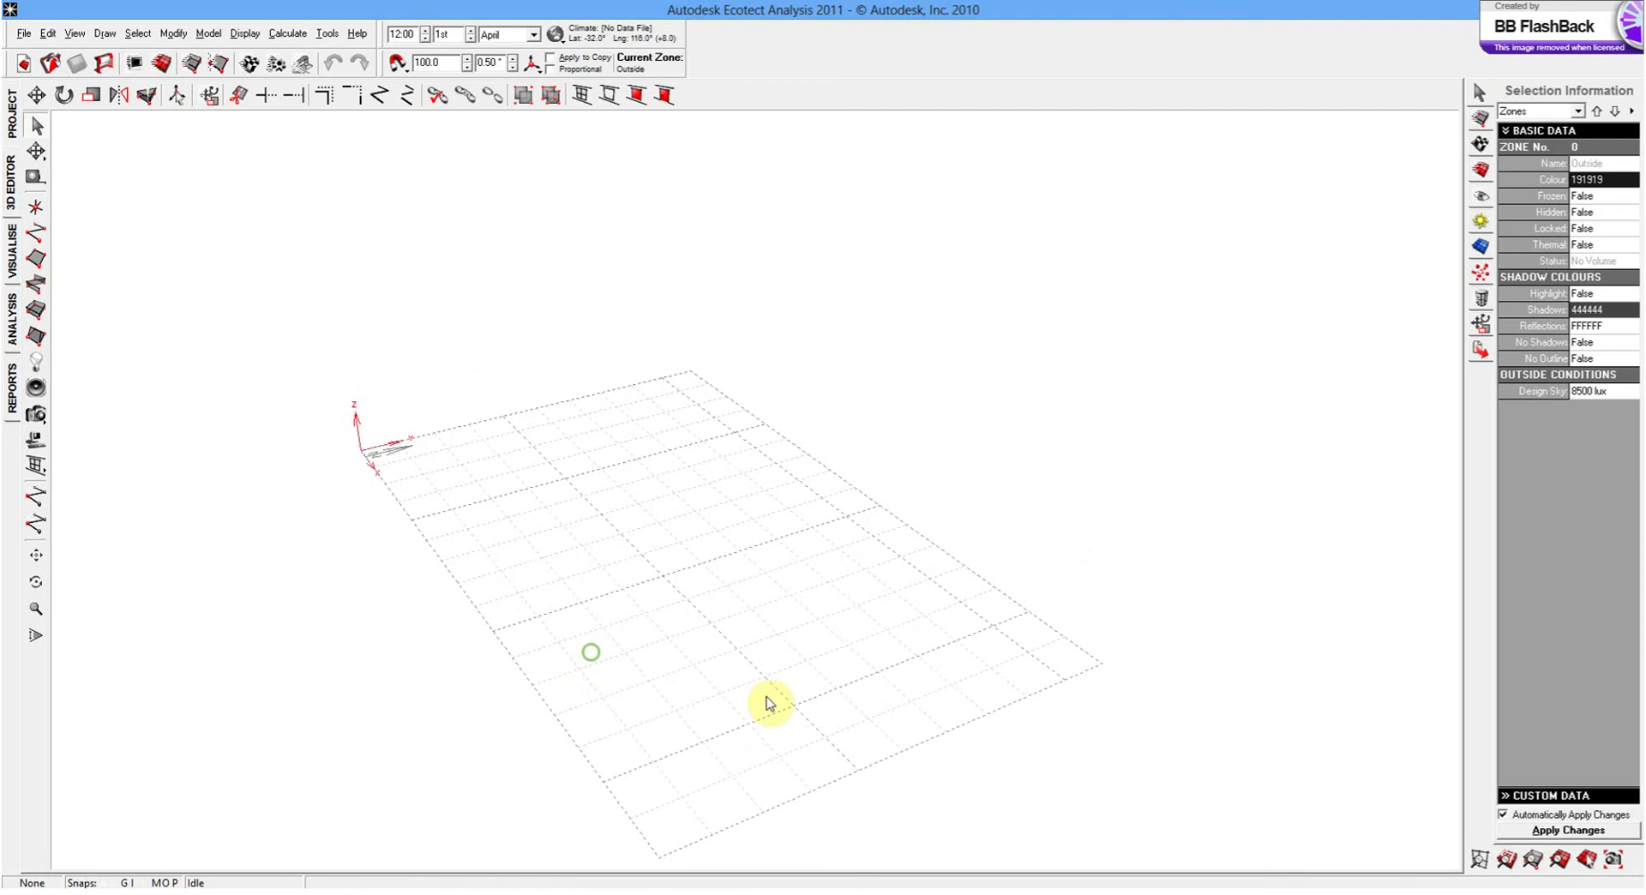
{"action": "left_click", "coordinate": [21, 33]}
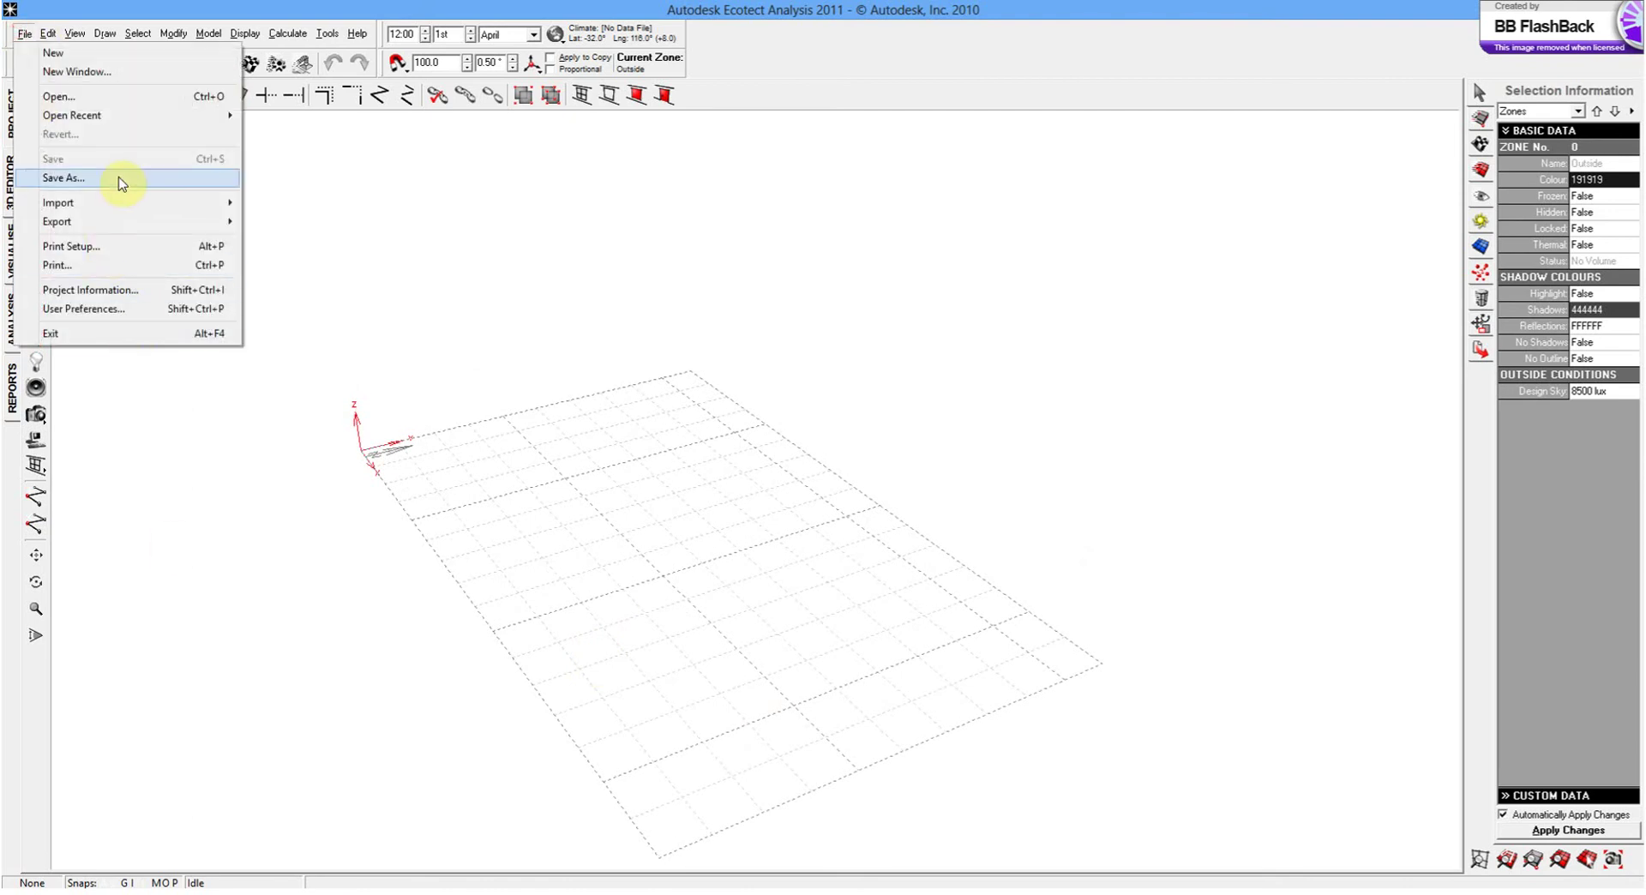
{"action": "mouse_move", "coordinate": [135, 209]}
{"action": "left_click", "coordinate": [312, 222]}
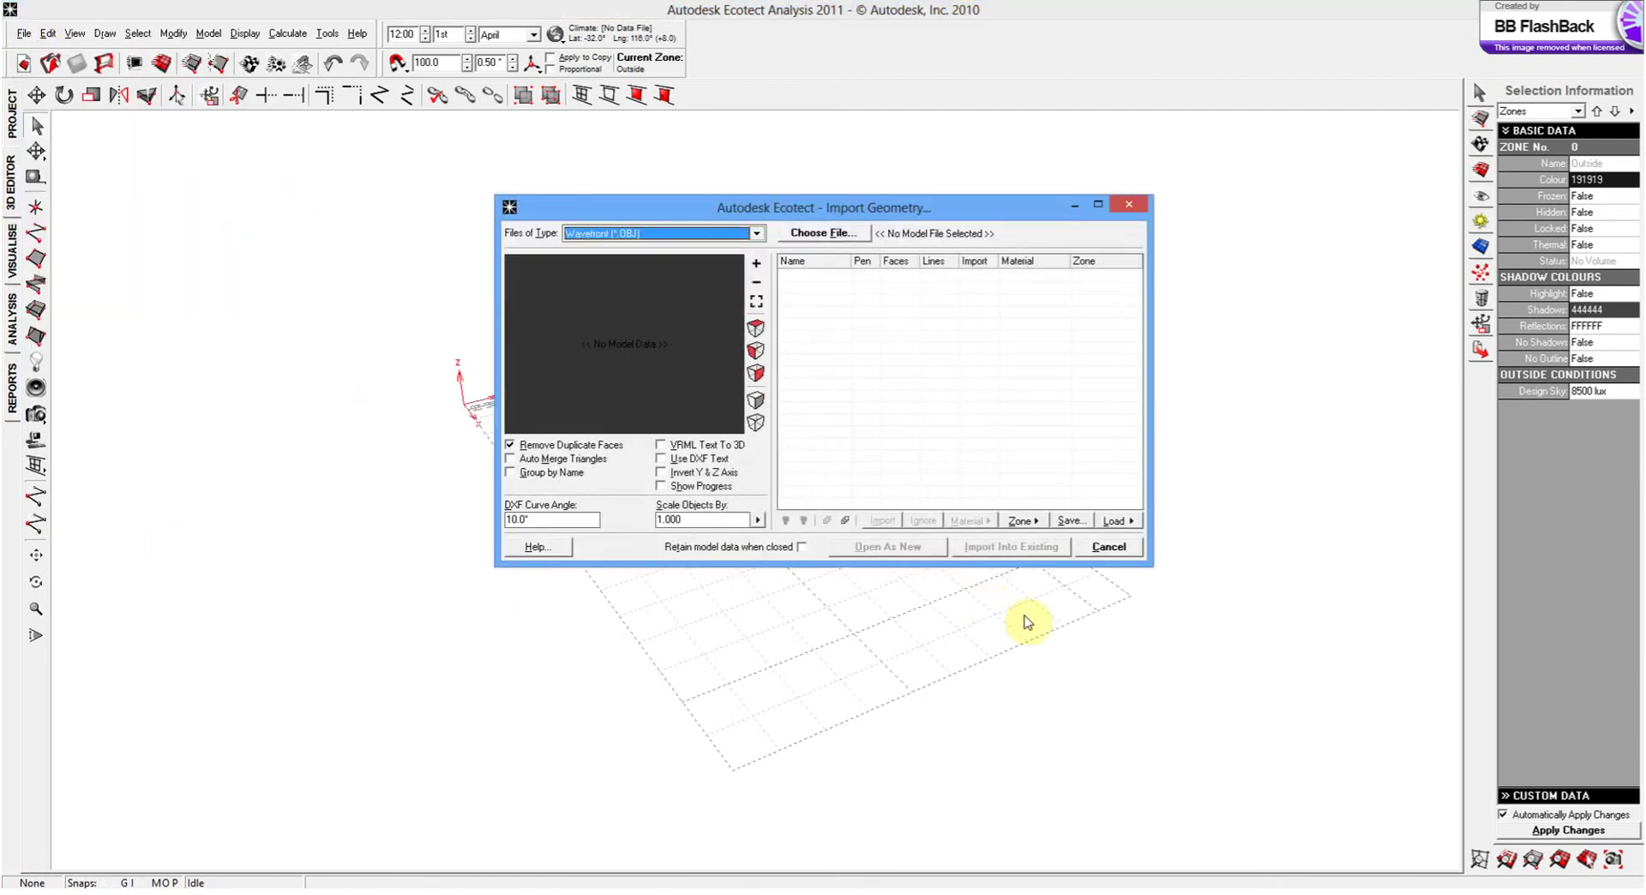
{"action": "left_click", "coordinate": [825, 232]}
{"action": "left_click", "coordinate": [956, 377]}
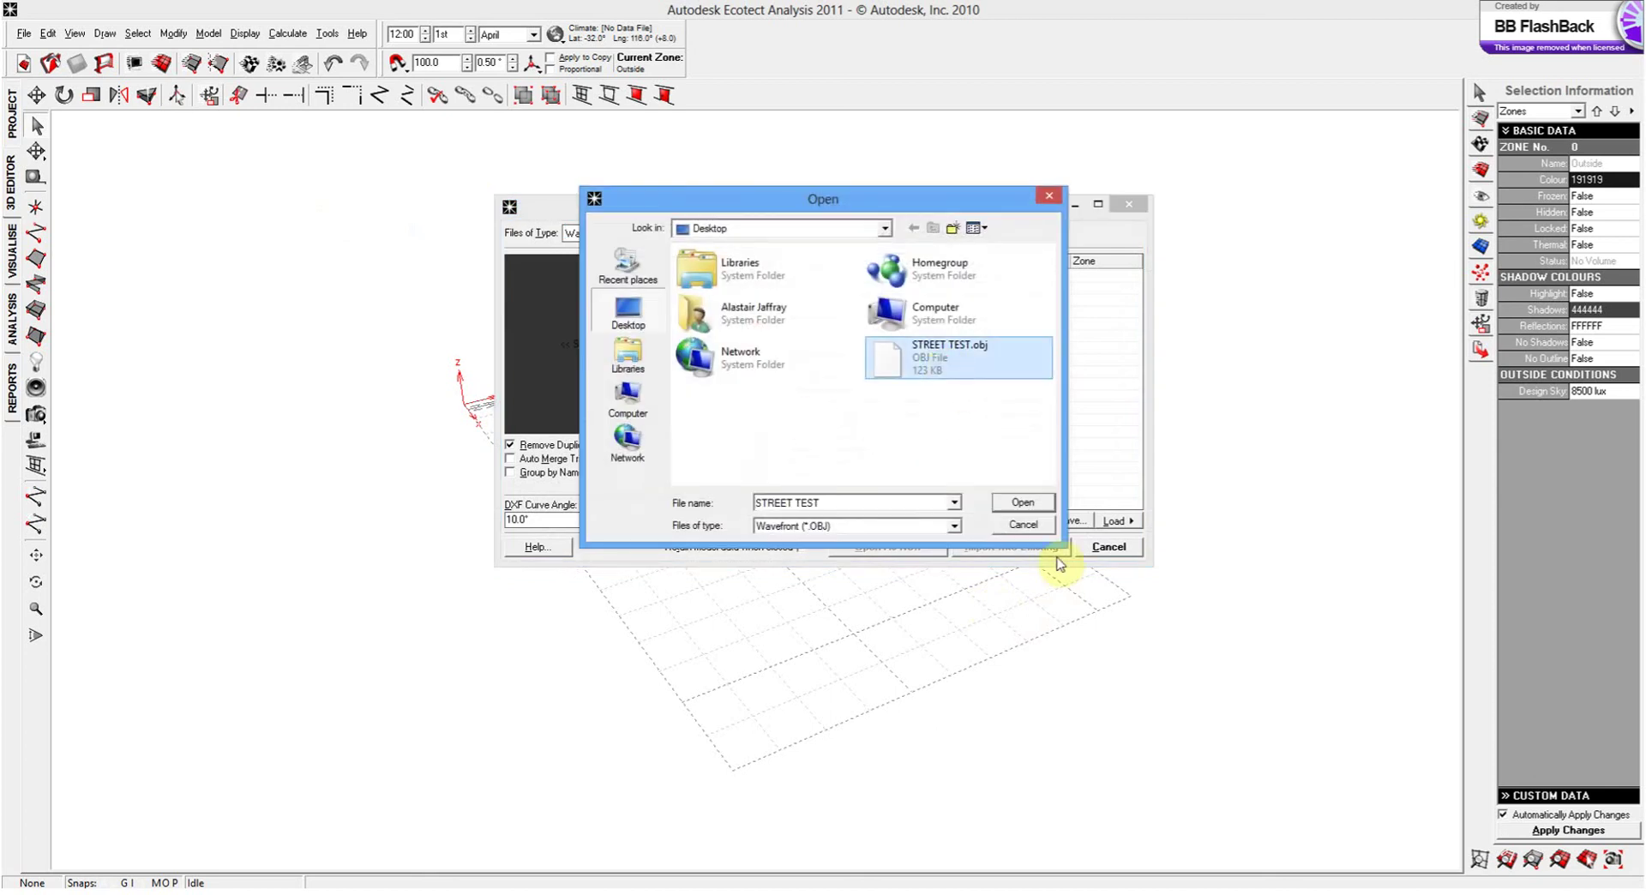
{"action": "left_click", "coordinate": [1038, 503]}
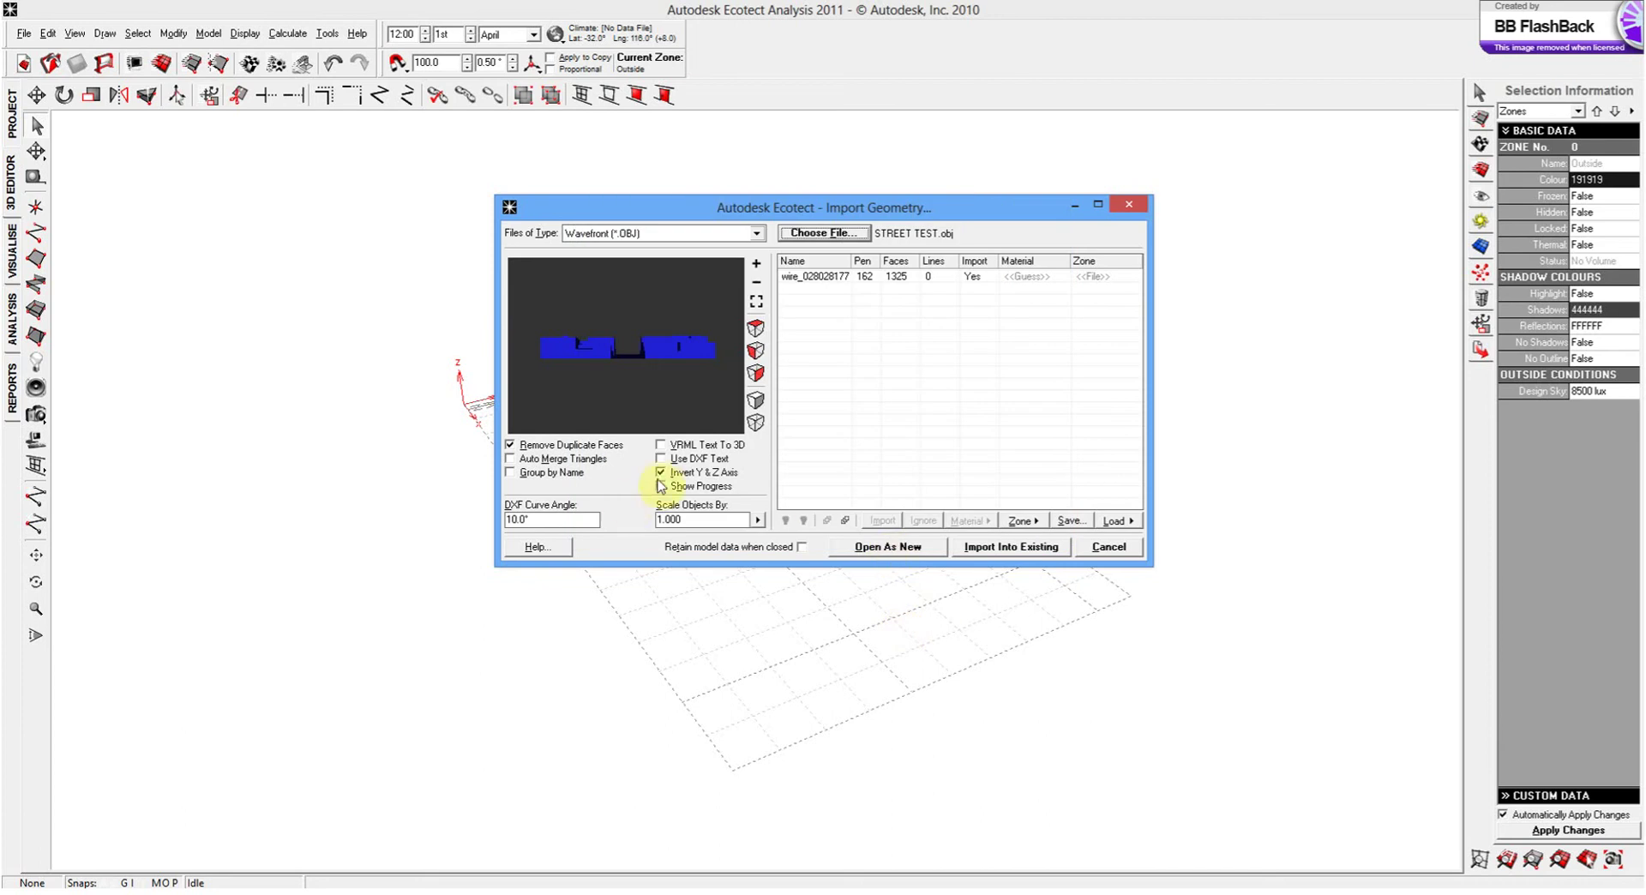
{"action": "left_click", "coordinate": [659, 473]}
{"action": "left_click", "coordinate": [899, 549]}
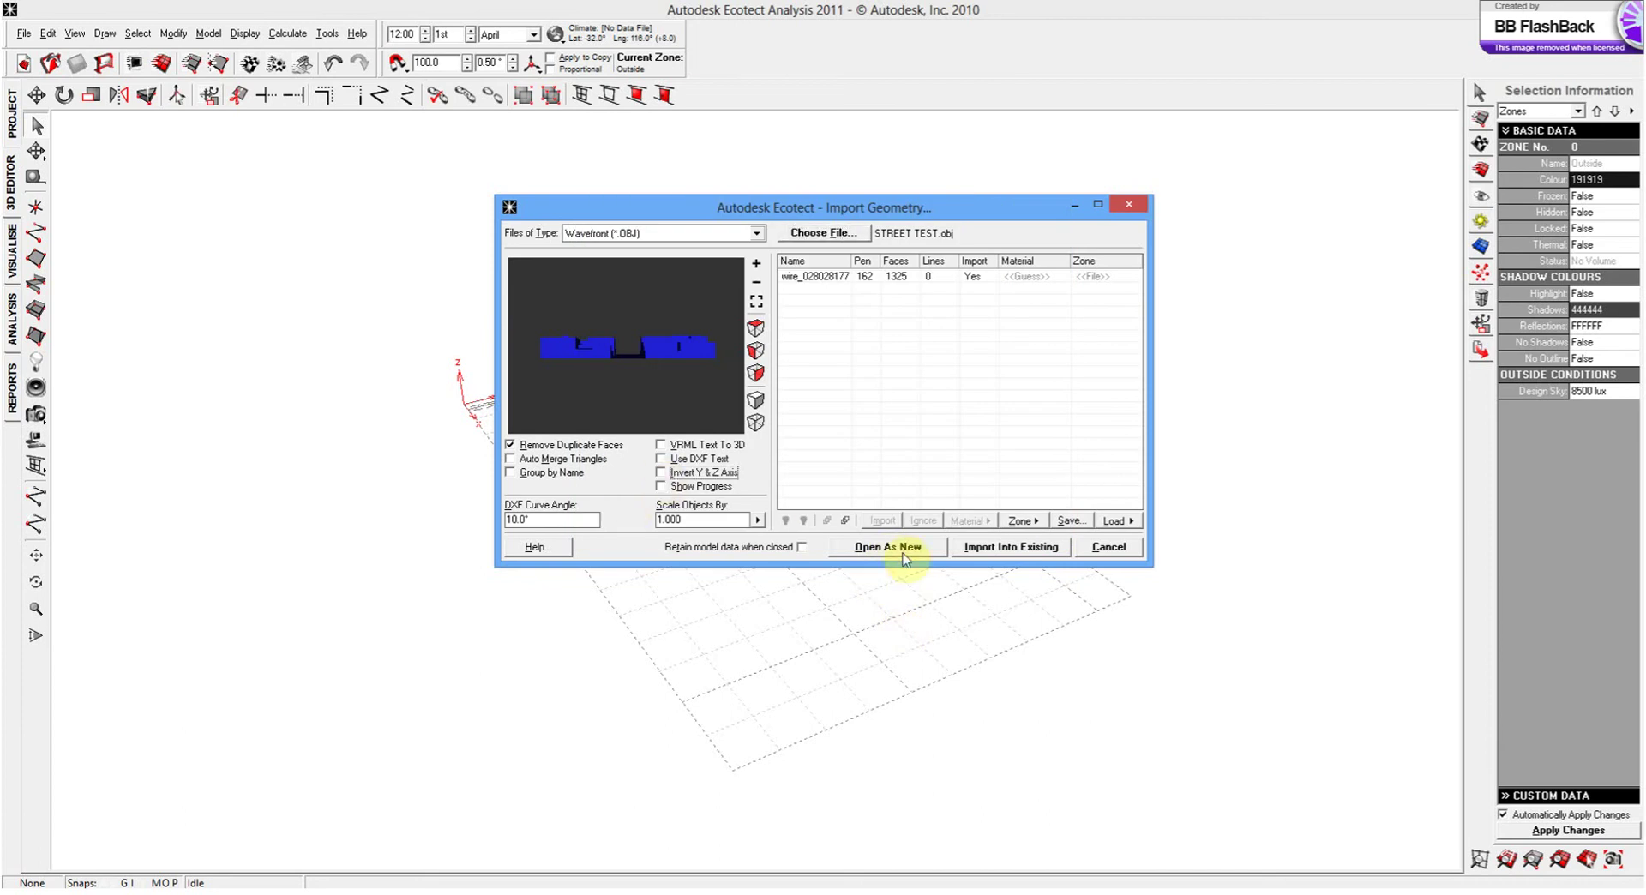
{"action": "left_click", "coordinate": [900, 548]}
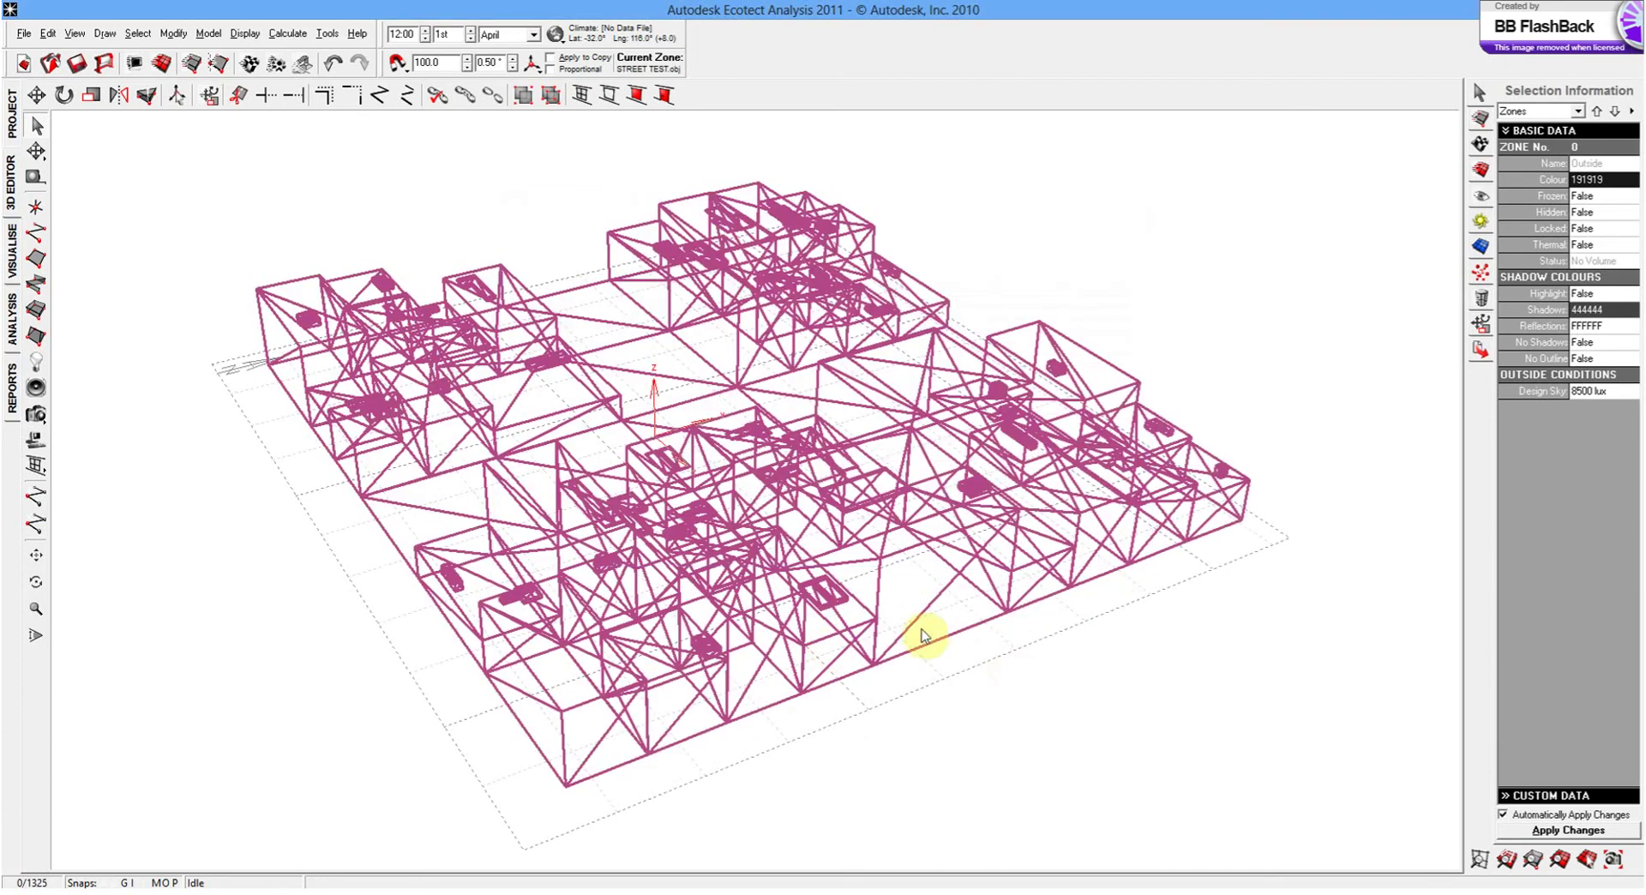
Switch to the VISUALISE view to see the city as shaded grey blocks, and orbit it.
{"action": "middle_click_drag", "start_coordinate": [974, 643], "coordinate": [1011, 639]}
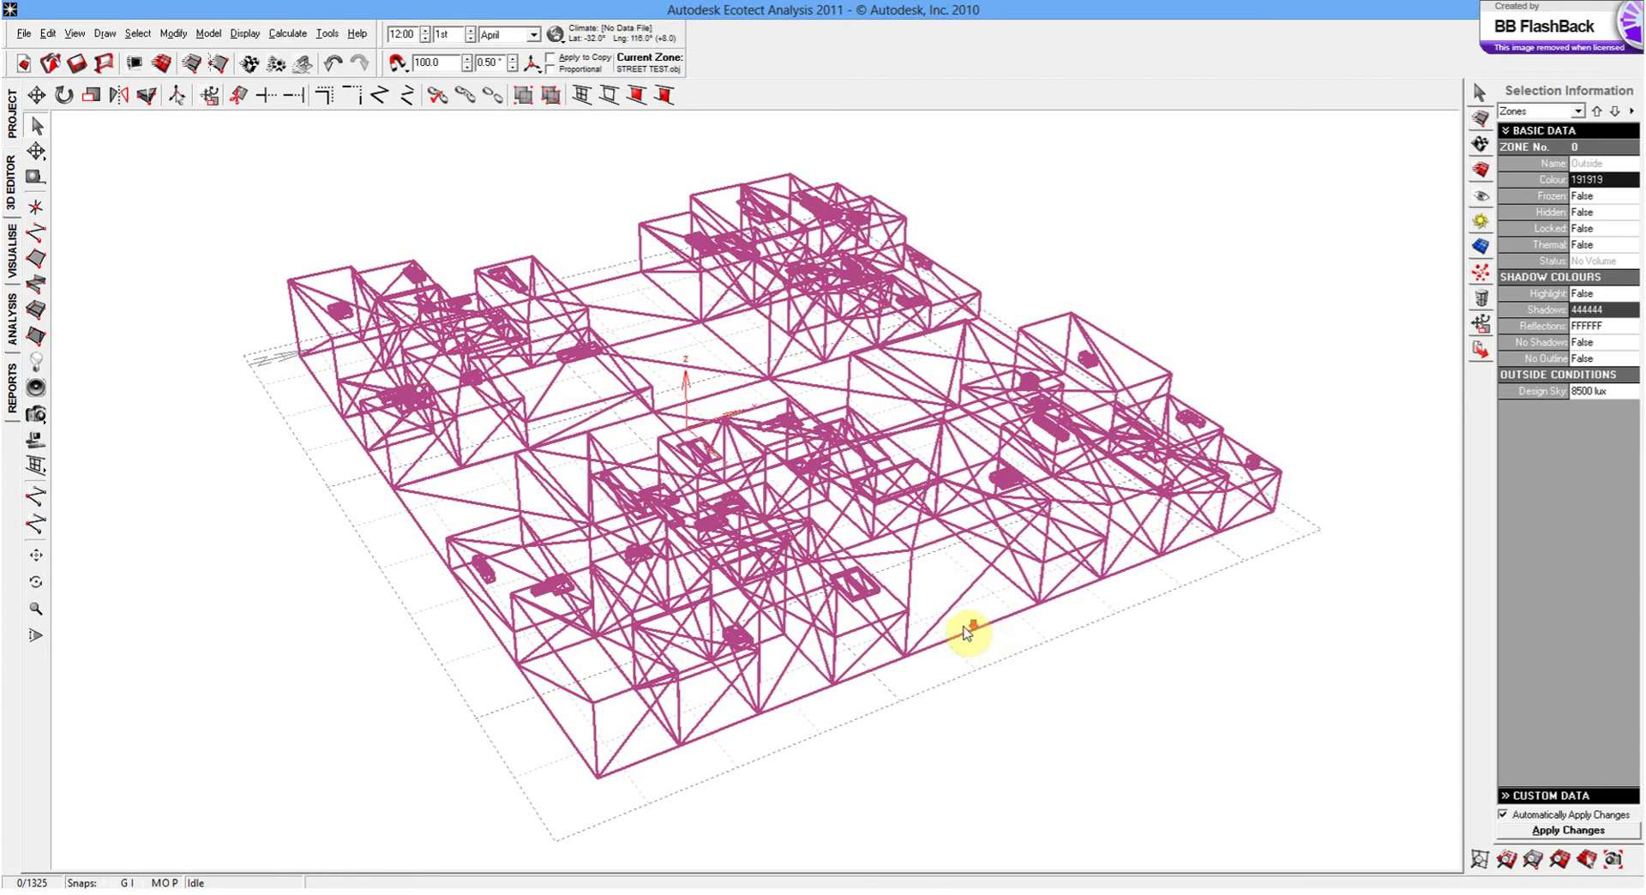
{"action": "scroll", "coordinate": [967, 632], "scroll_direction": "down", "scroll_amount": 1}
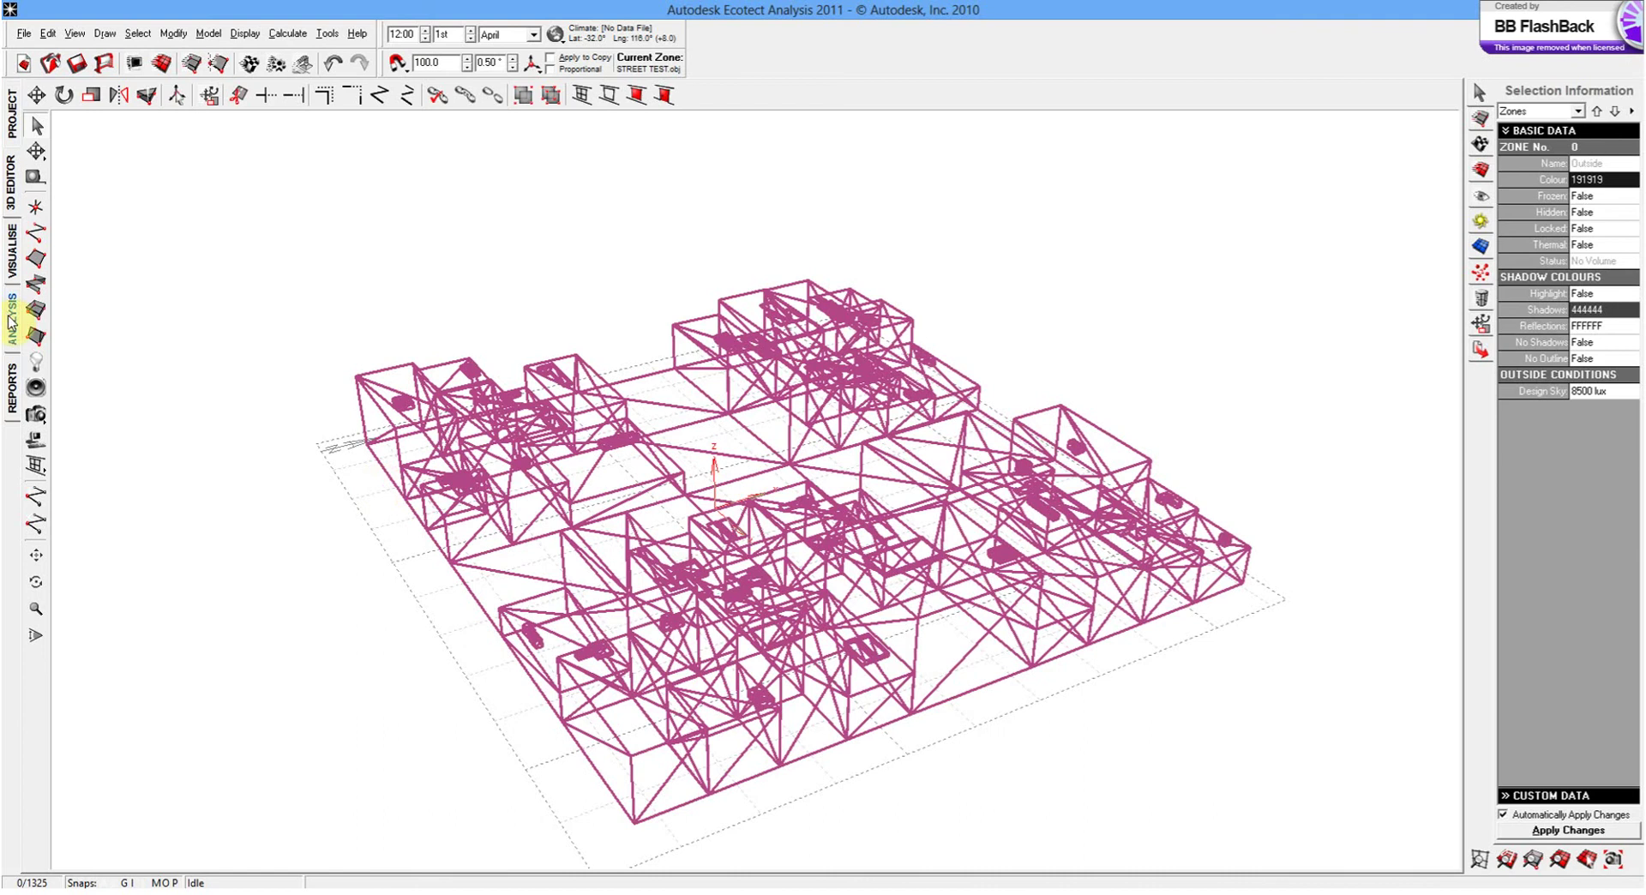
{"action": "left_click", "coordinate": [12, 253]}
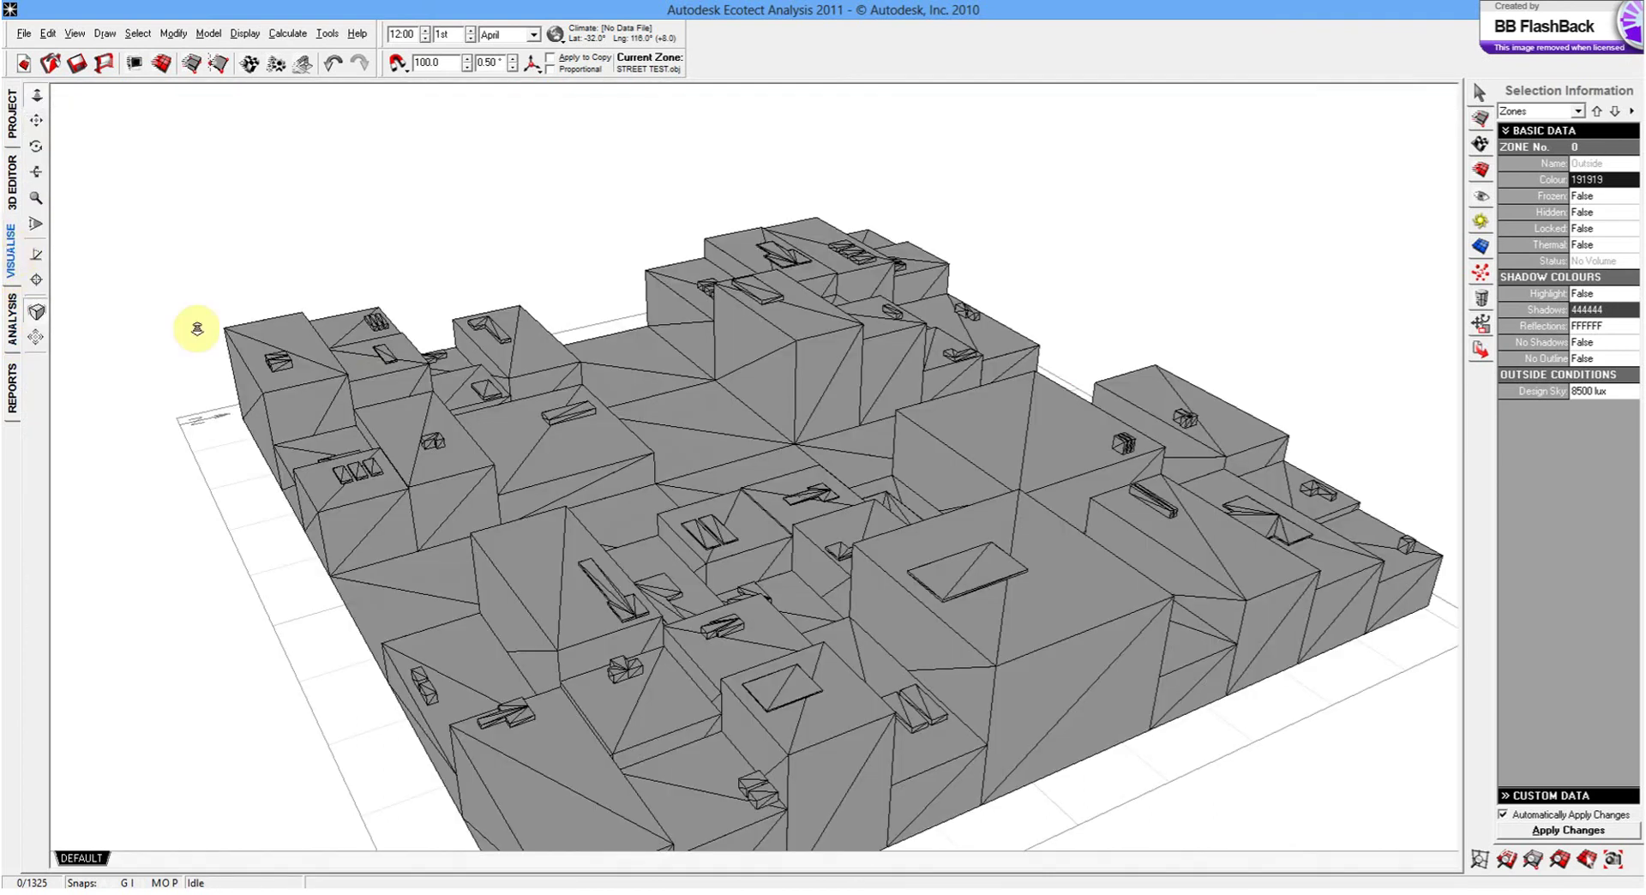
{"action": "mouse_move", "coordinate": [397, 368]}
{"action": "middle_mouse_down"}
{"action": "mouse_move", "coordinate": [367, 384]}
{"action": "mouse_move", "coordinate": [433, 356]}
{"action": "middle_mouse_up"}
{"action": "right_click_drag", "start_coordinate": [433, 355], "coordinate": [882, 394]}
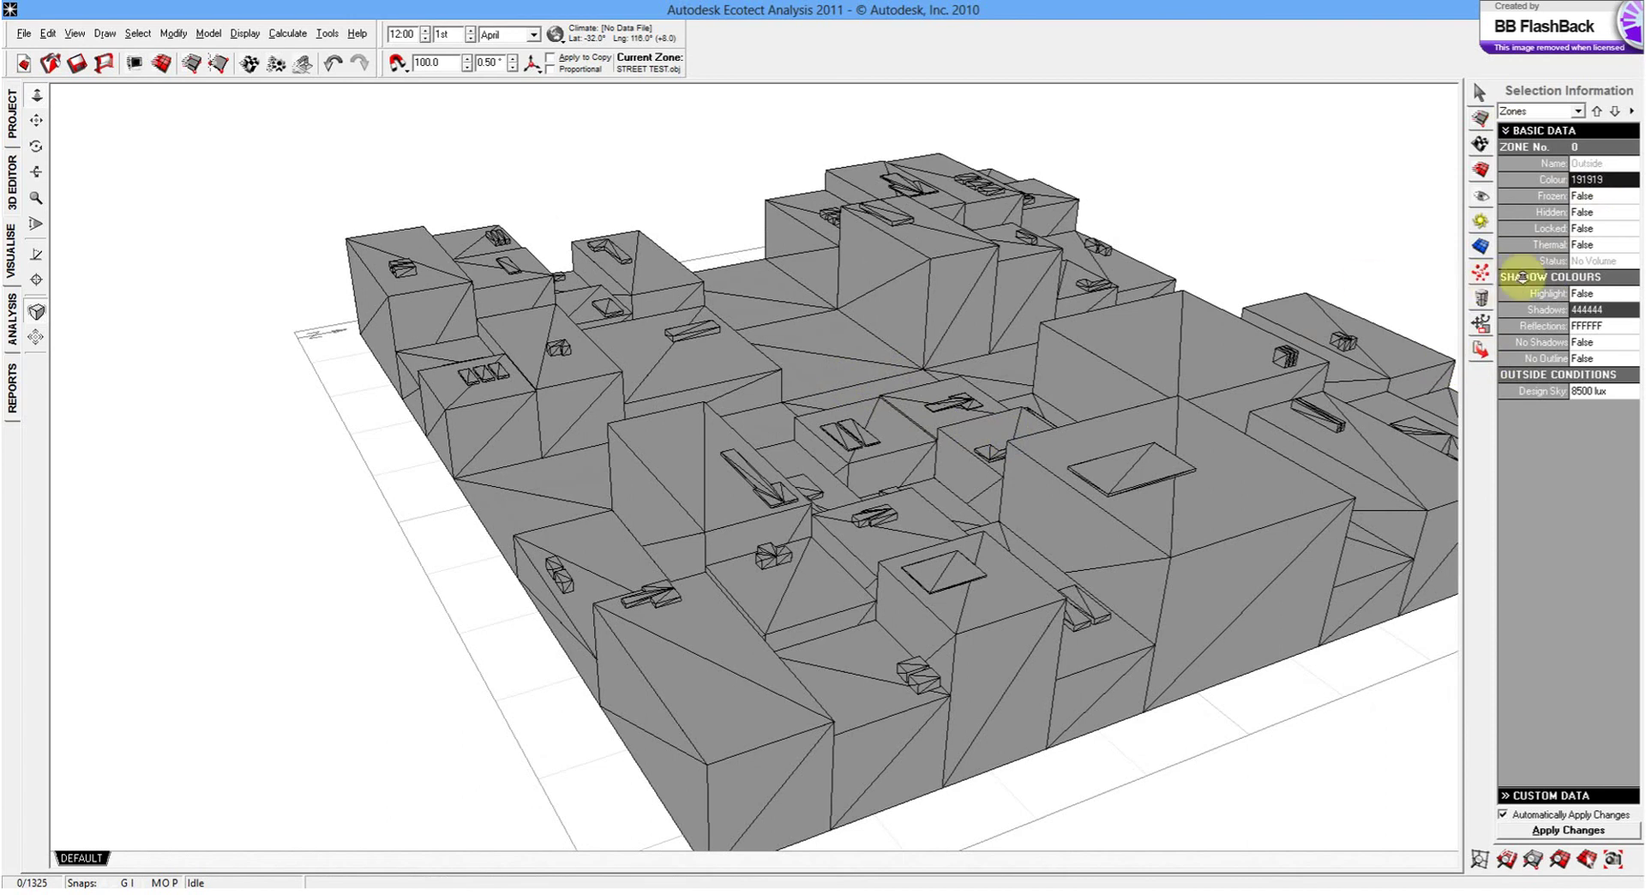
Cast the city blocks' shadows for 12:00 on 1st April, then pan the model slightly left.
{"action": "left_click", "coordinate": [1478, 225]}
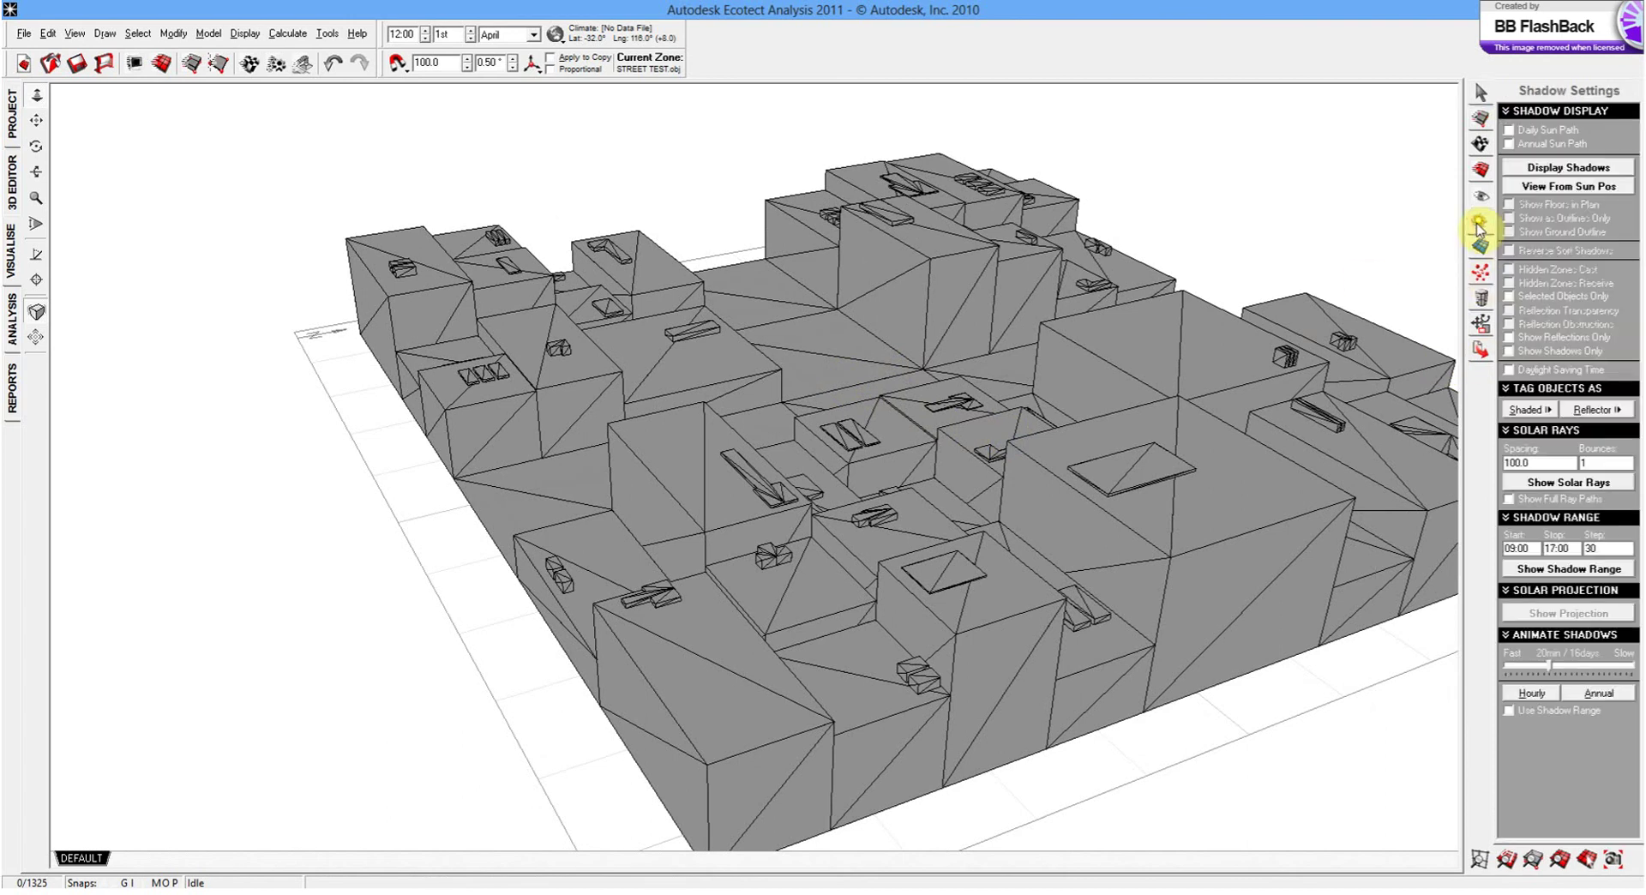
{"action": "left_click", "coordinate": [1559, 168]}
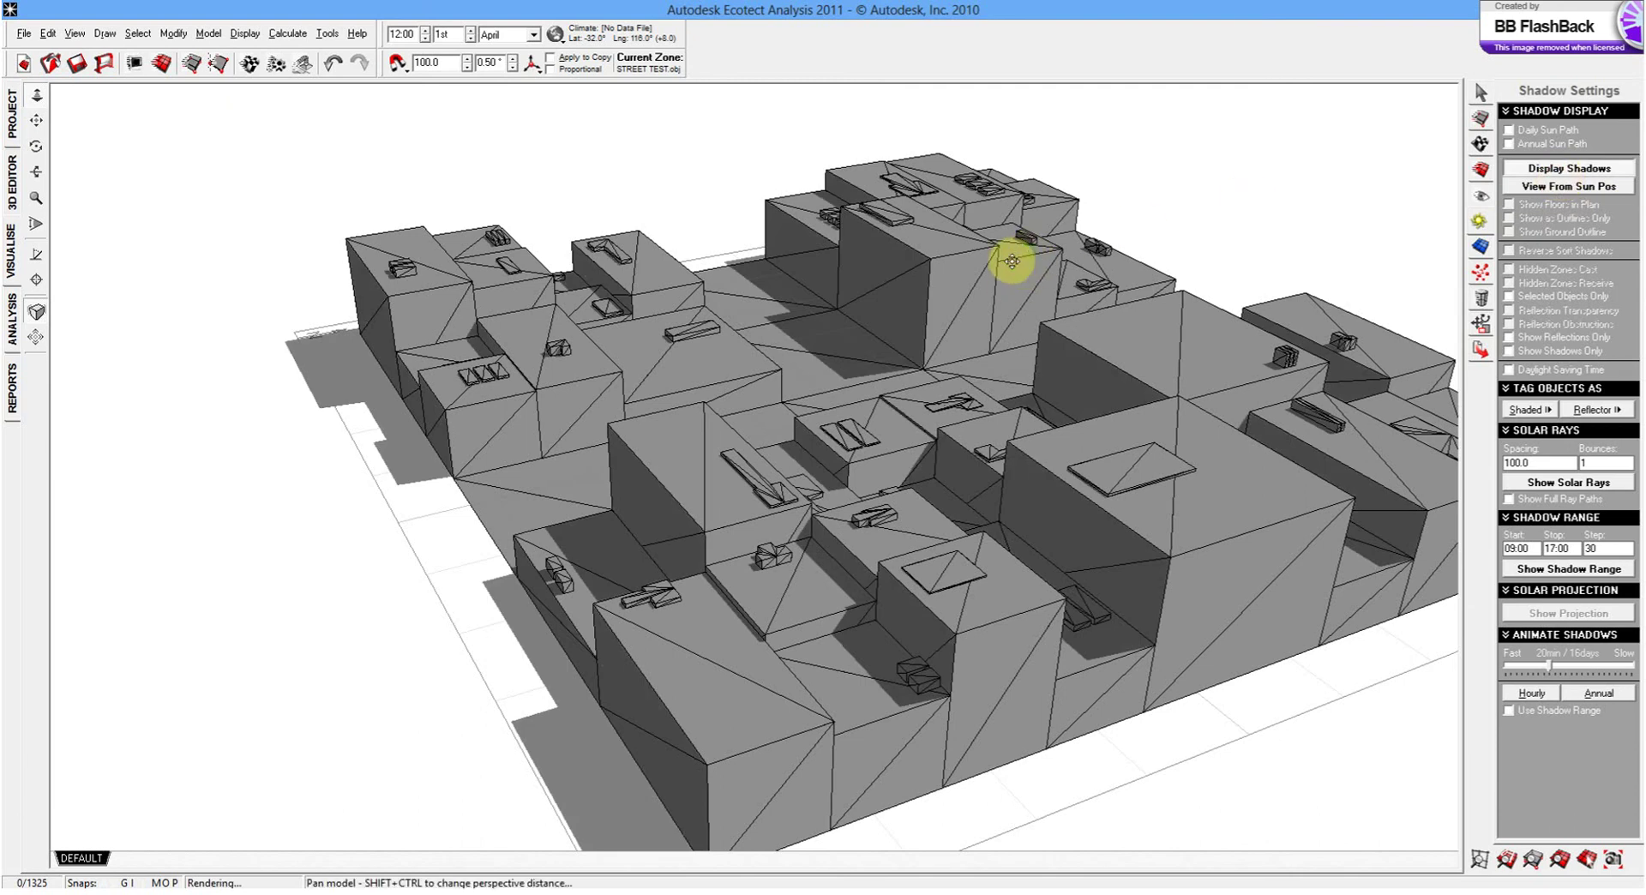
{"action": "mouse_move", "coordinate": [1006, 259]}
{"action": "middle_mouse_down"}
{"action": "mouse_move", "coordinate": [974, 333]}
{"action": "mouse_move", "coordinate": [1003, 275]}
{"action": "middle_mouse_up"}
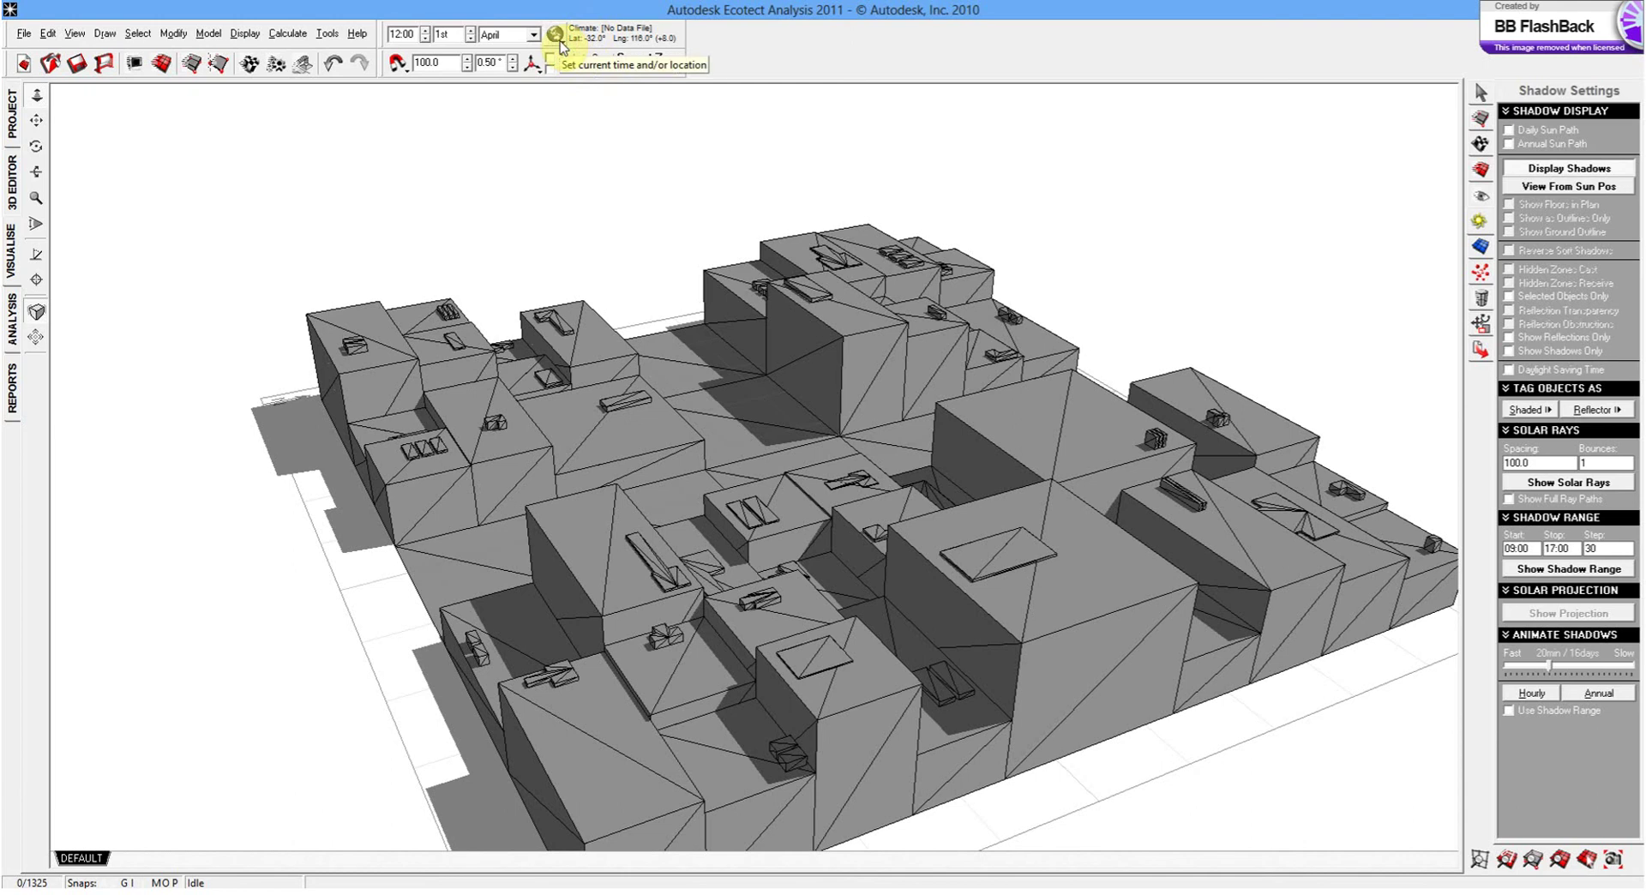
Load the Australia-MelbourneVIC-1 weather file, move the site to Melbourne, and show the annual sun path.
{"action": "left_click", "coordinate": [561, 40]}
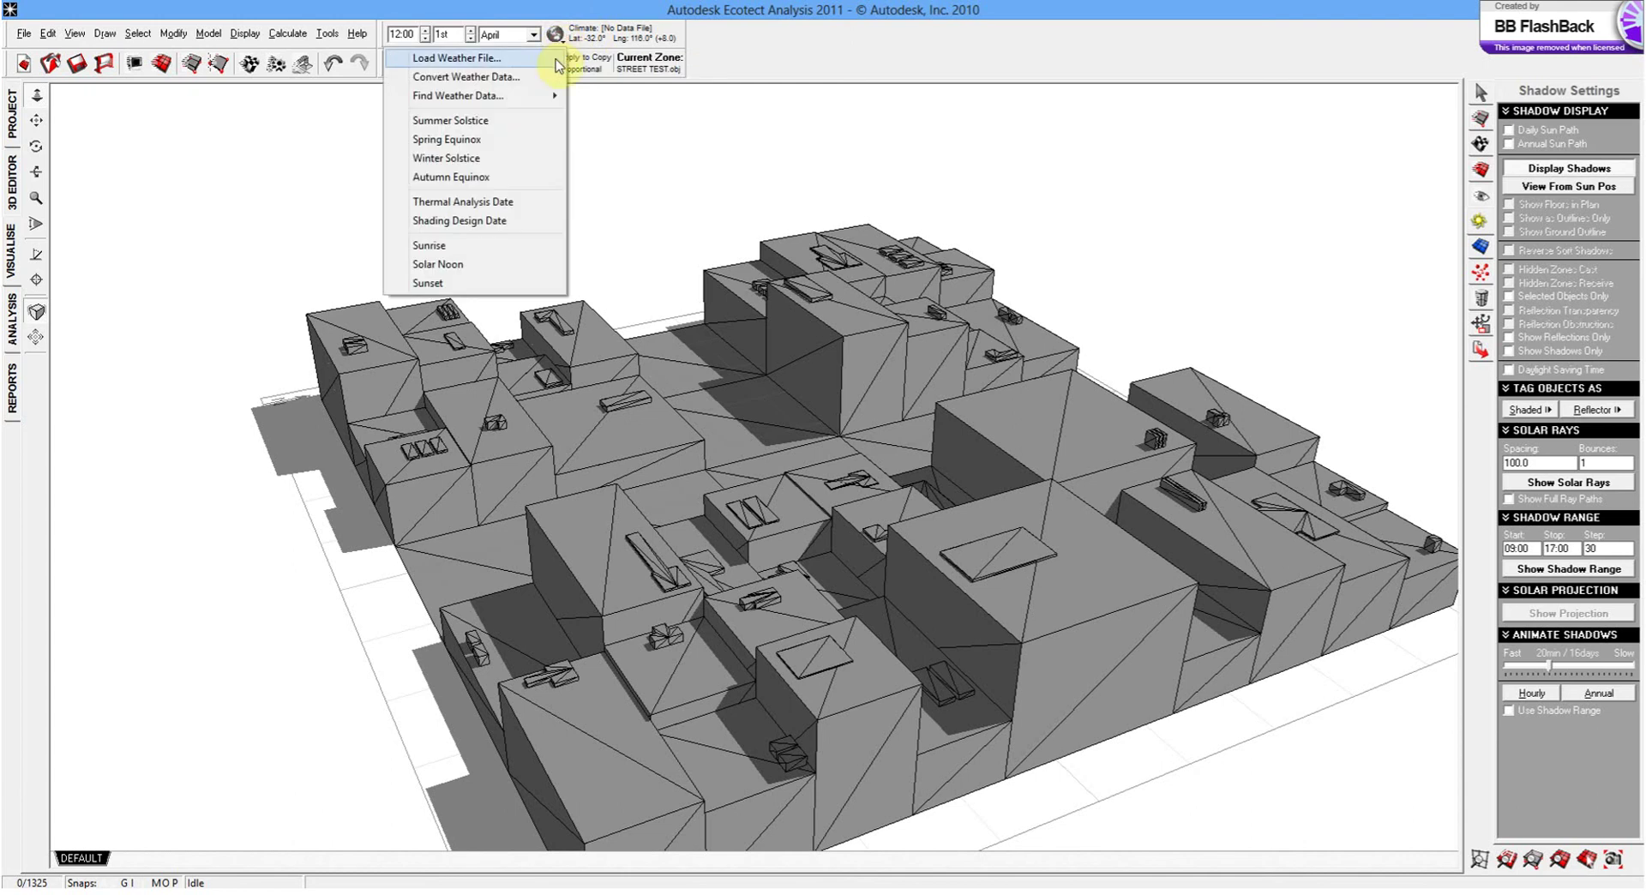
{"action": "left_click", "coordinate": [557, 57]}
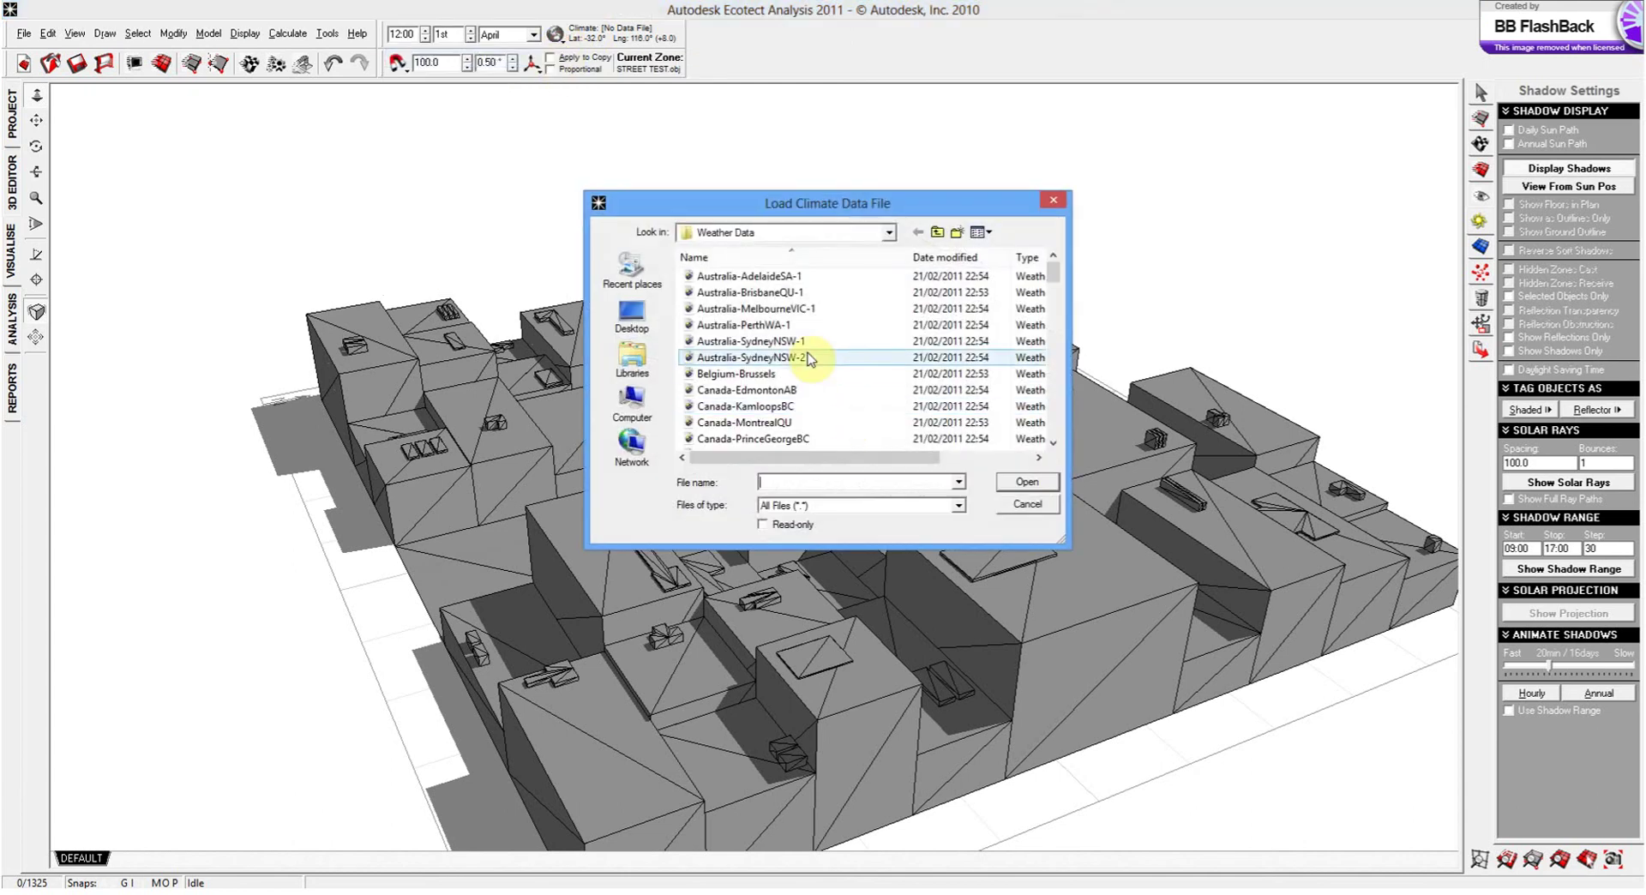
{"action": "left_click", "coordinate": [801, 311]}
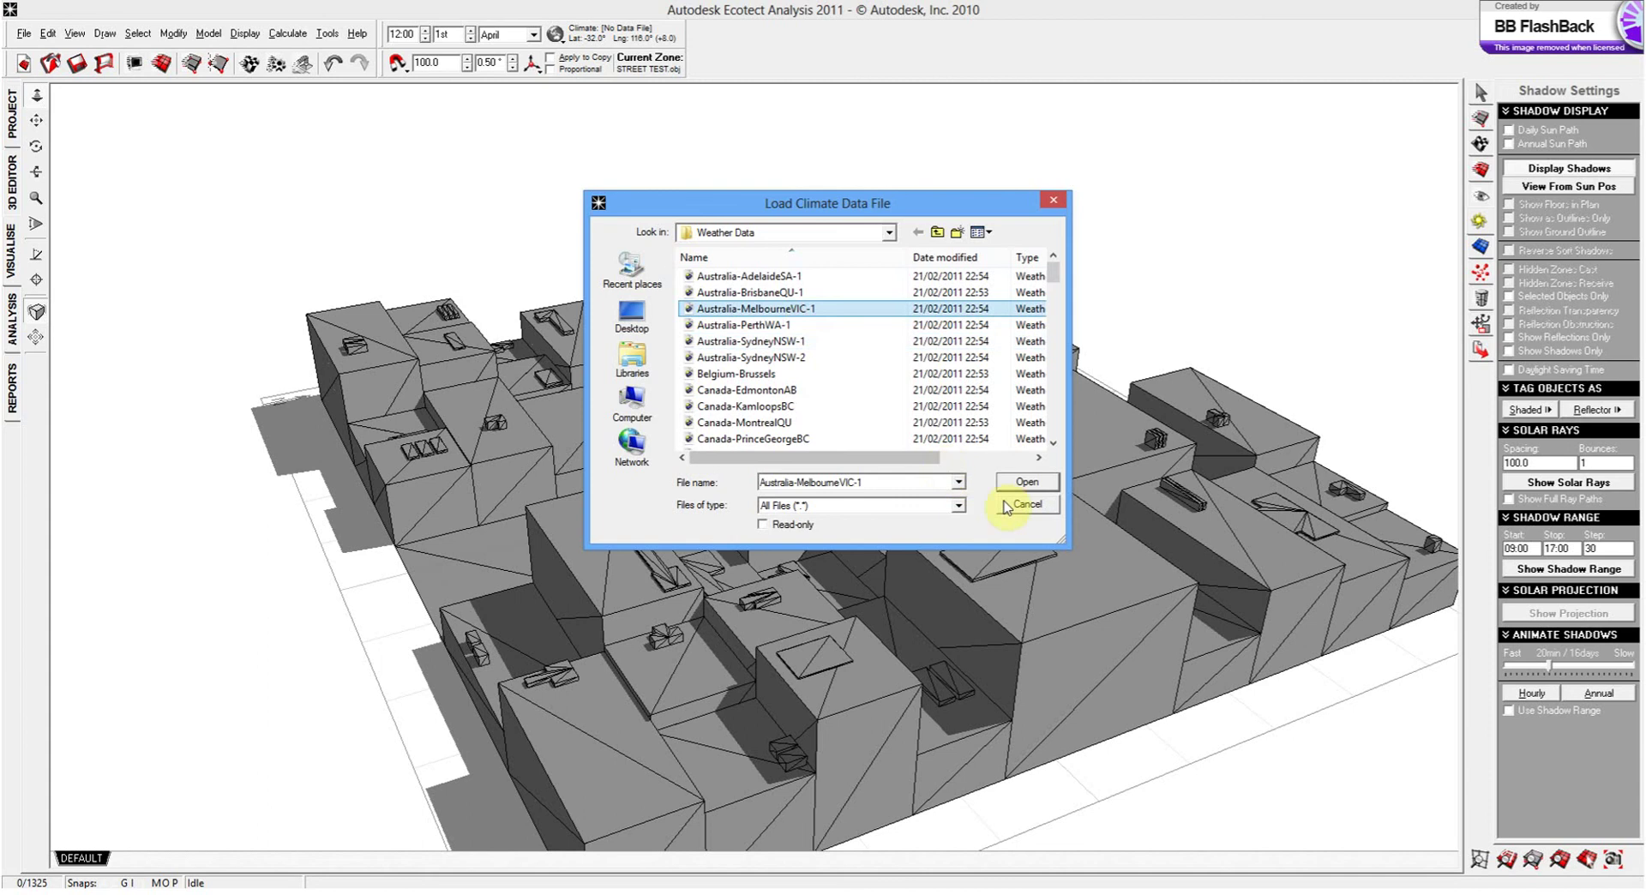
{"action": "left_click", "coordinate": [1028, 483]}
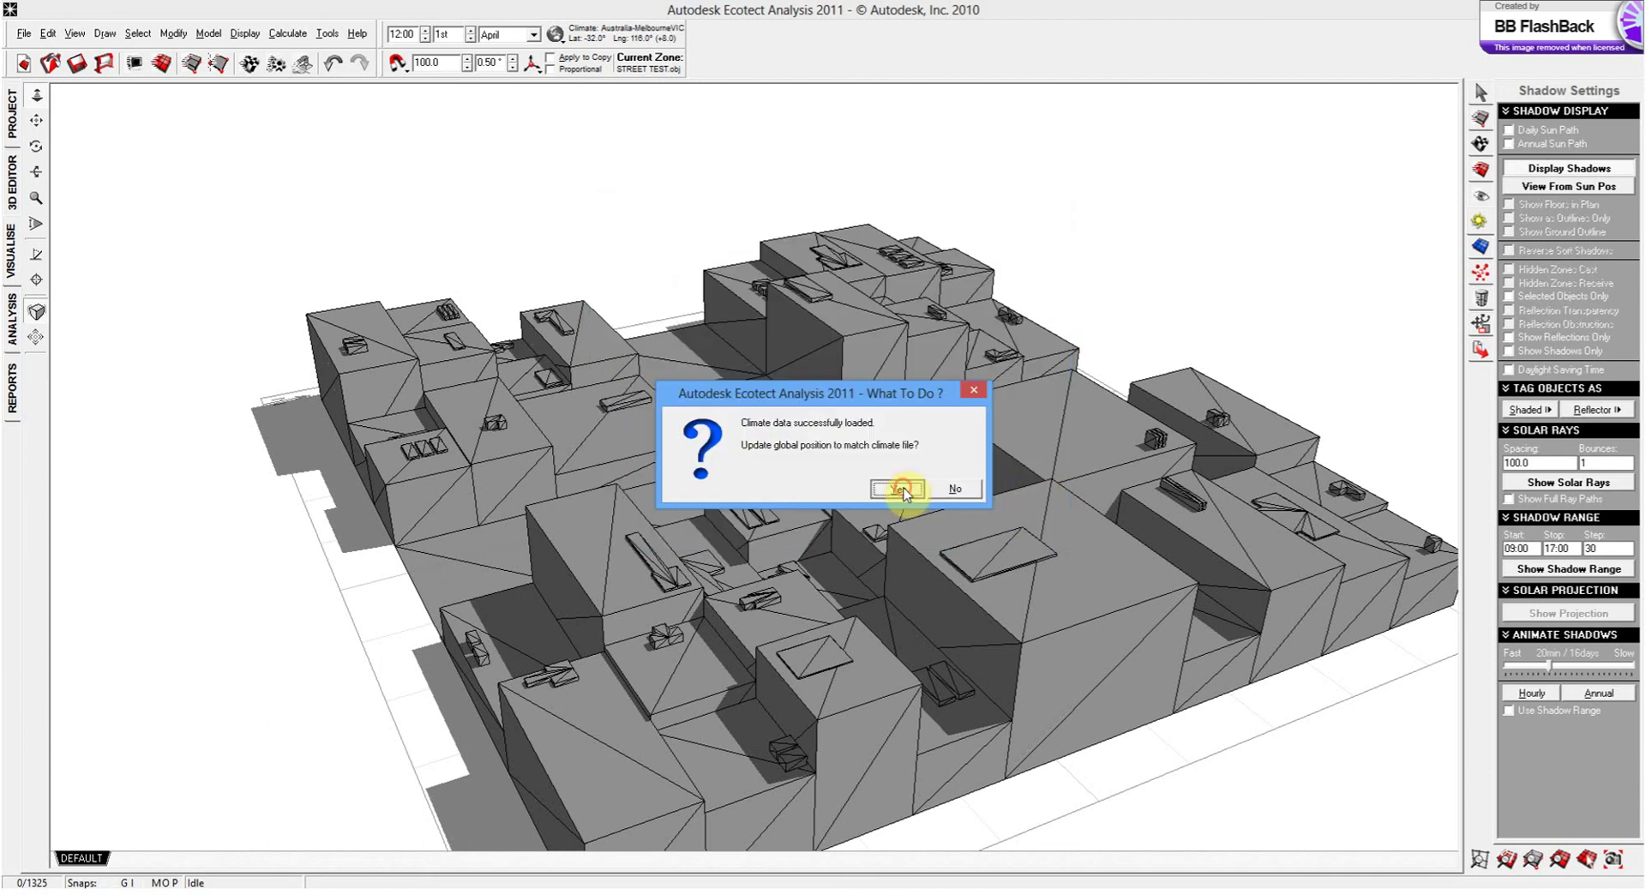
{"action": "left_click", "coordinate": [900, 488]}
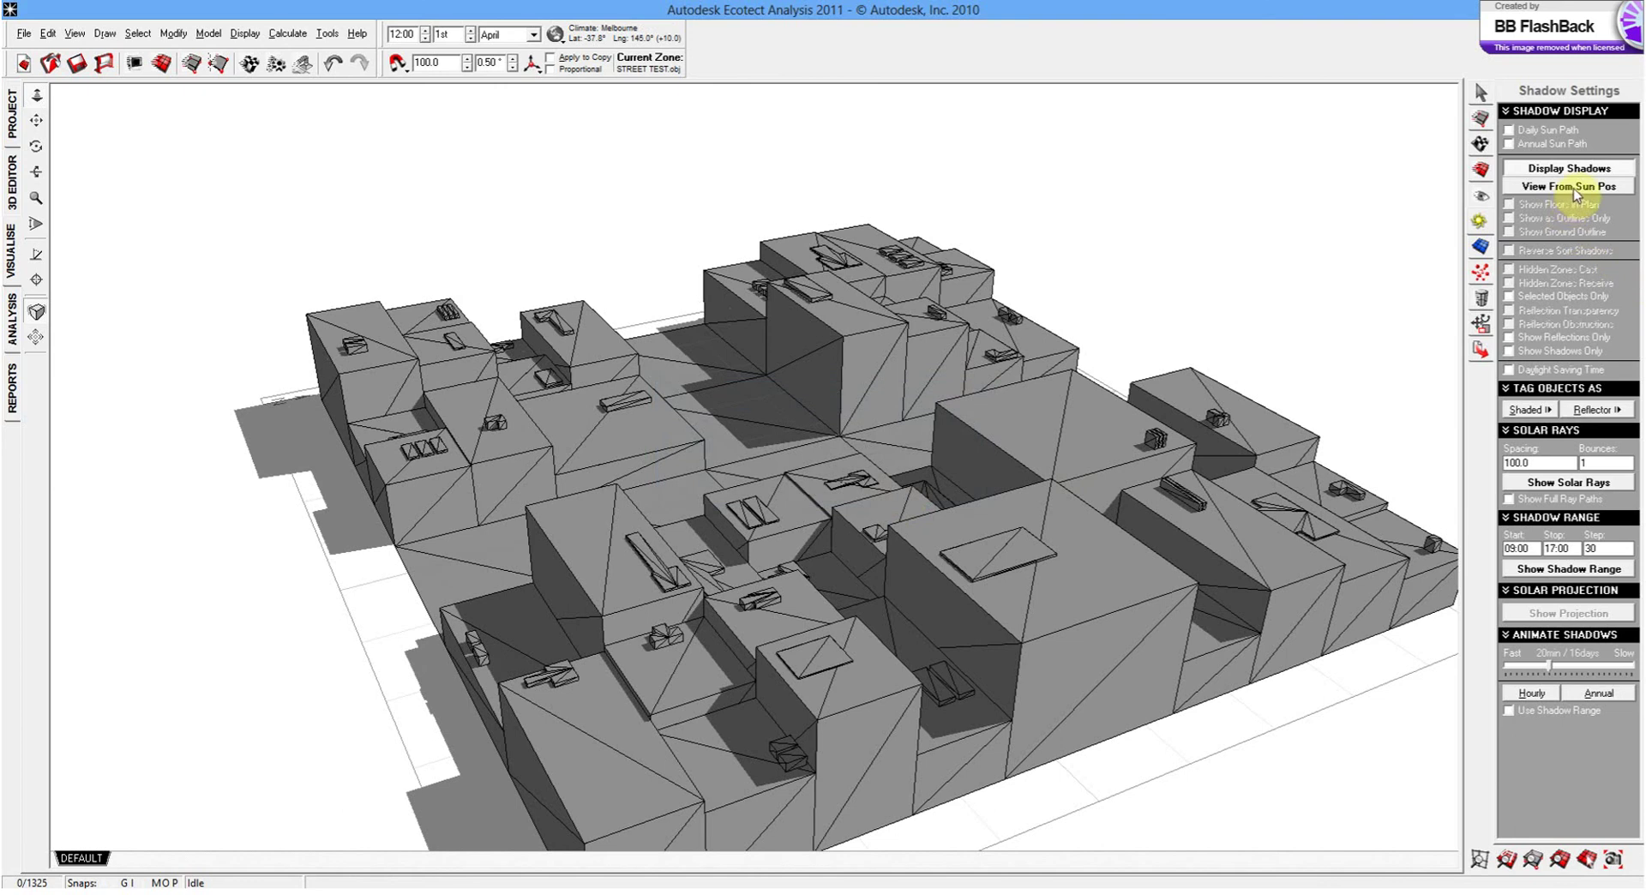
{"action": "left_click", "coordinate": [1508, 144]}
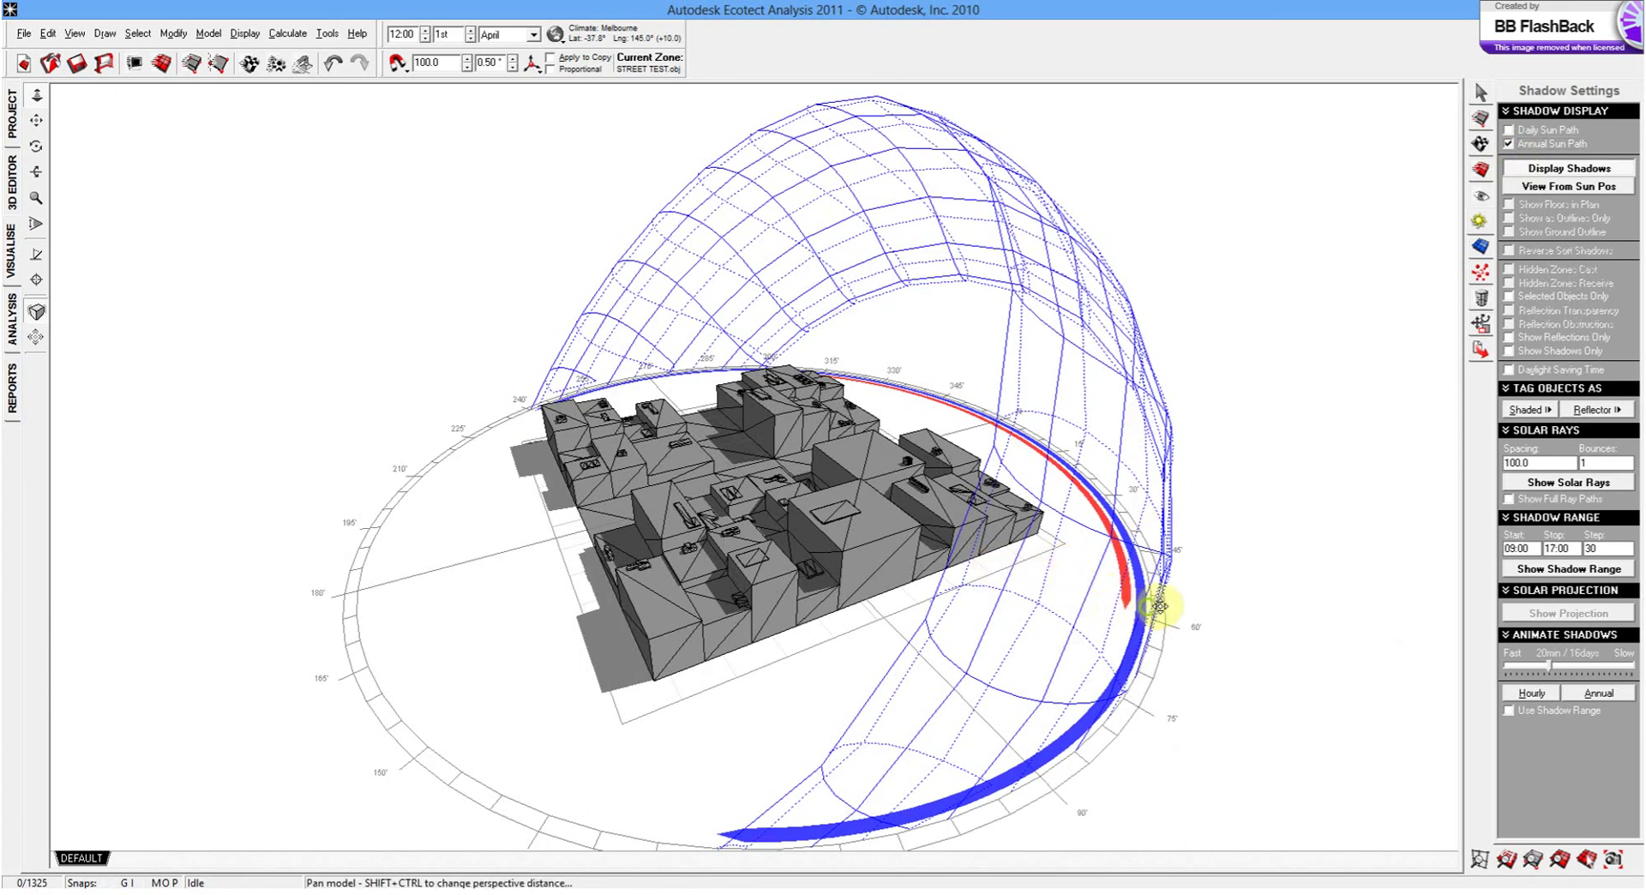
Set the date to 1st September and orbit the city under the Melbourne sun-path dome.
{"action": "middle_click_drag", "start_coordinate": [1149, 618], "coordinate": [1106, 462]}
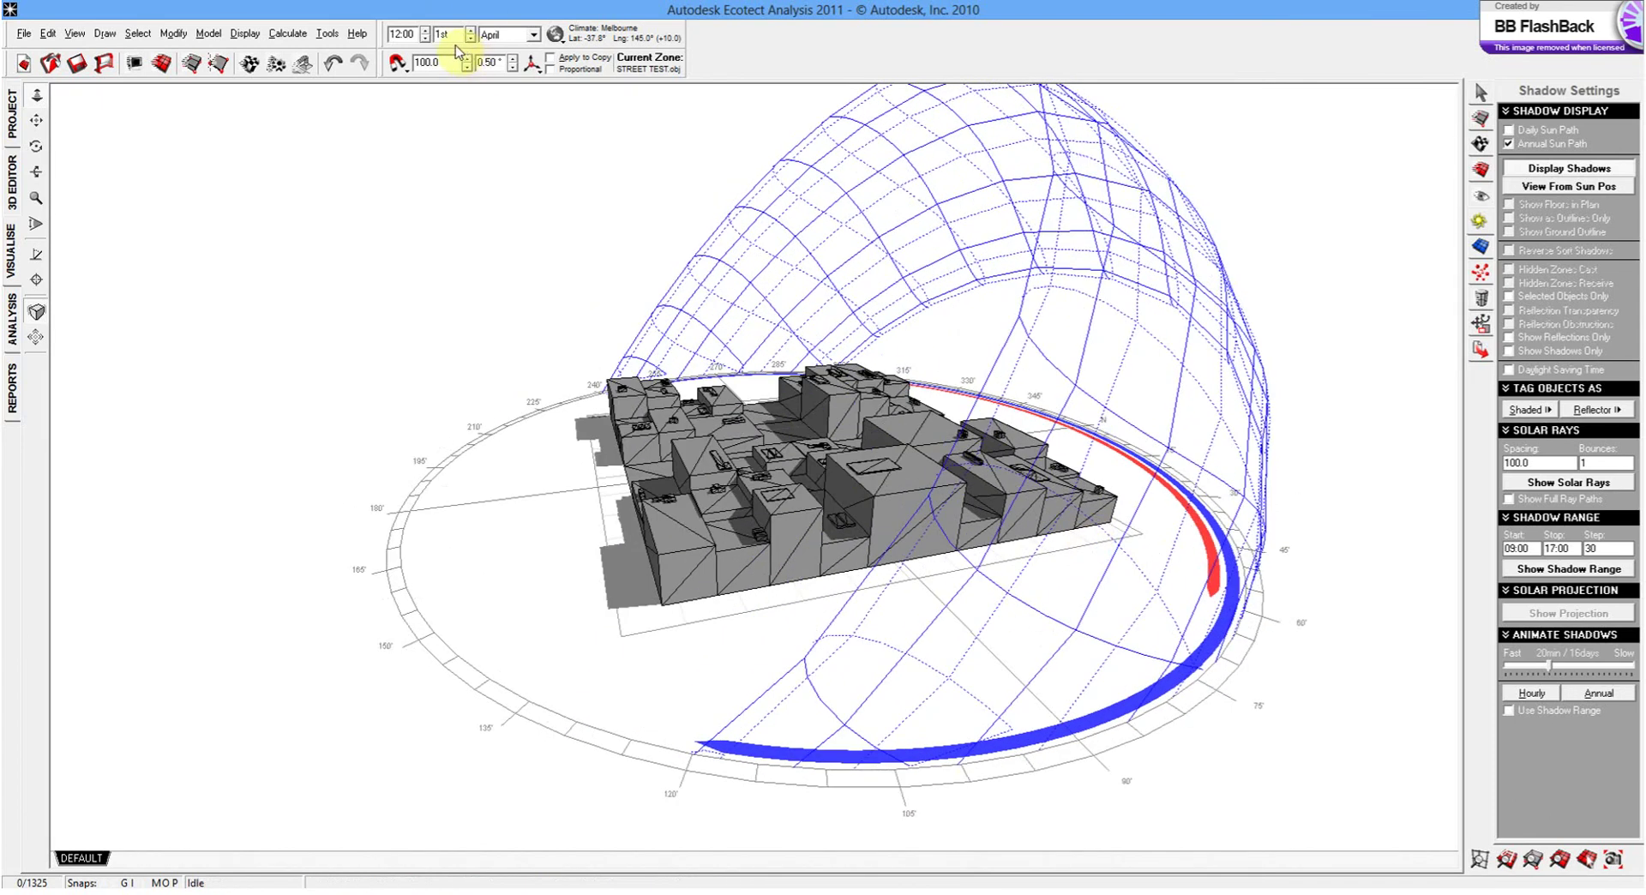
{"action": "middle_click_drag", "start_coordinate": [929, 392], "coordinate": [986, 428]}
{"action": "left_click", "coordinate": [534, 36]}
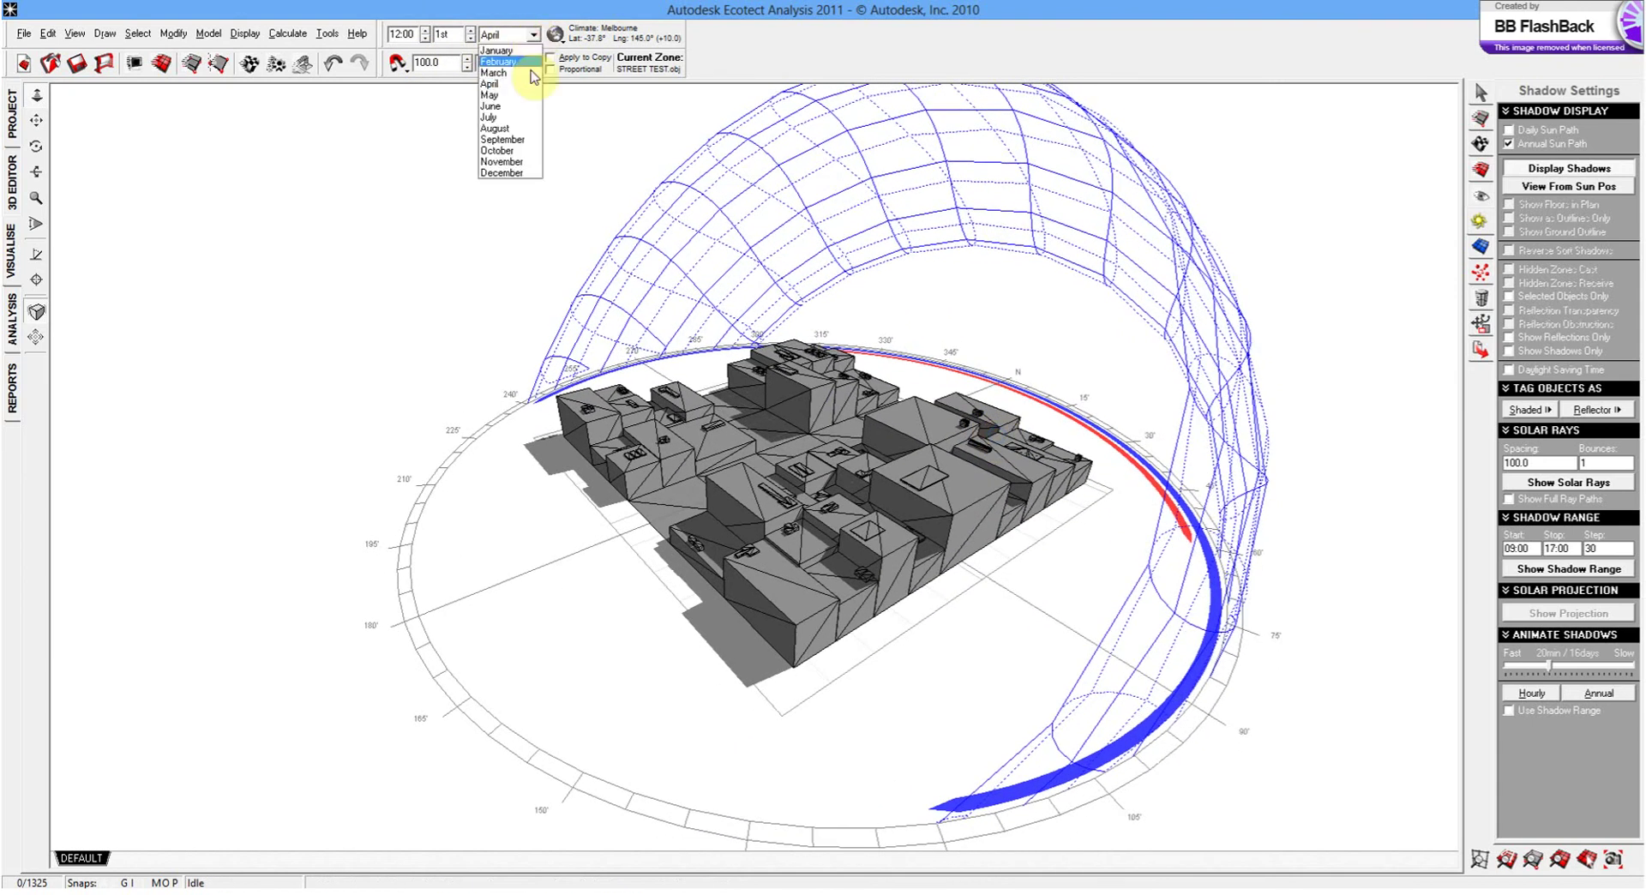
{"action": "left_click", "coordinate": [531, 138]}
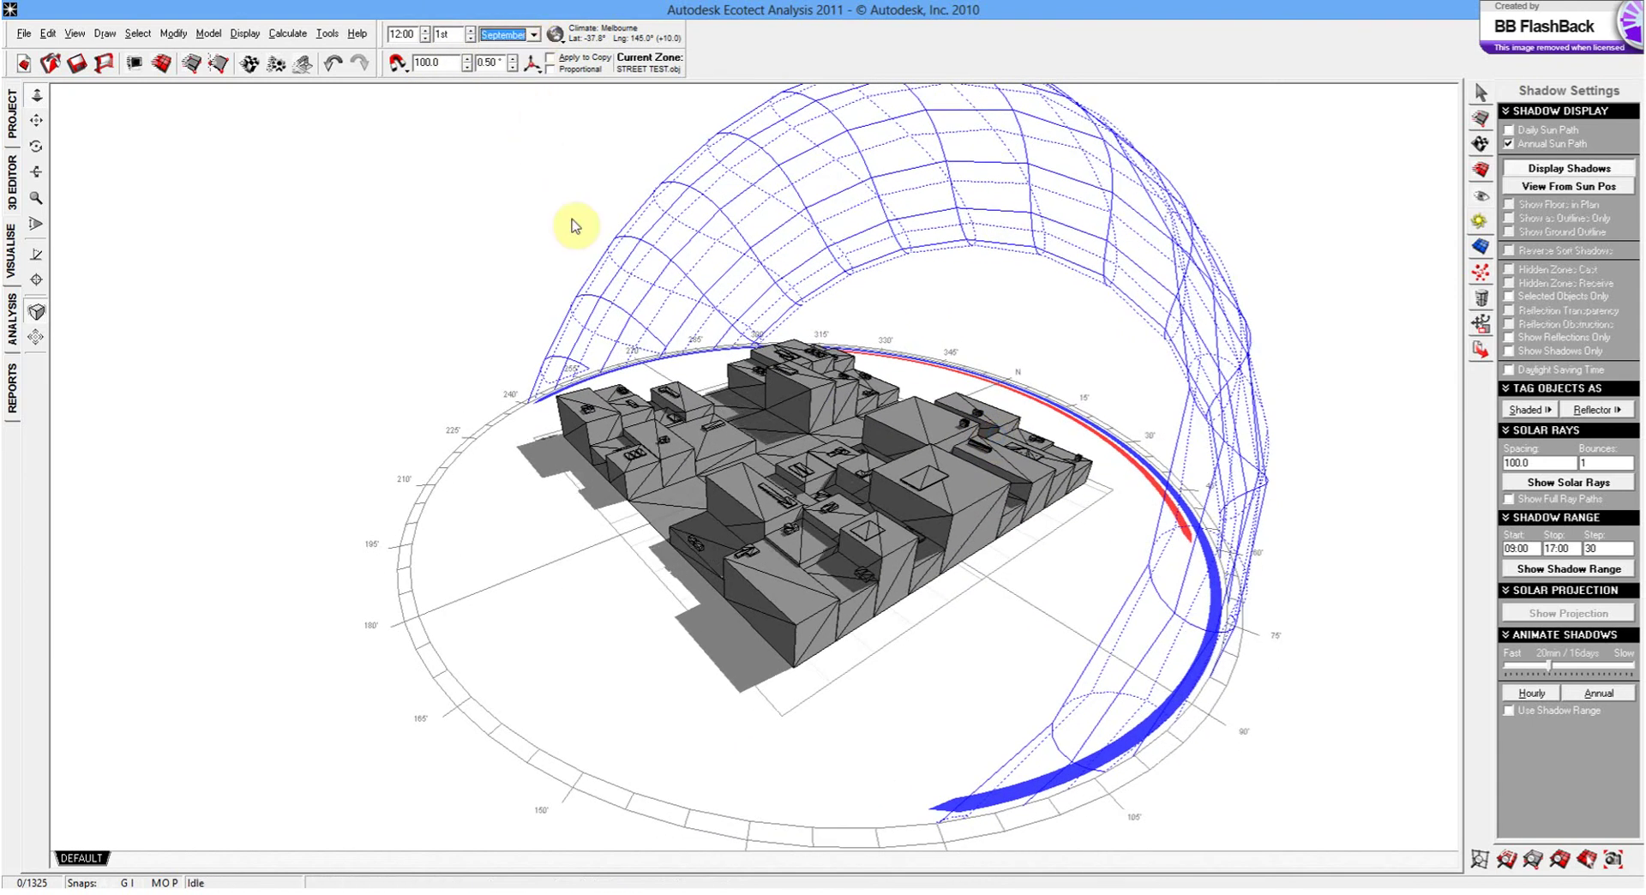
{"action": "middle_click_drag", "start_coordinate": [988, 477], "coordinate": [1028, 394]}
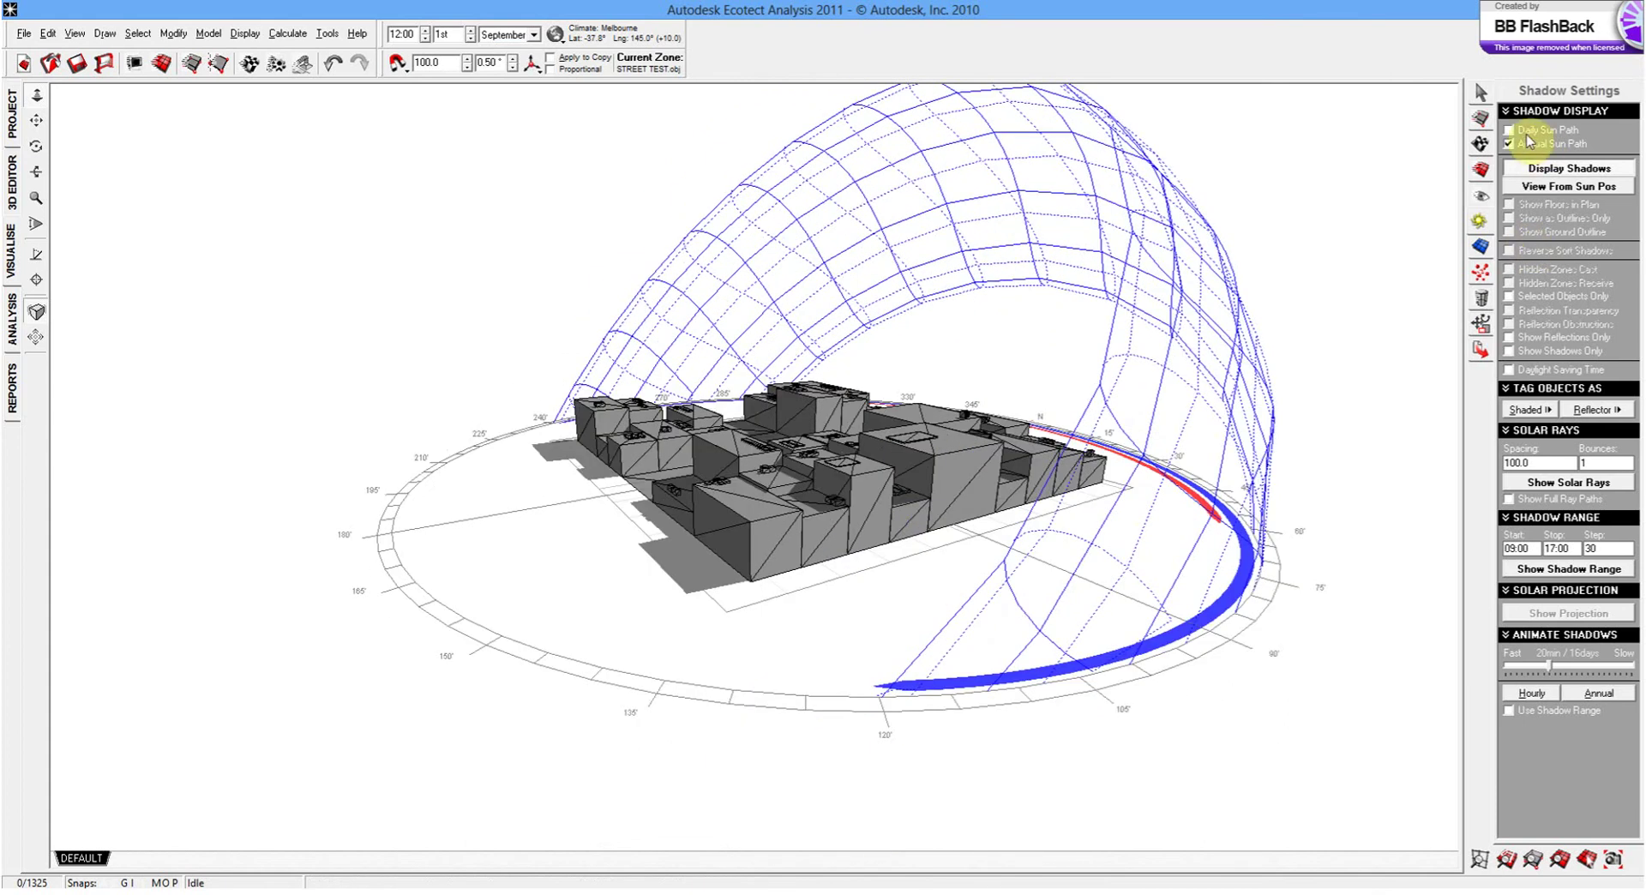
View the city from the sun's position, change the month to May, and hide the annual sun path.
{"action": "left_click", "coordinate": [1587, 187]}
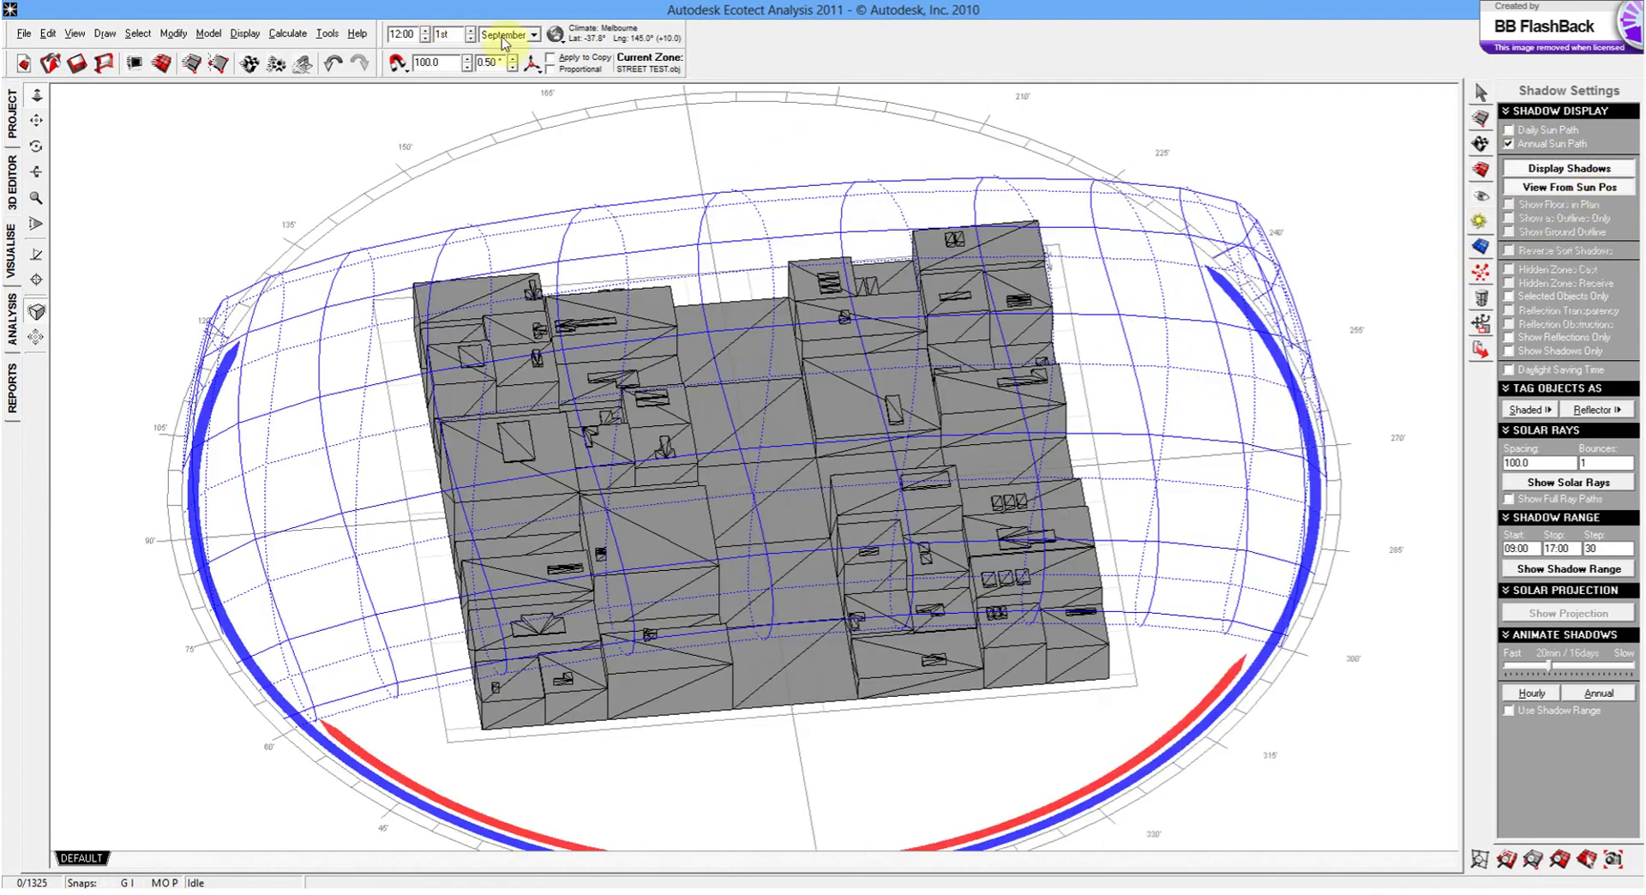
{"action": "left_click", "coordinate": [527, 39]}
{"action": "left_click", "coordinate": [526, 100]}
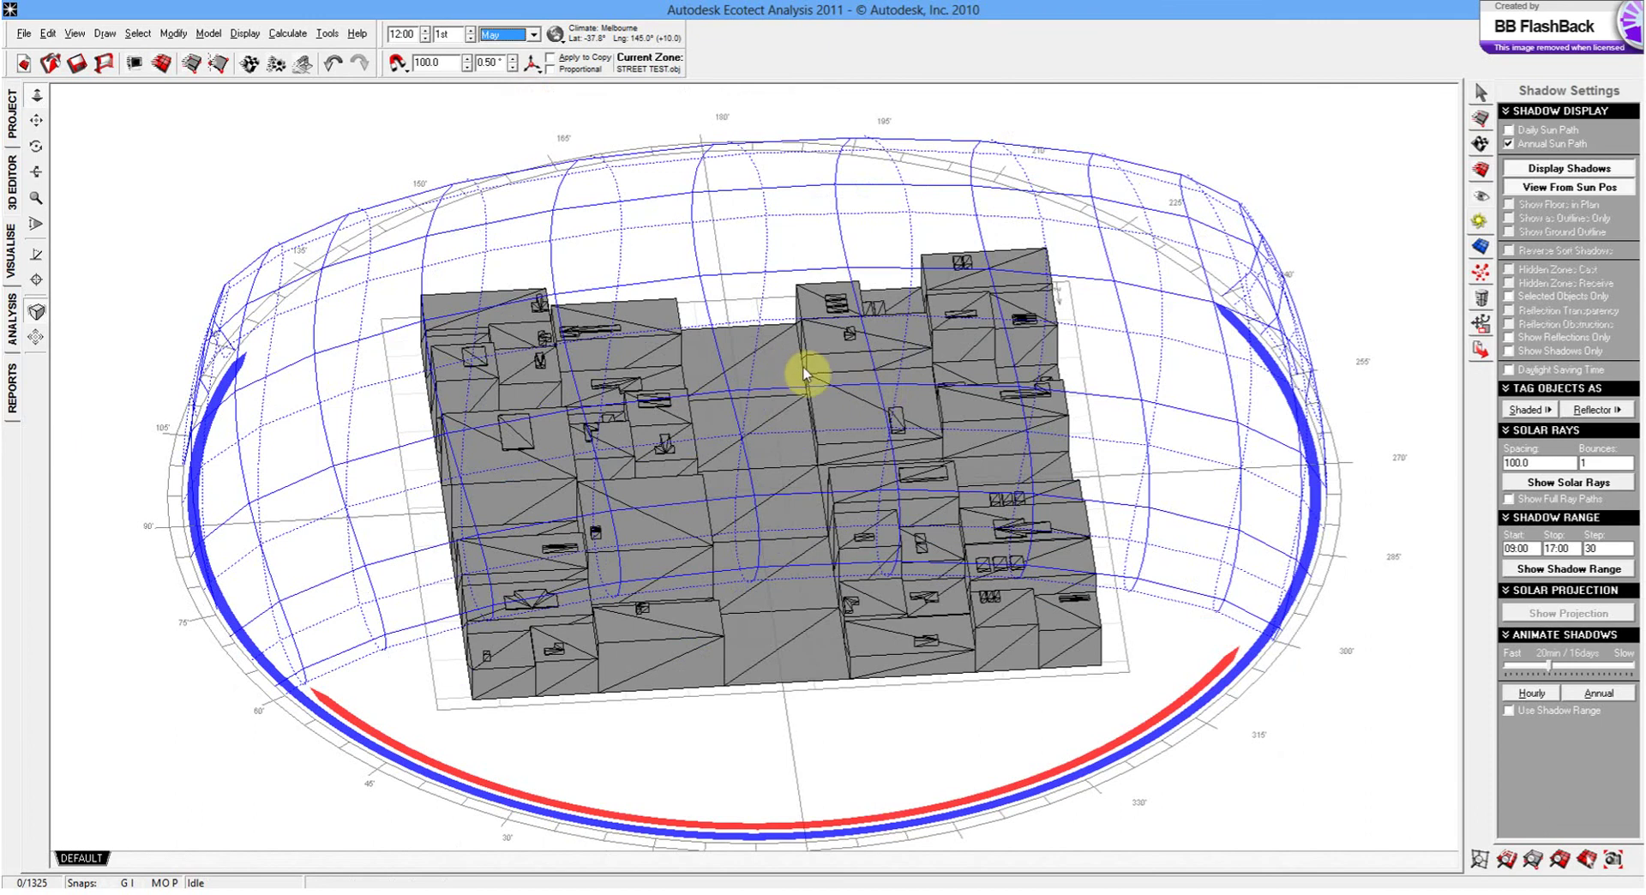
{"action": "middle_click_drag", "start_coordinate": [879, 418], "coordinate": [904, 484]}
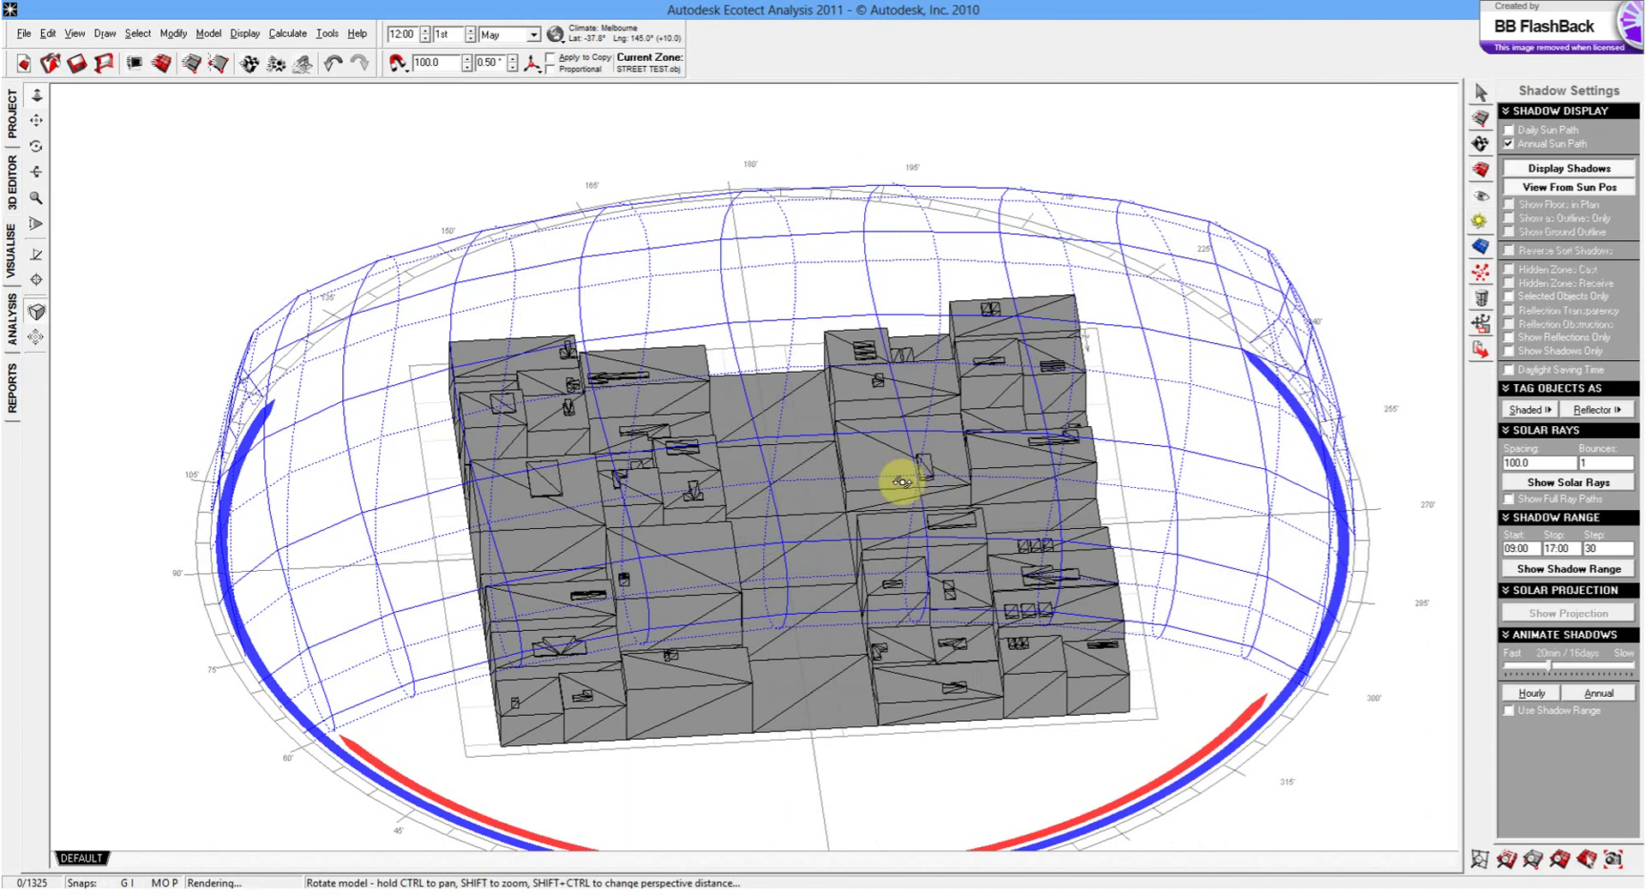
{"action": "left_click", "coordinate": [1509, 143]}
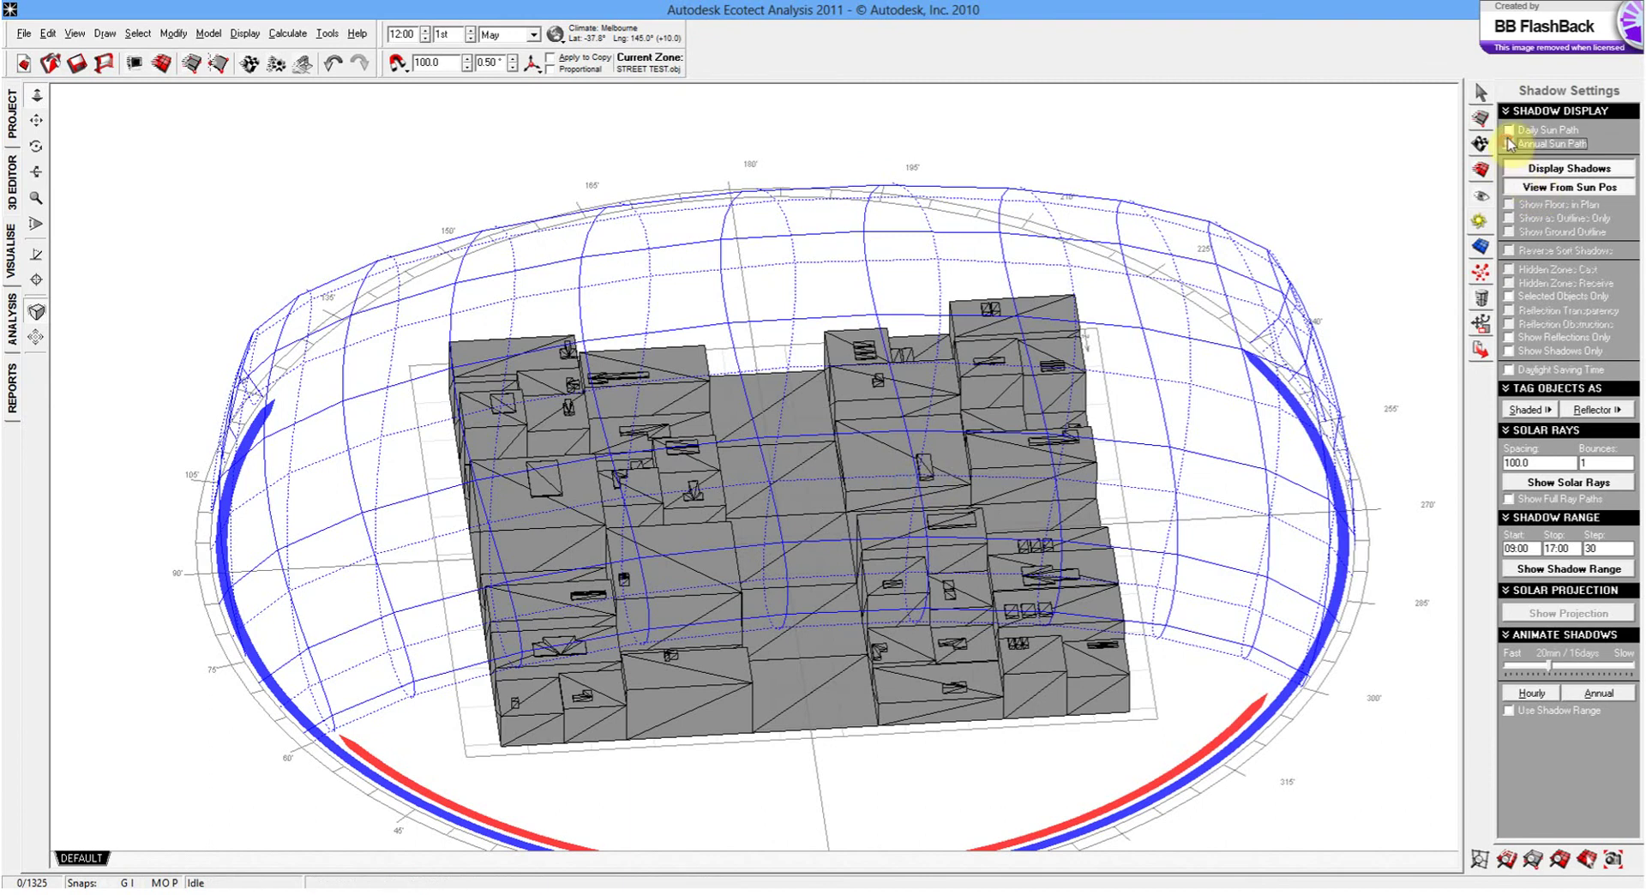
{"action": "middle_click_drag", "start_coordinate": [1186, 371], "coordinate": [1128, 349]}
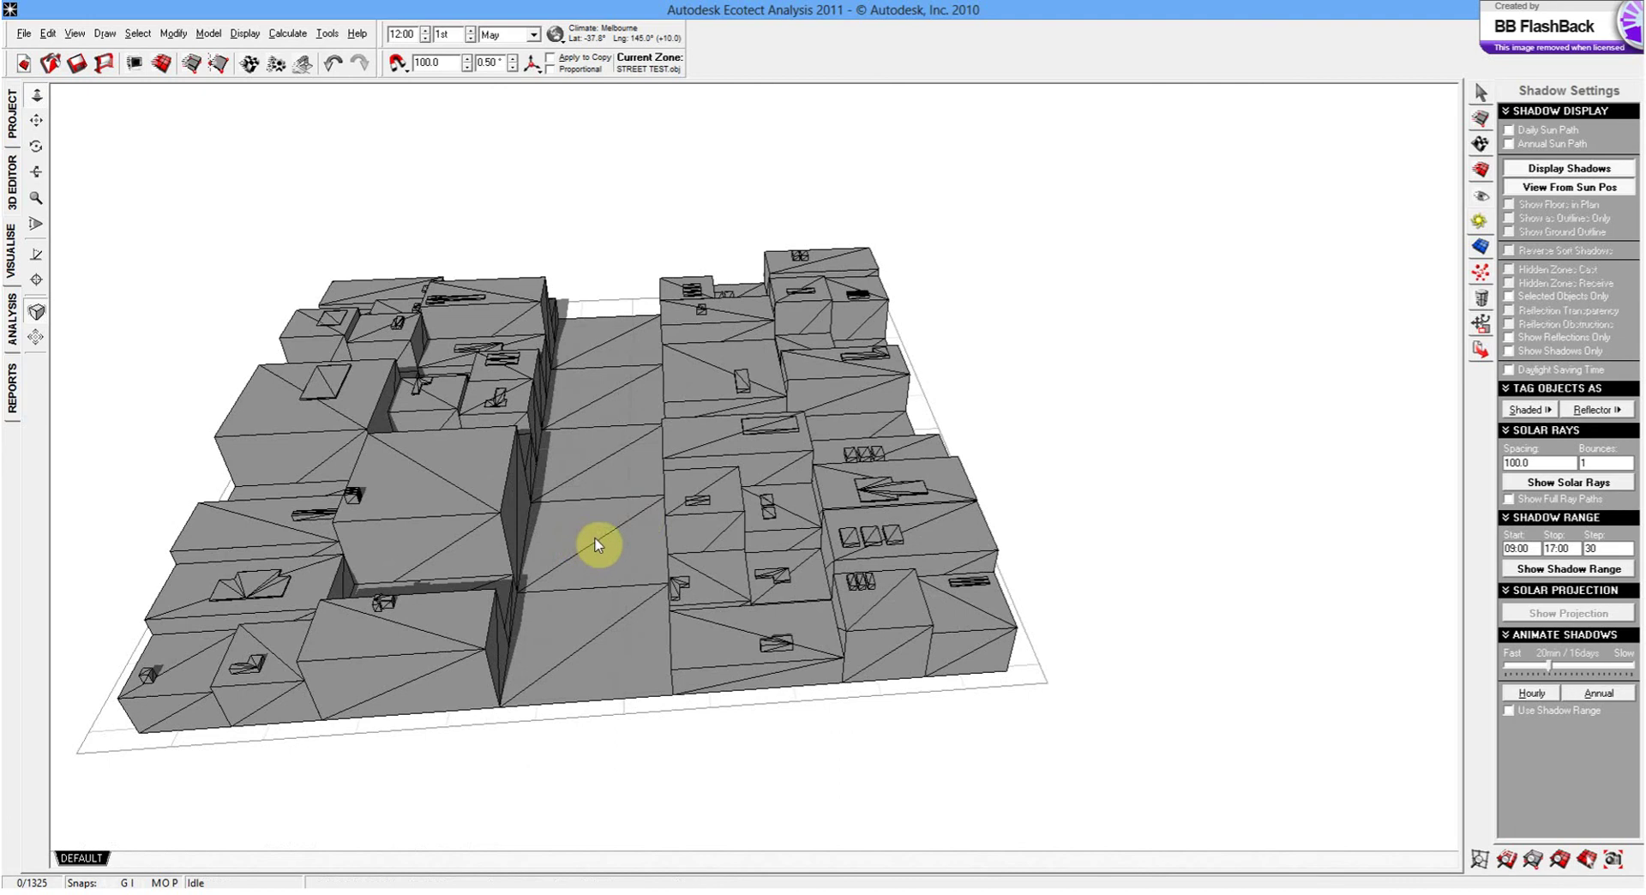
View the city from the sun's position and orbit to inspect the cast shadows.
{"action": "mouse_move", "coordinate": [803, 504]}
{"action": "middle_mouse_down"}
{"action": "mouse_move", "coordinate": [757, 526]}
{"action": "mouse_move", "coordinate": [805, 506]}
{"action": "middle_mouse_up"}
{"action": "left_click", "coordinate": [1526, 186]}
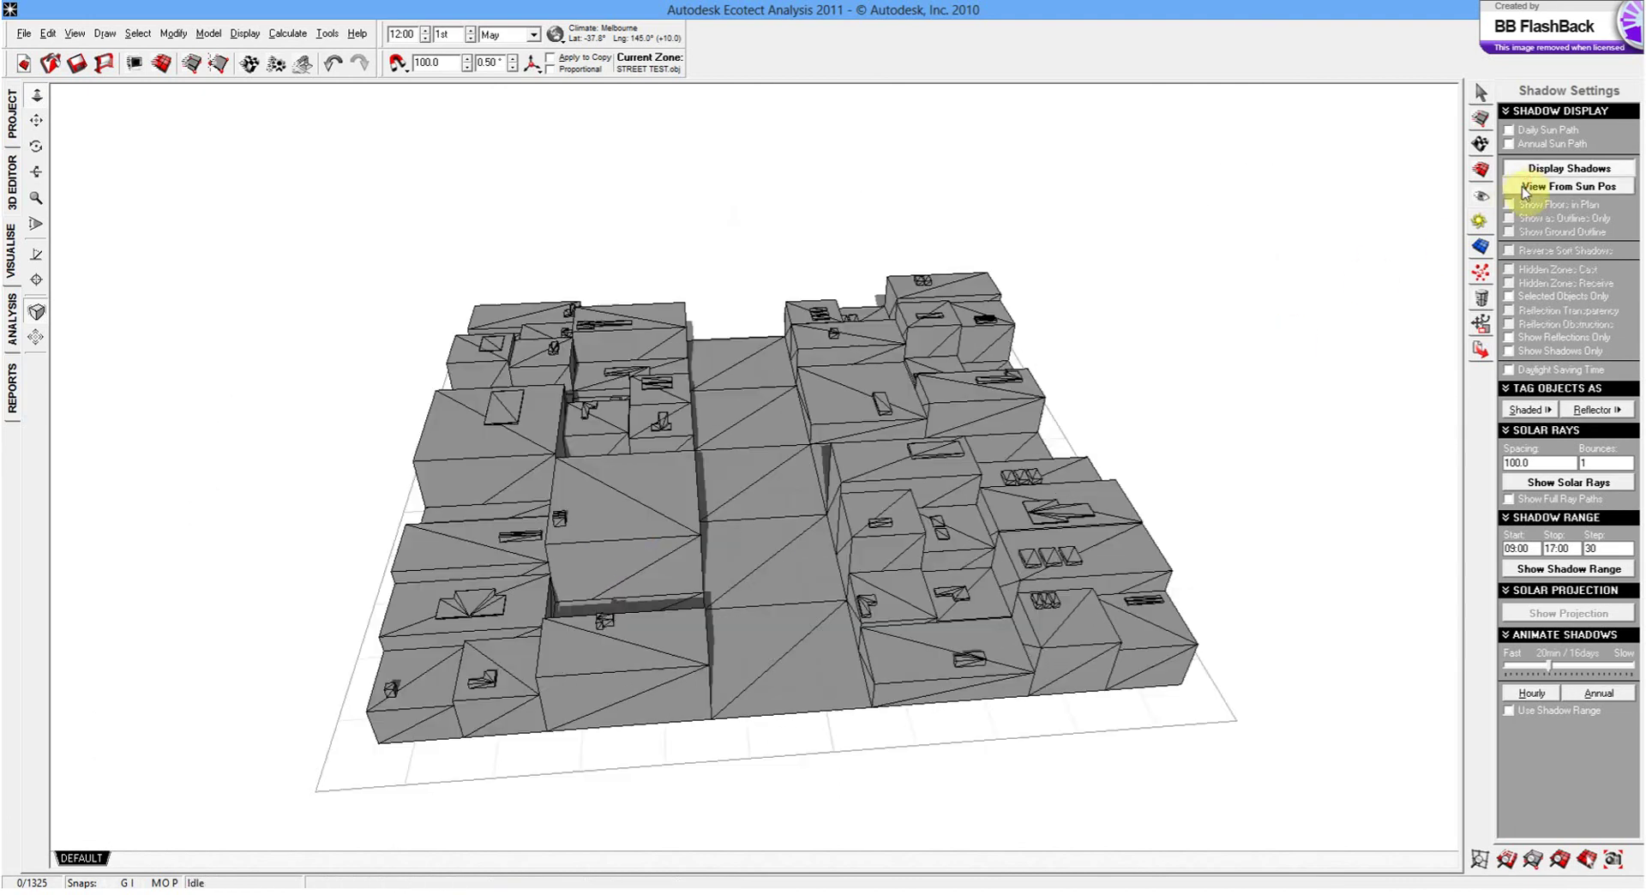
{"action": "mouse_move", "coordinate": [1163, 428]}
{"action": "middle_mouse_down"}
{"action": "mouse_move", "coordinate": [963, 459]}
{"action": "mouse_move", "coordinate": [882, 319]}
{"action": "mouse_move", "coordinate": [868, 406]}
{"action": "middle_mouse_up"}
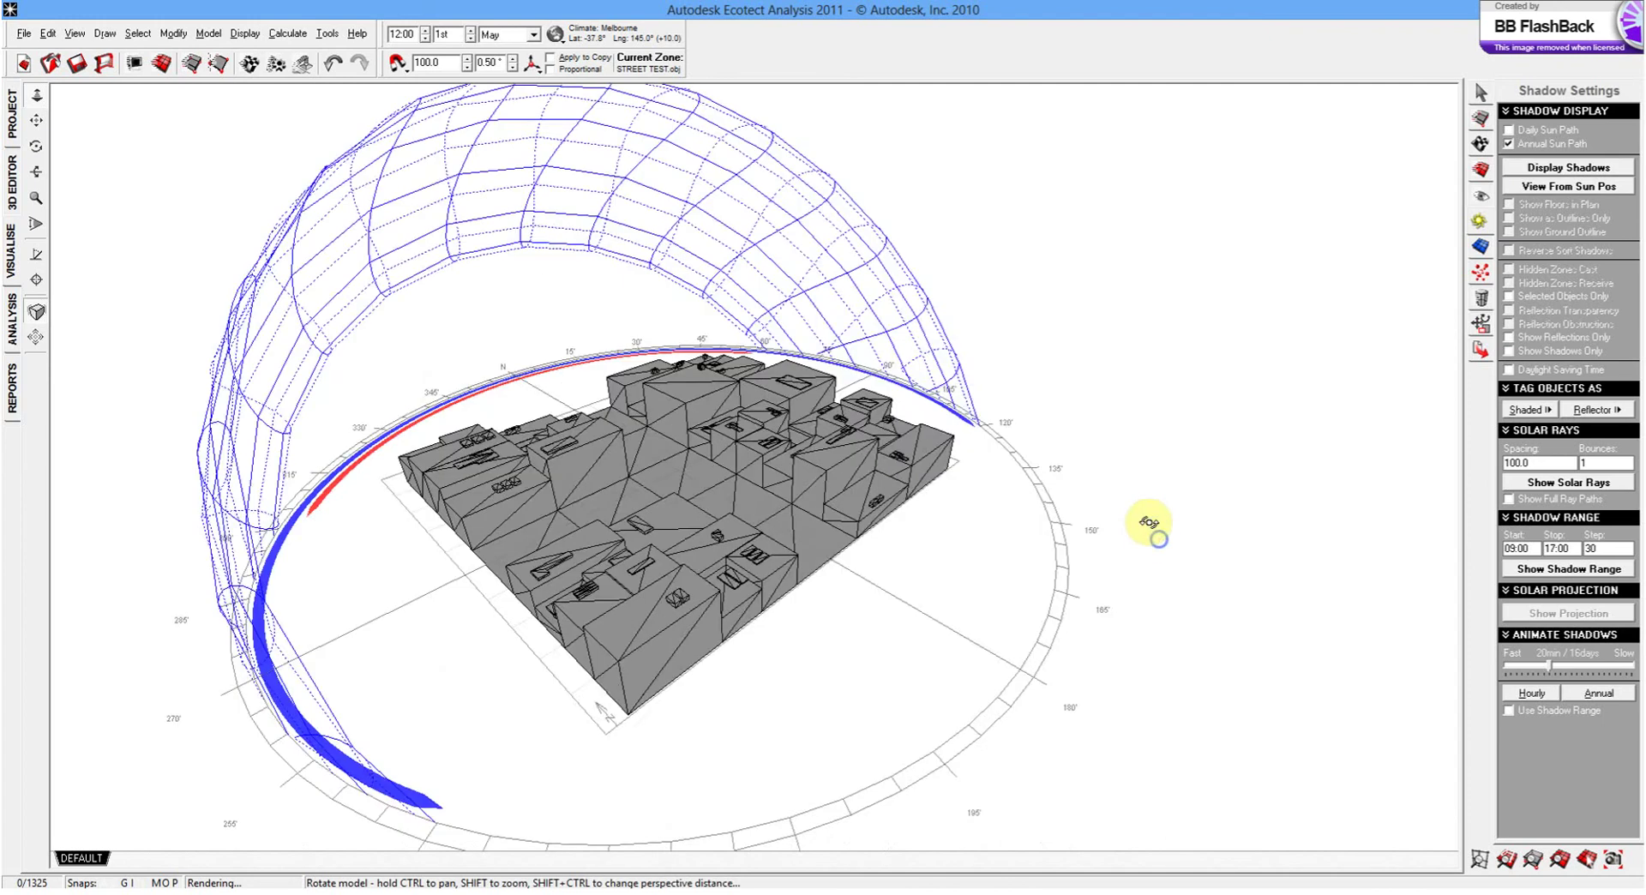
{"action": "middle_click_drag", "start_coordinate": [1150, 426], "coordinate": [1190, 374]}
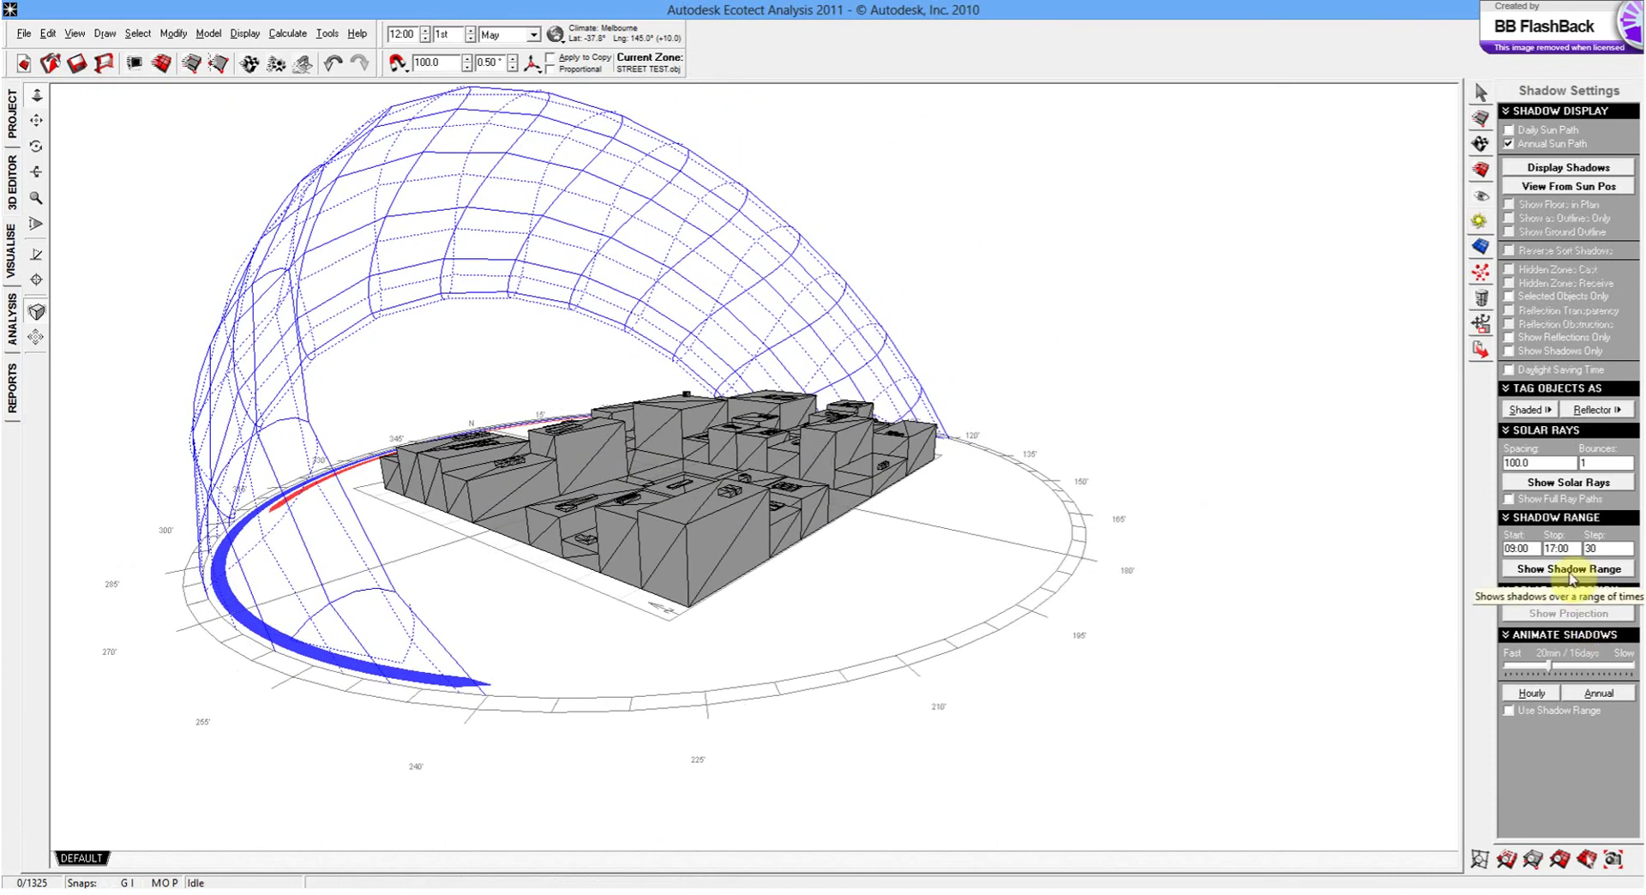
Set the shadow range from 1200 to 1800 and draw the overlapping shadows.
{"action": "left_click", "coordinate": [1531, 548]}
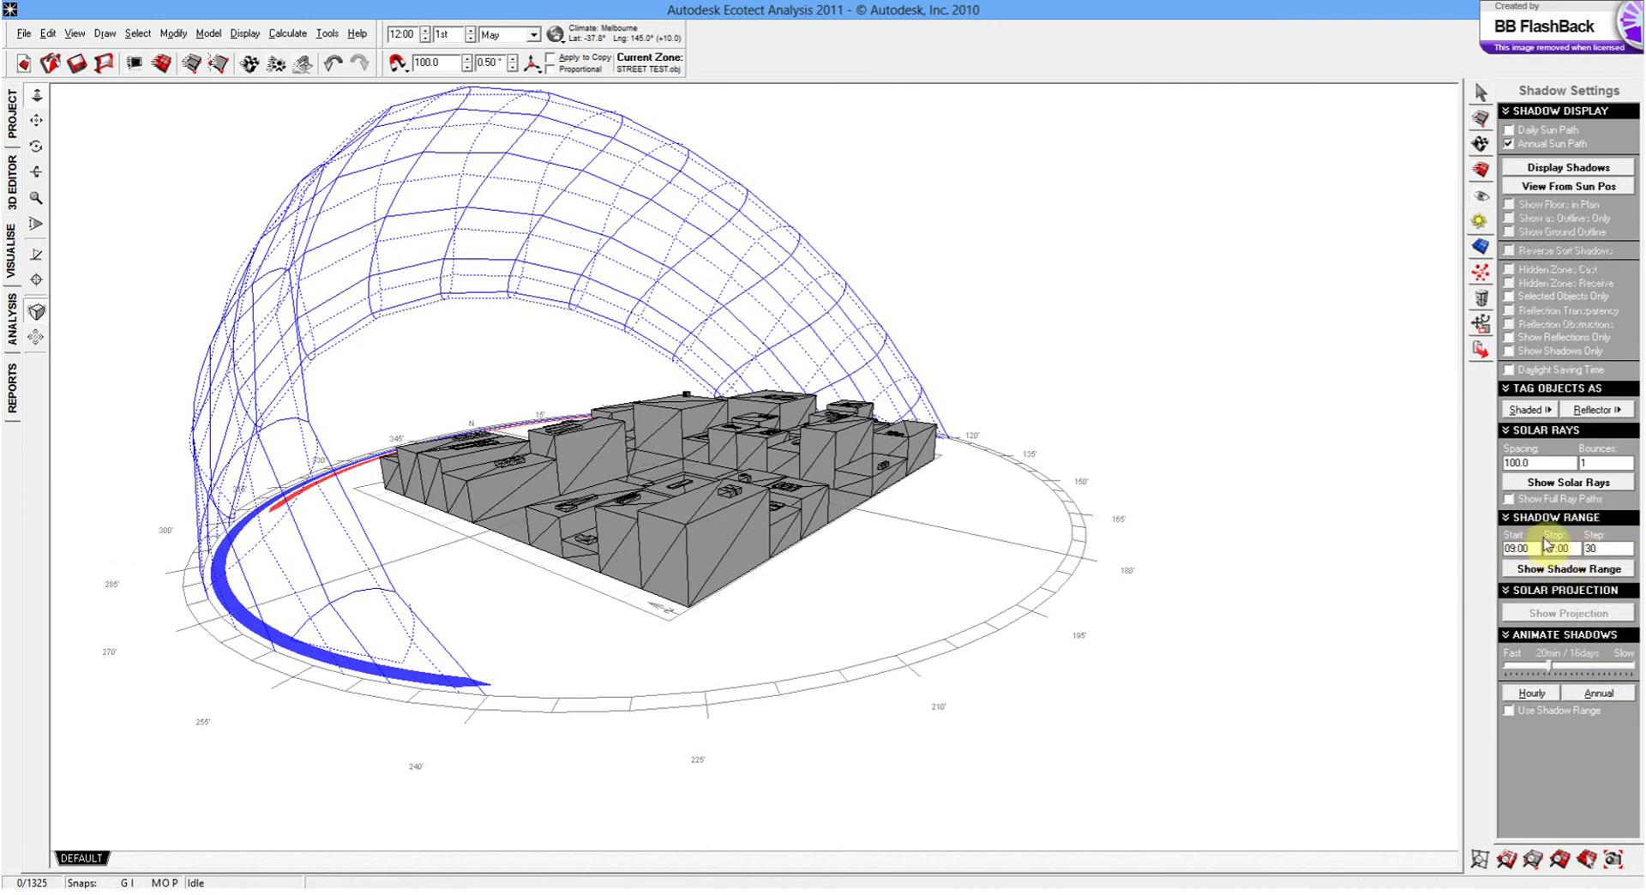
{"action": "left_click_drag", "start_coordinate": [1536, 549], "coordinate": [1491, 542]}
{"action": "left_click", "coordinate": [1575, 549]}
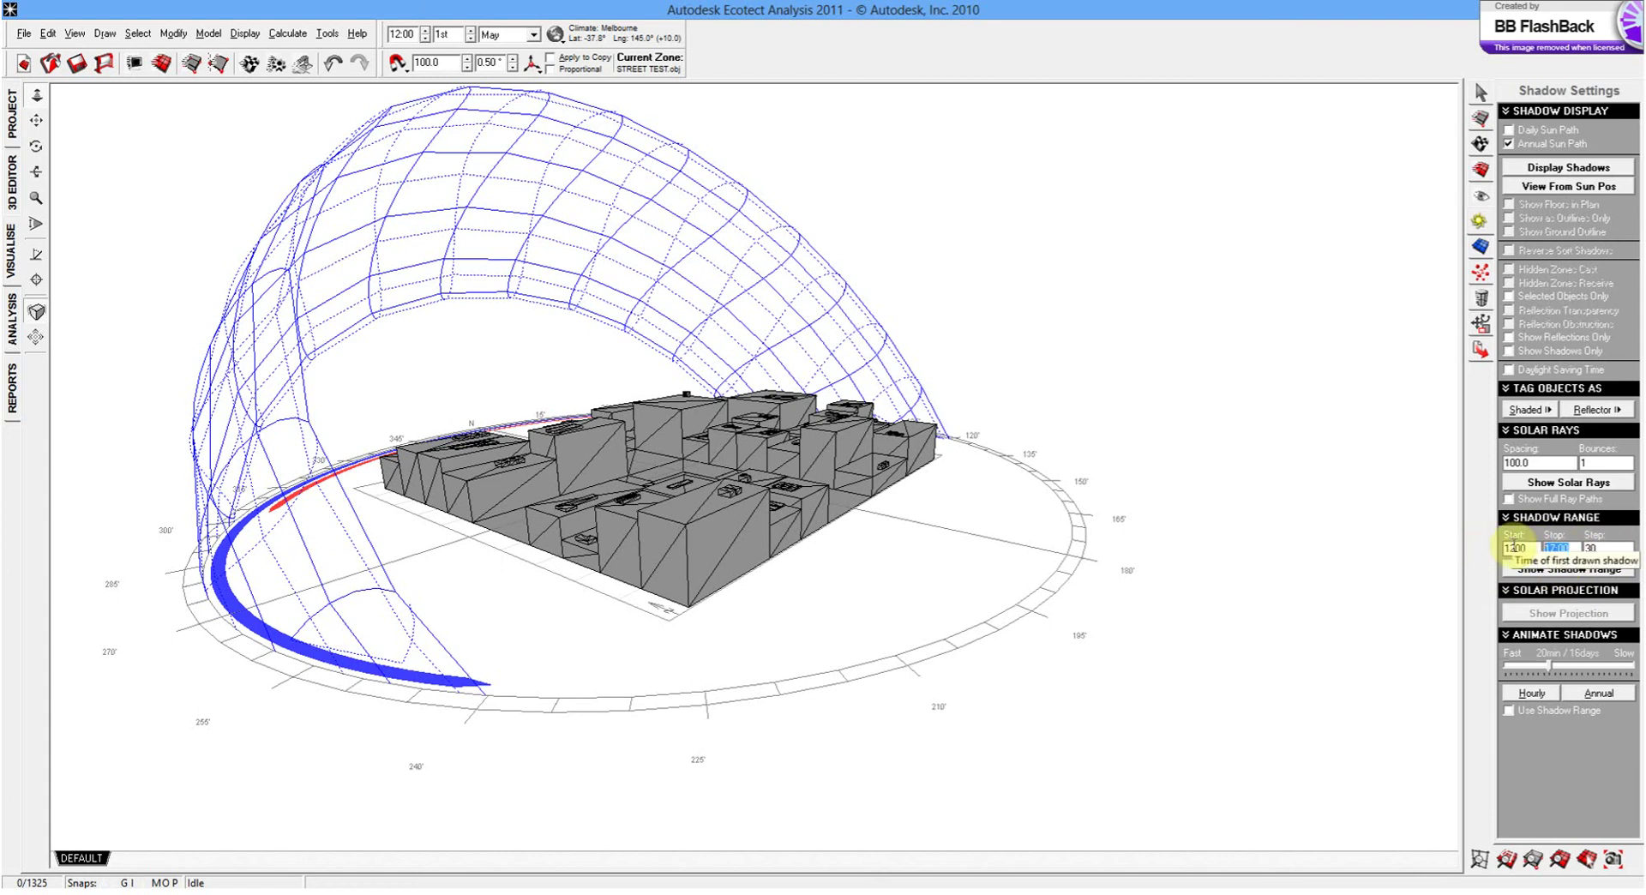
{"action": "type", "text": "180"}
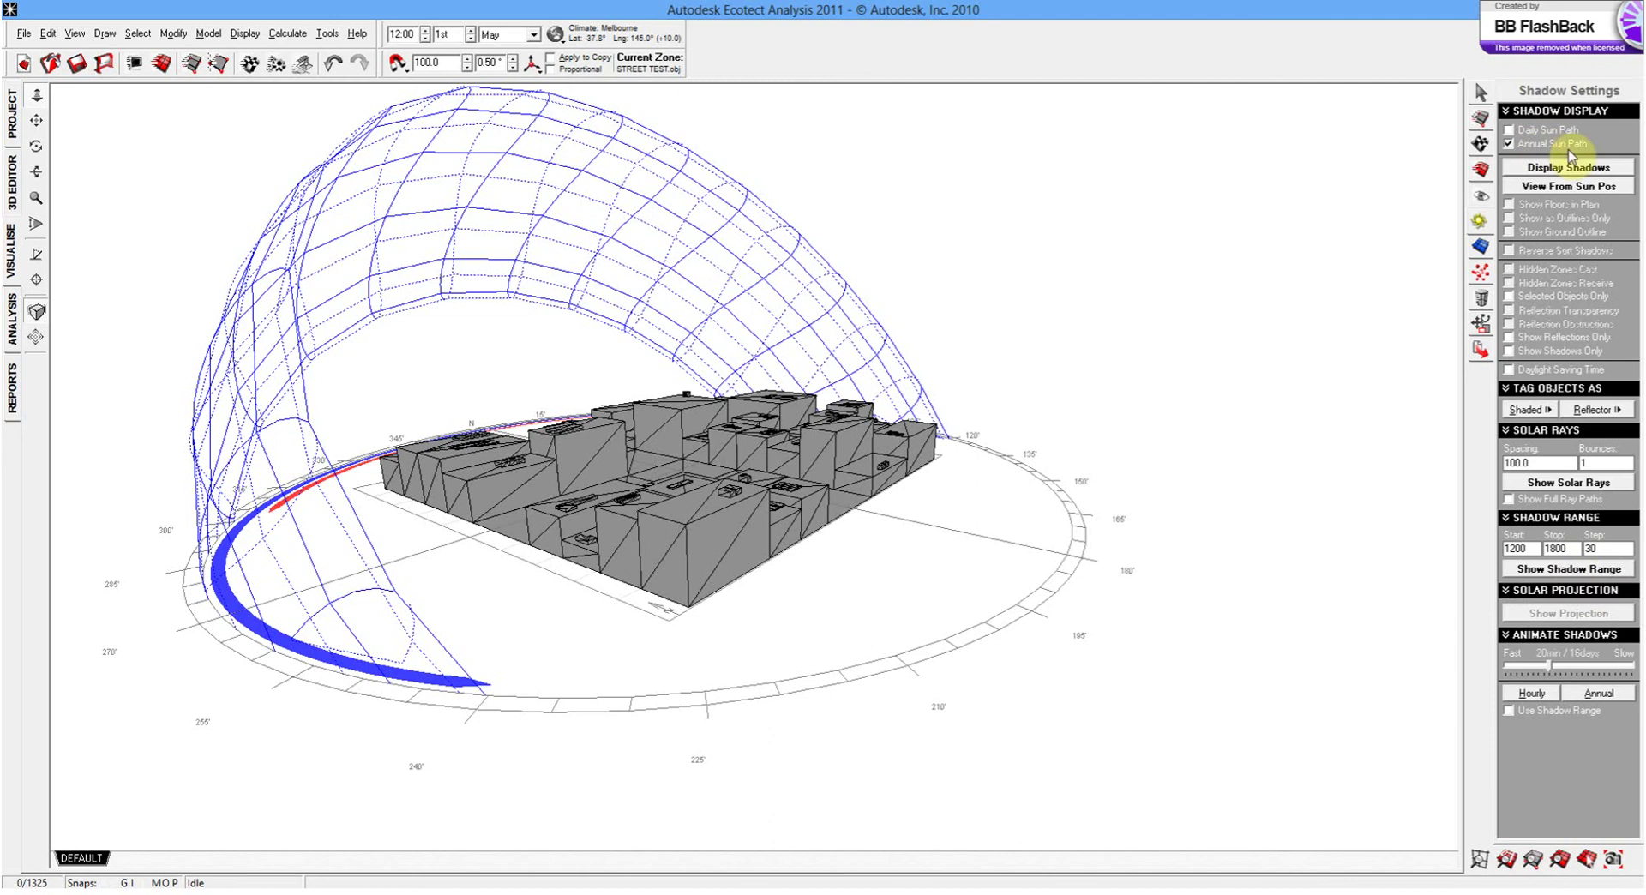
{"action": "left_click", "coordinate": [1589, 571]}
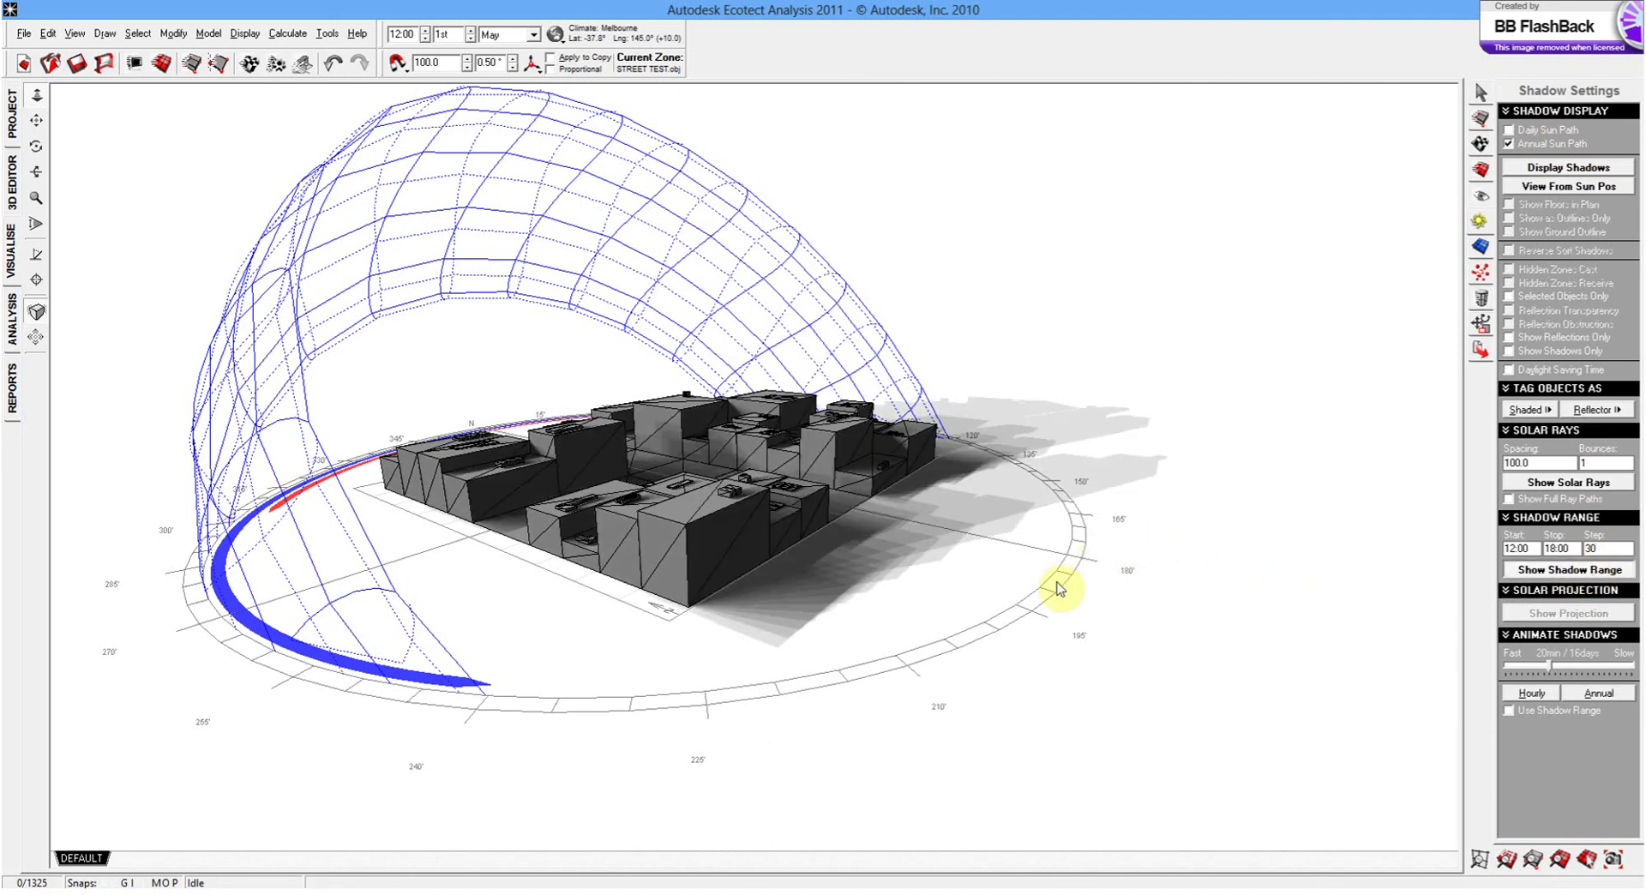
Pan and orbit the city, regenerating the 12:00–18:00 shadow range, ending in a top-down view.
{"action": "middle_click_drag", "start_coordinate": [1068, 591], "coordinate": [1084, 625]}
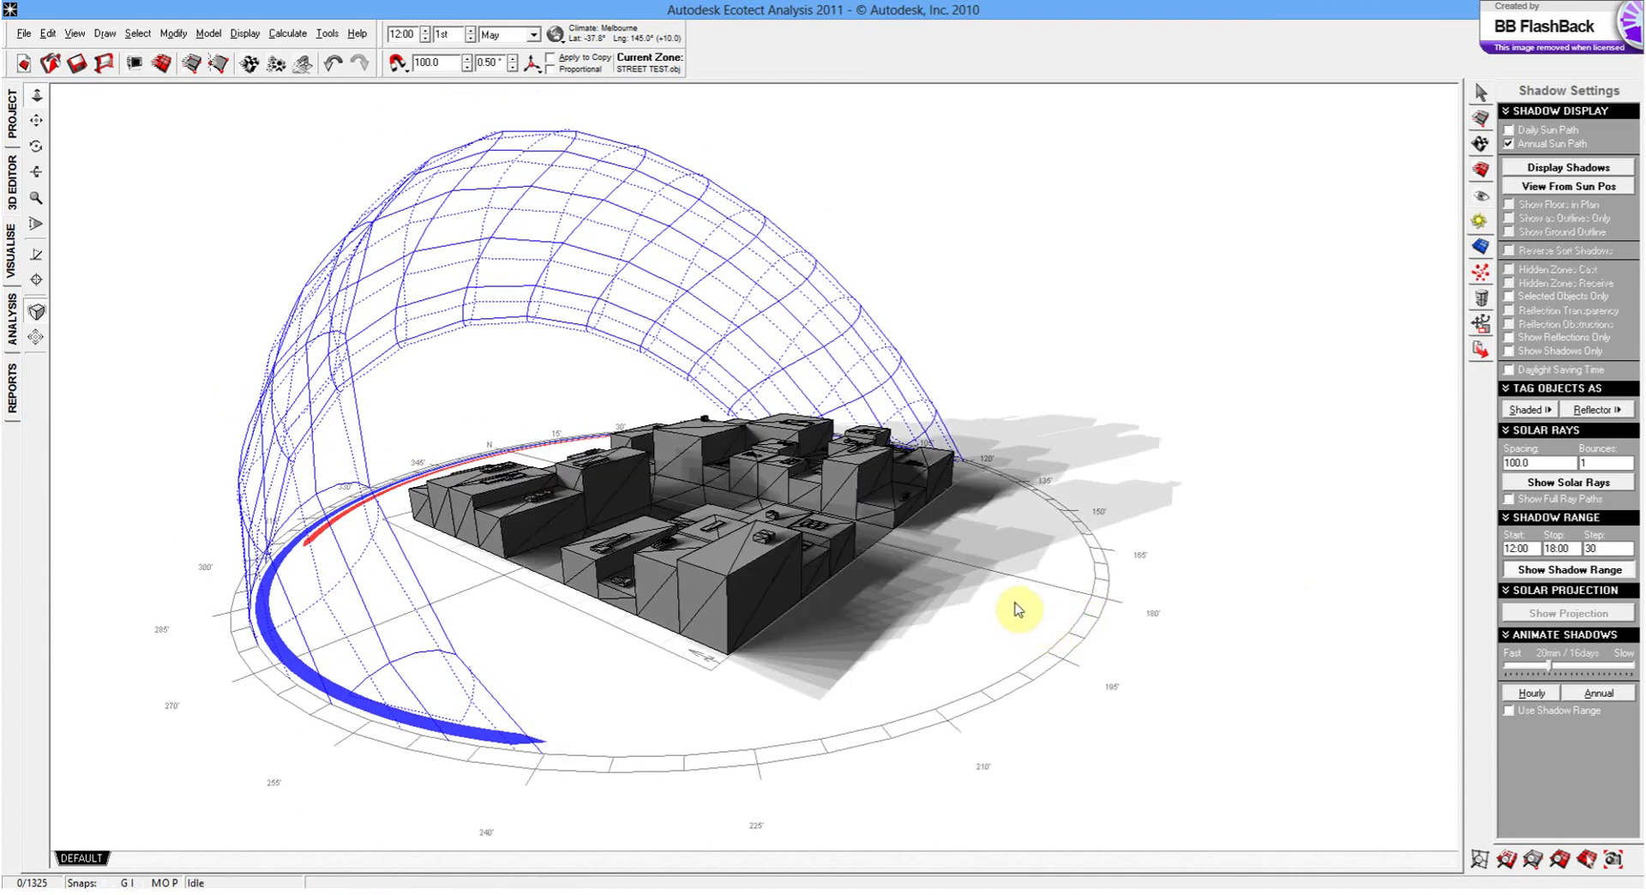
{"action": "right_click_drag", "start_coordinate": [1103, 613], "coordinate": [813, 578]}
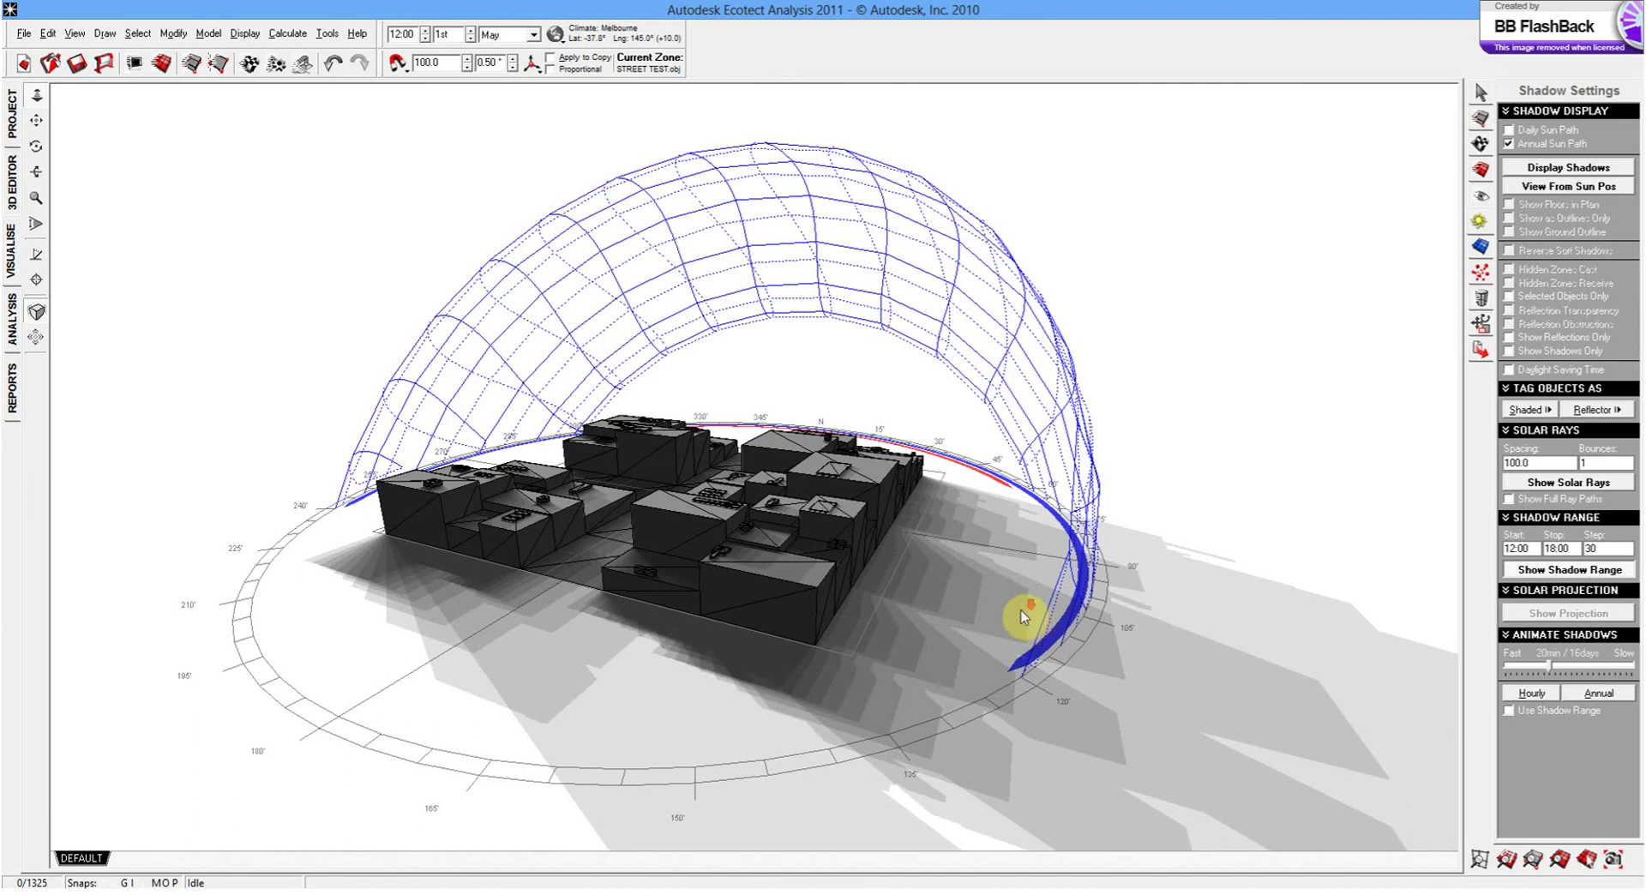
{"action": "left_click", "coordinate": [1022, 615]}
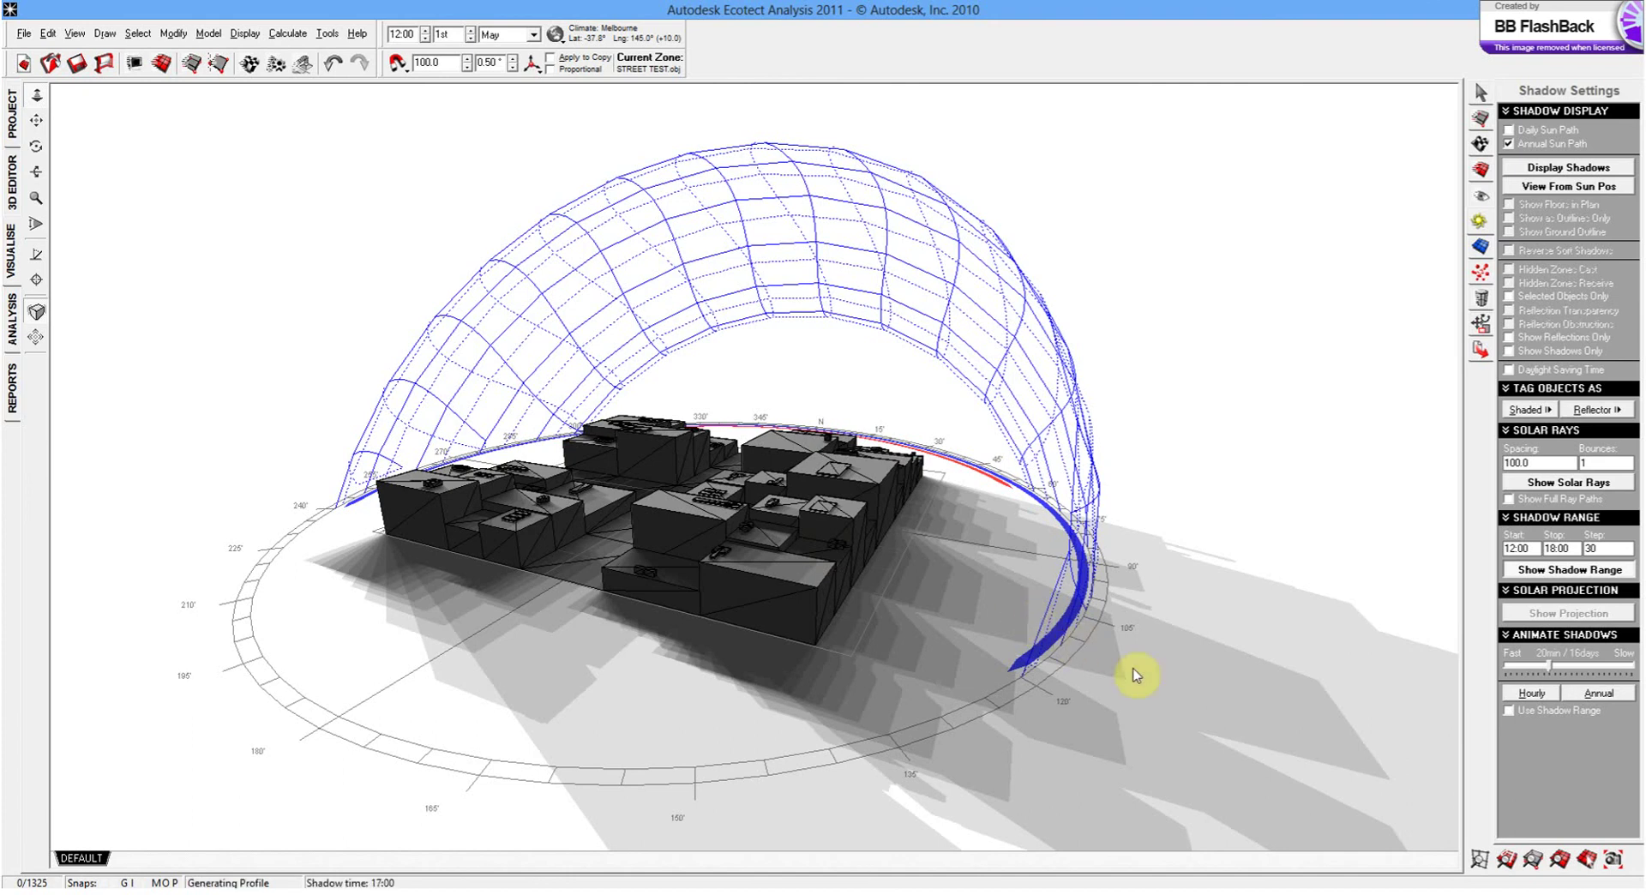
{"action": "right_click_drag", "start_coordinate": [1139, 672], "coordinate": [1273, 746]}
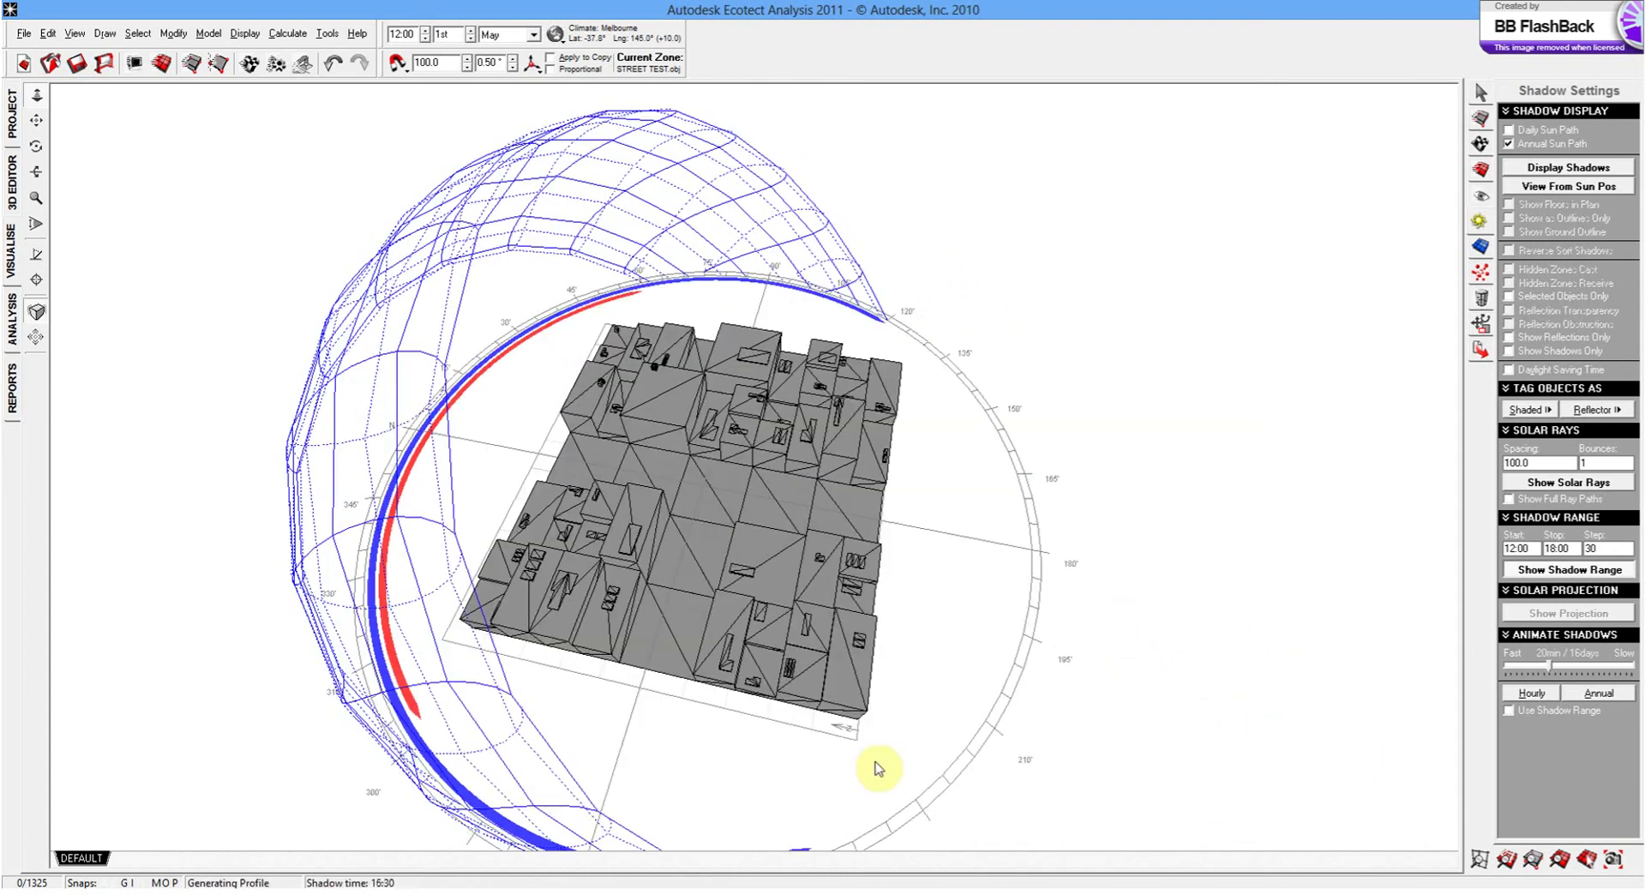